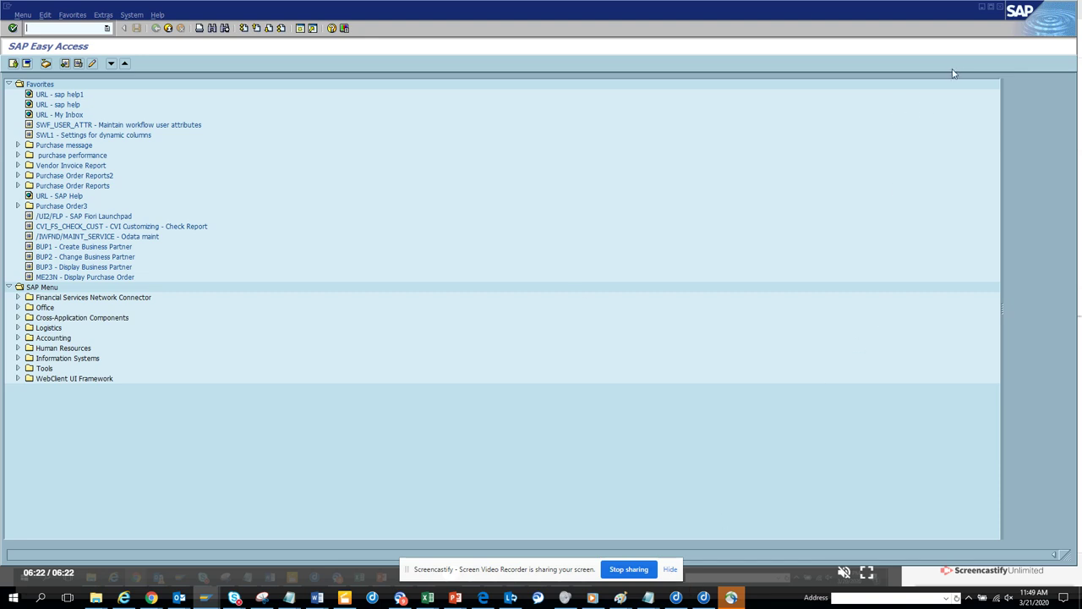
# Step: Open the Vendor Line Item Display transaction from SAP Easy Access
pyautogui.click(991, 7)
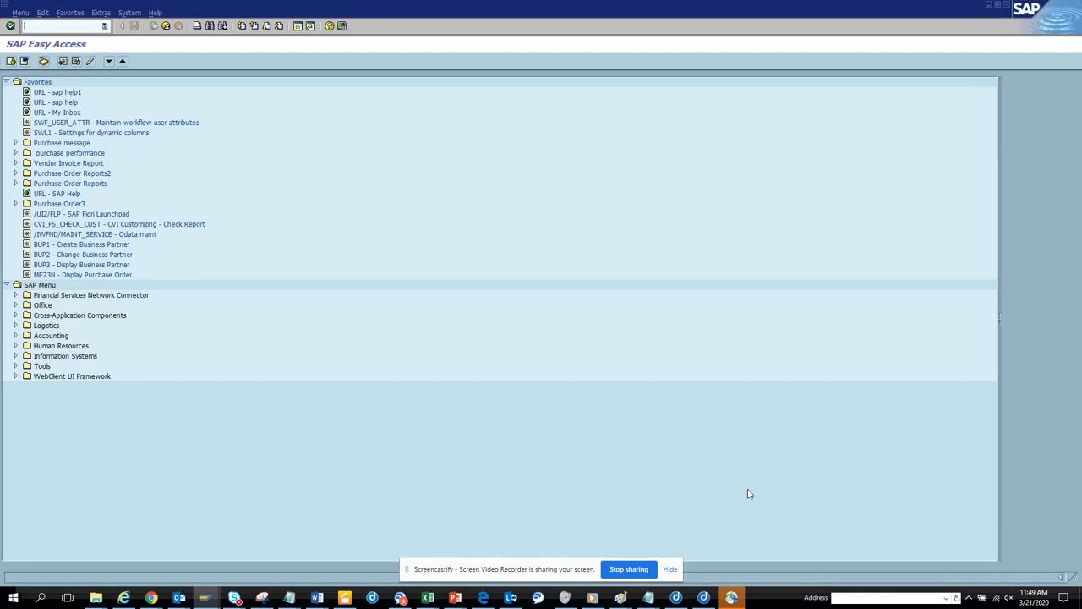
pyautogui.click(670, 569)
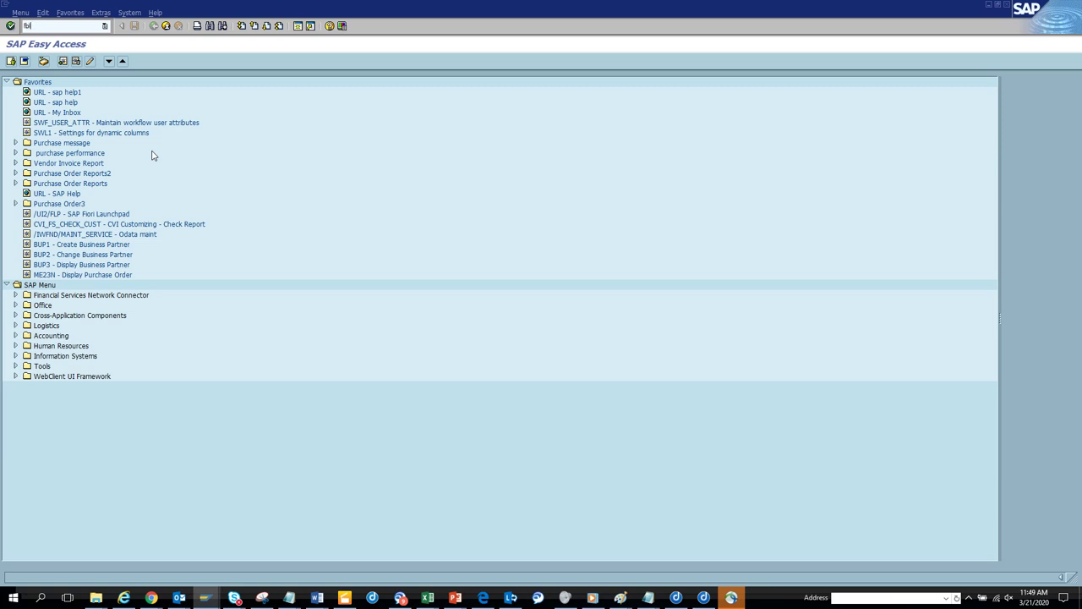
pyautogui.press('Return')
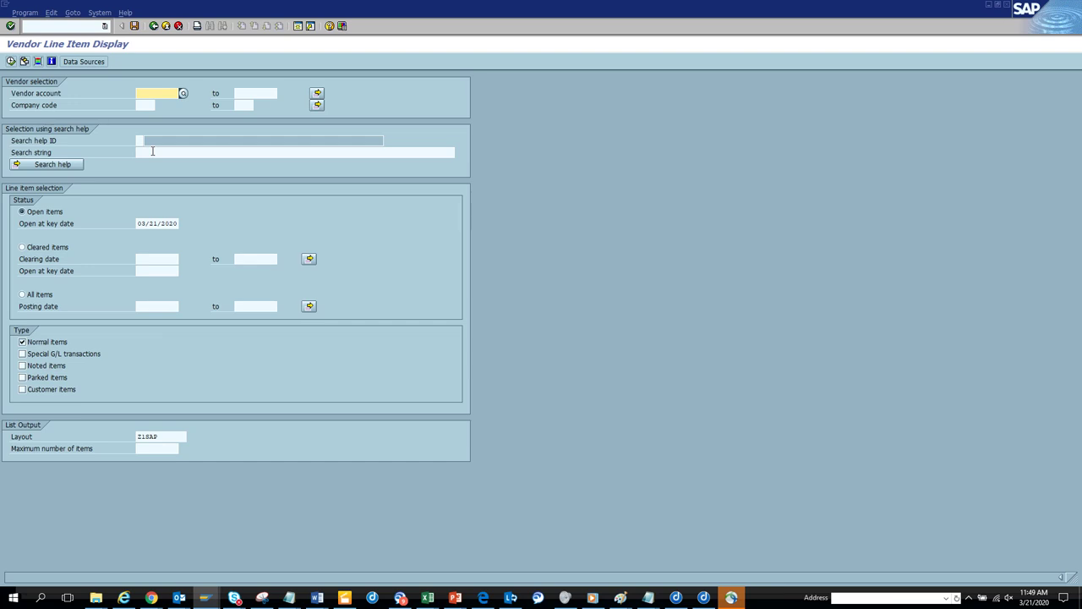
pyautogui.click(171, 94)
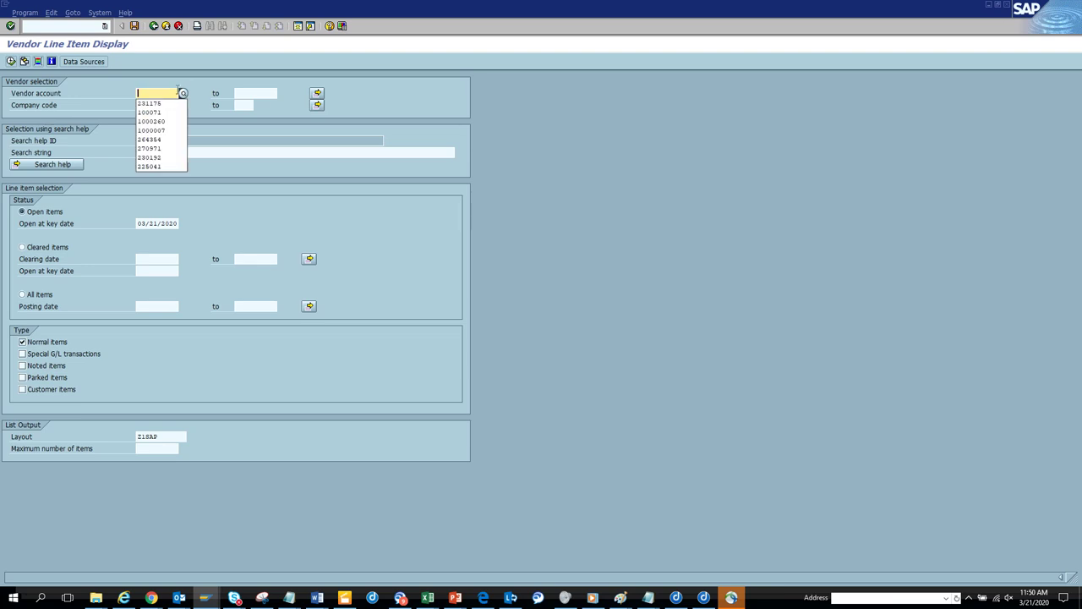
pyautogui.click(183, 94)
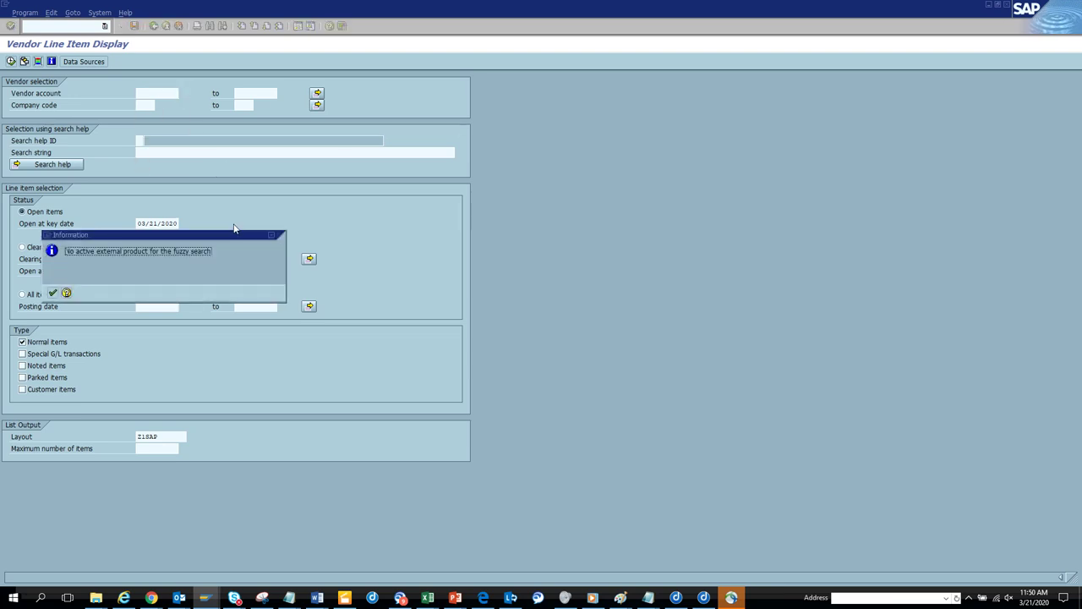
pyautogui.click(52, 293)
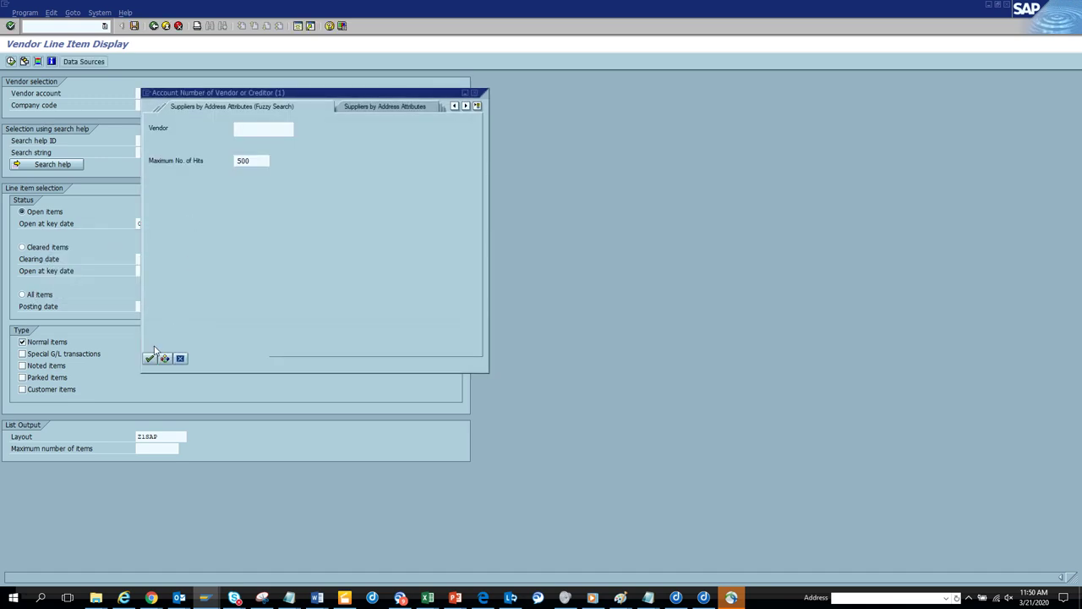
pyautogui.click(180, 359)
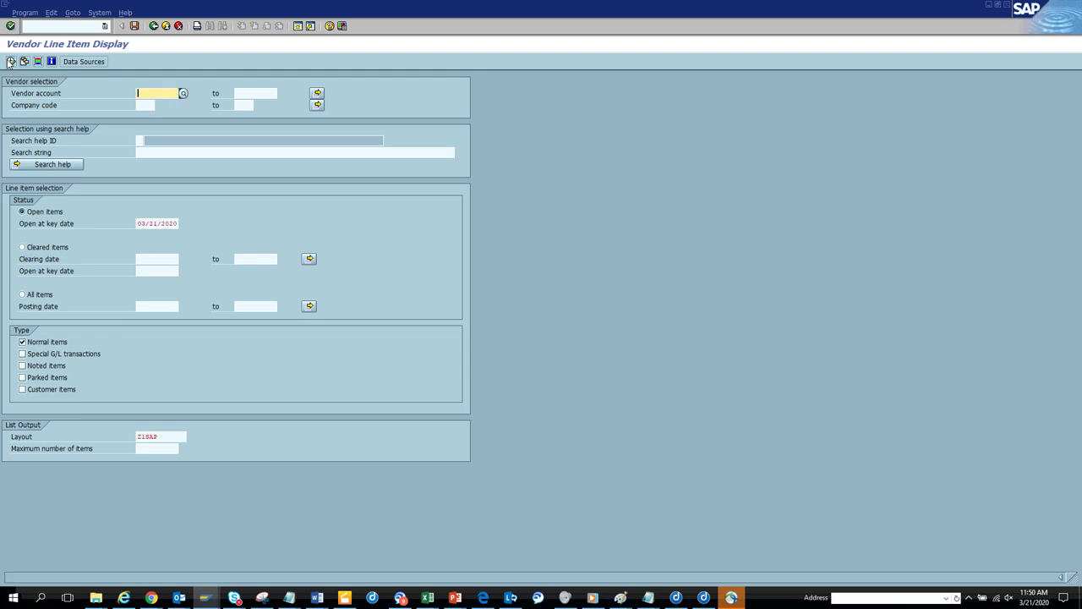
# Step: Run the open vendor items report for company code 1000 and review the listed vendors
pyautogui.click(142, 104)
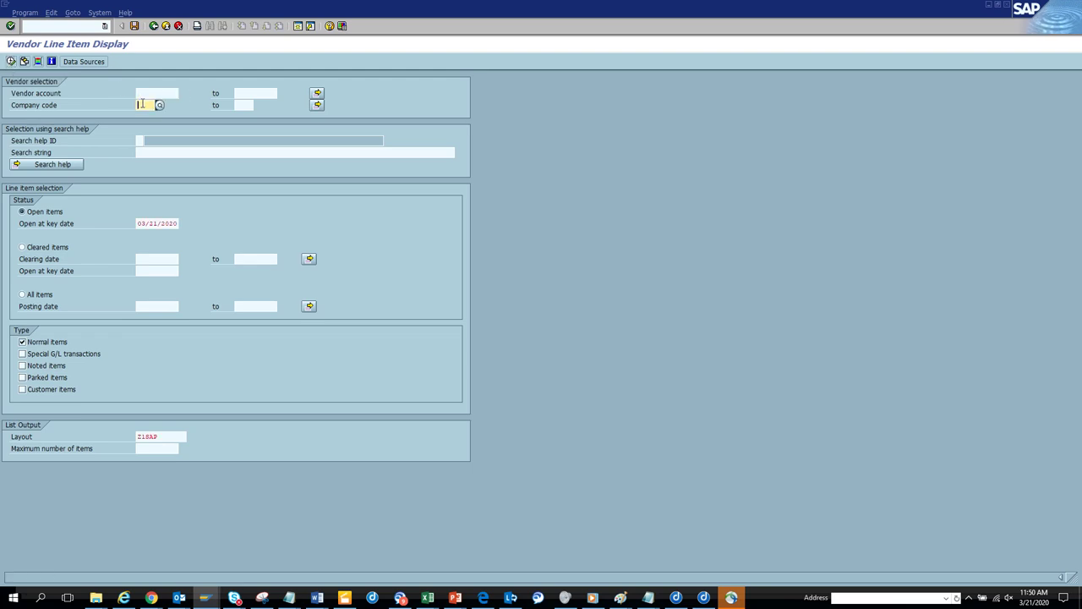
pyautogui.write('1000')
pyautogui.click(11, 61)
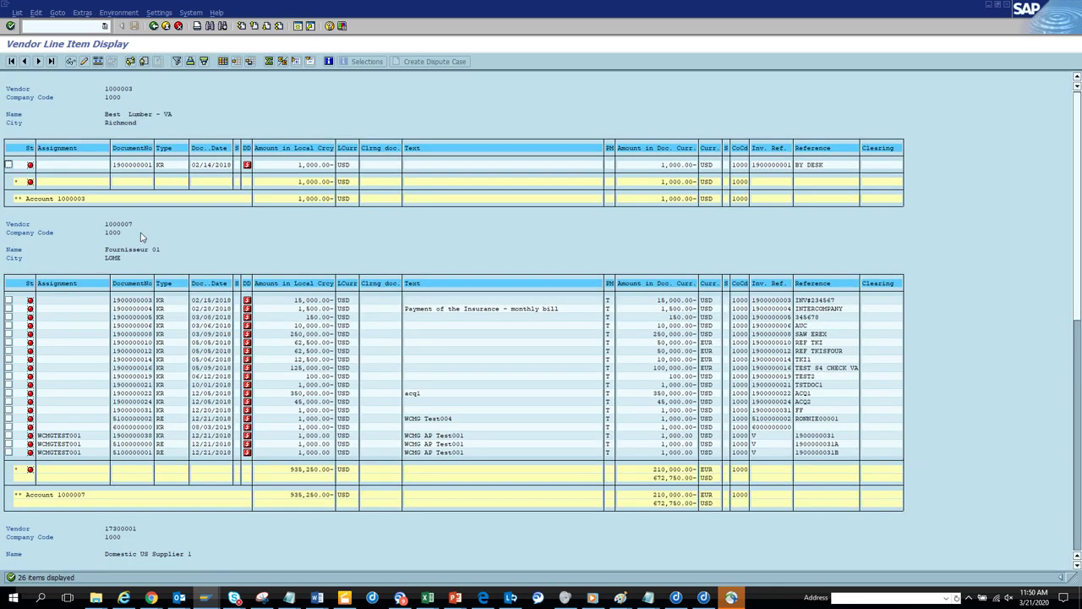
pyautogui.scroll(-5, 163, 241)
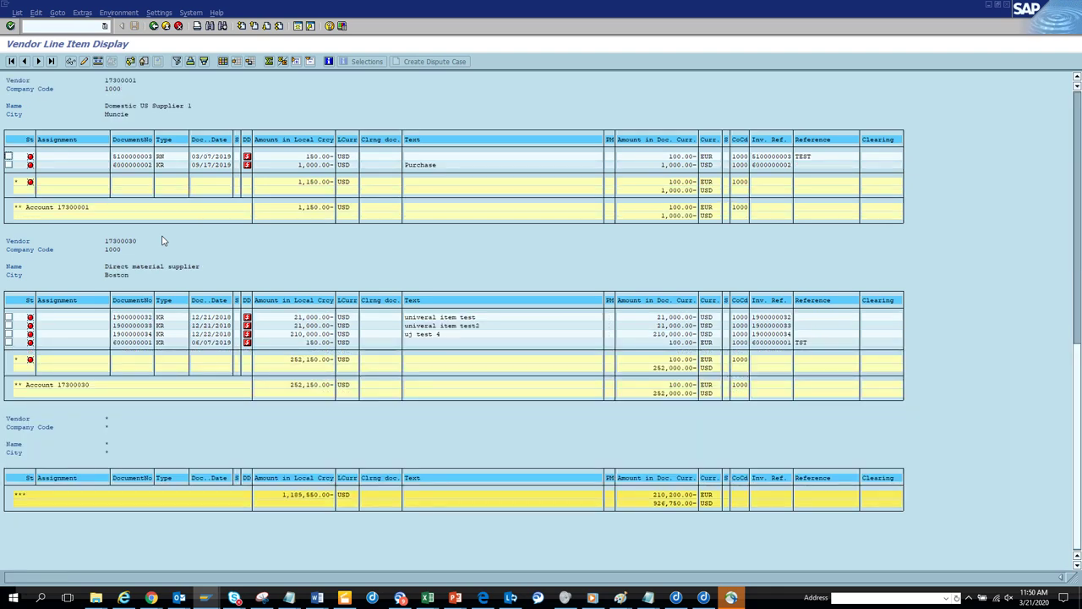
pyautogui.scroll(-3, 164, 240)
pyautogui.scroll(5, 163, 241)
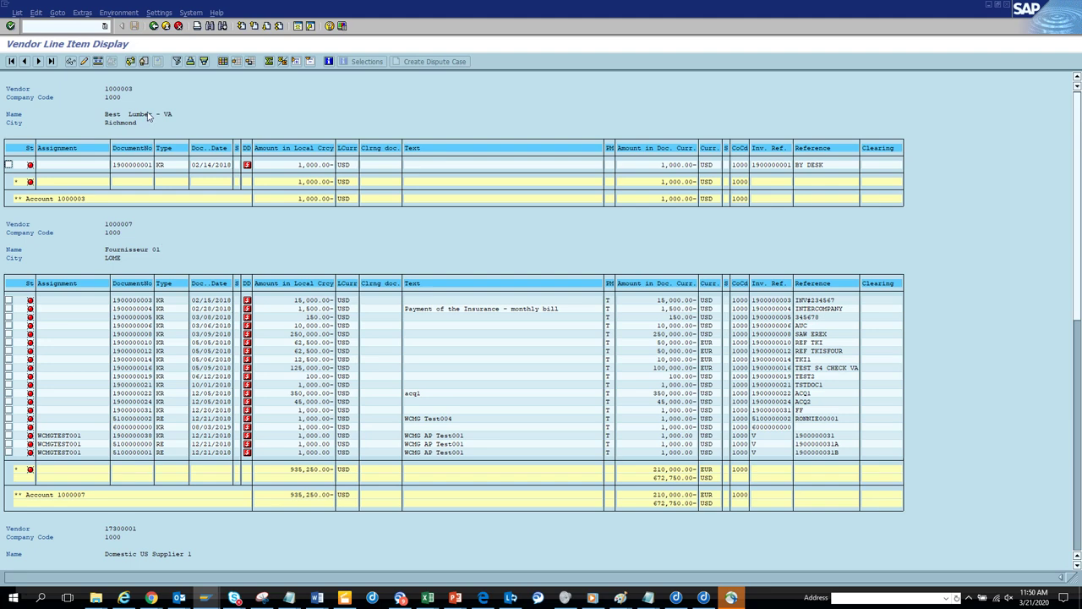
# Step: Return to the selection criteria and run the open vendor items report for company code 1010
pyautogui.click(153, 26)
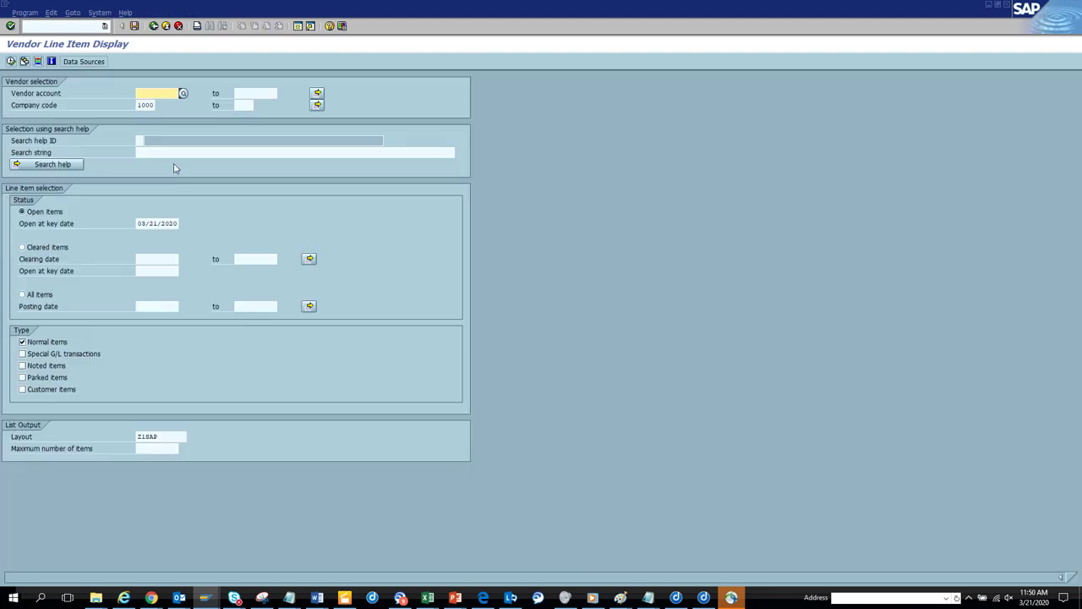
pyautogui.click(148, 105)
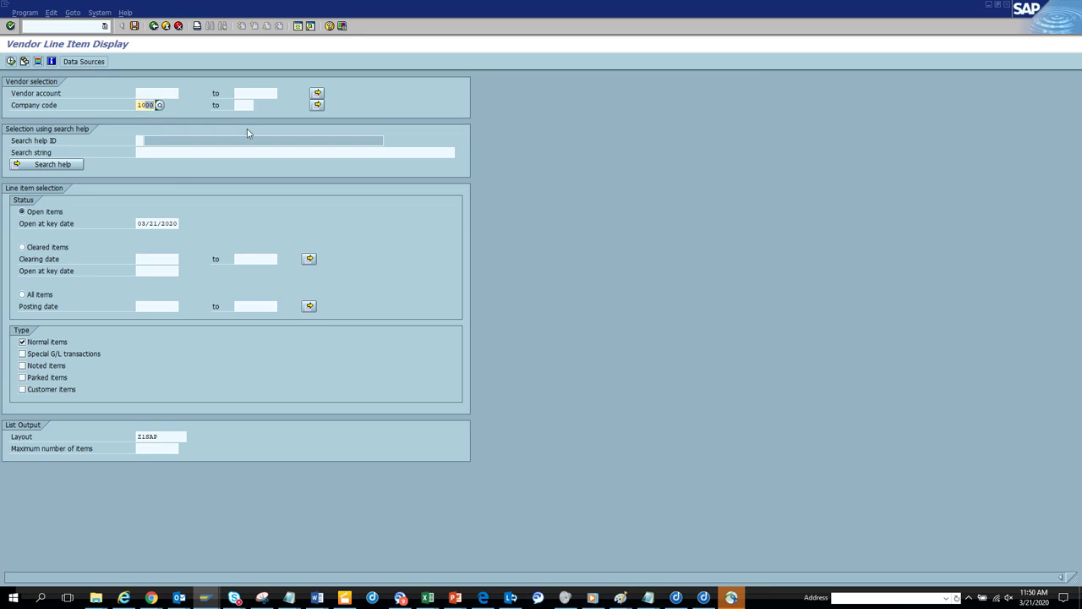
pyautogui.write('1010')
pyautogui.click(11, 62)
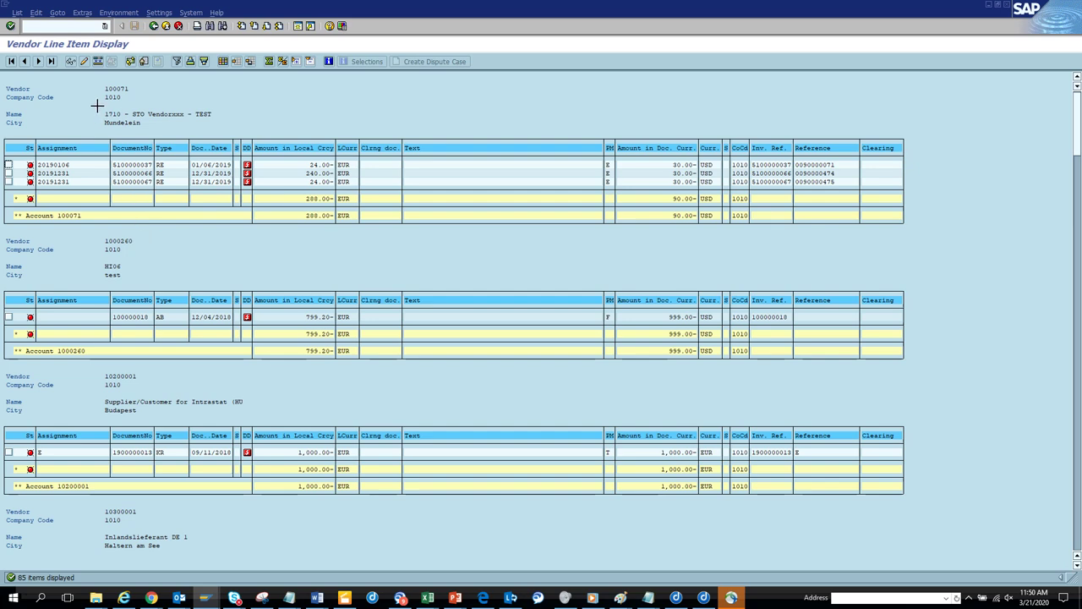
# Step: Copy the first listed vendor's account number and paste it into cell A1 of a new blank Excel workbook
pyautogui.moveTo(104, 87); pyautogui.dragTo(132, 88)
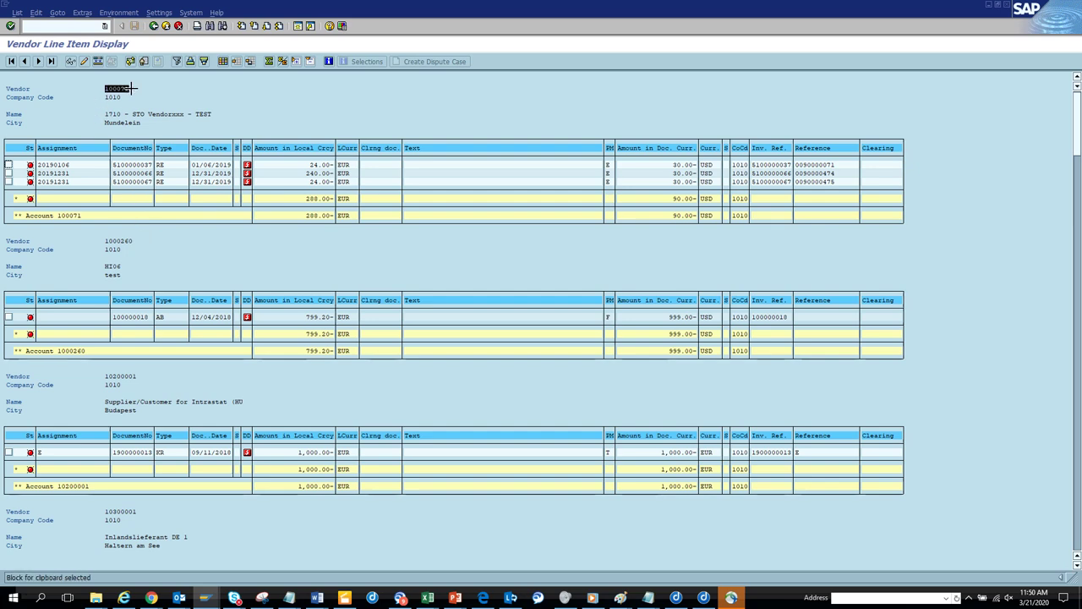
pyautogui.hotkey('ctrl', 'c')
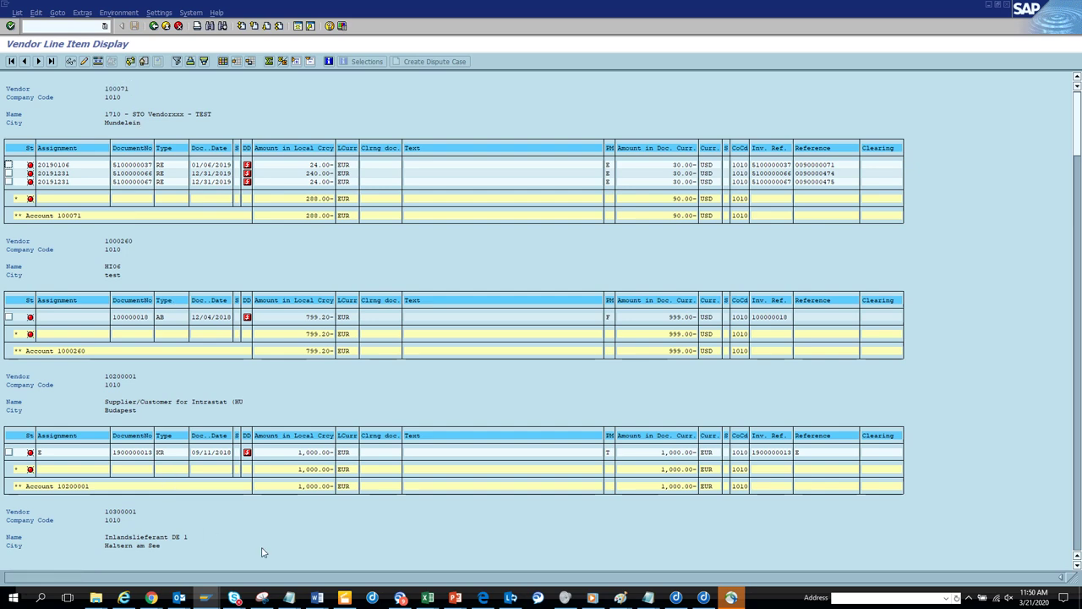
pyautogui.moveTo(428, 597)
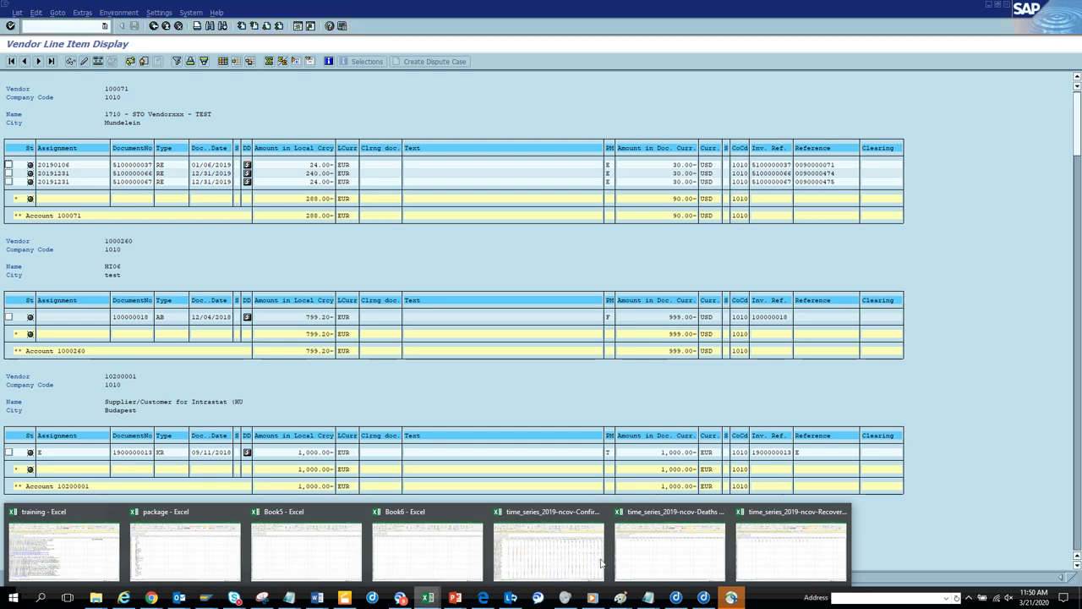
pyautogui.click(741, 531)
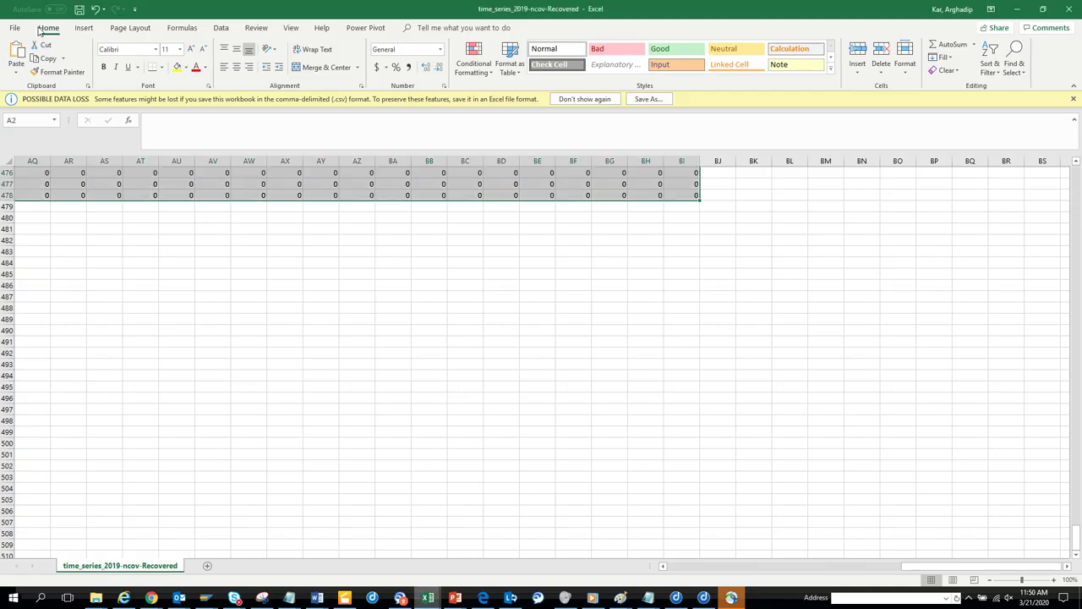
pyautogui.click(15, 28)
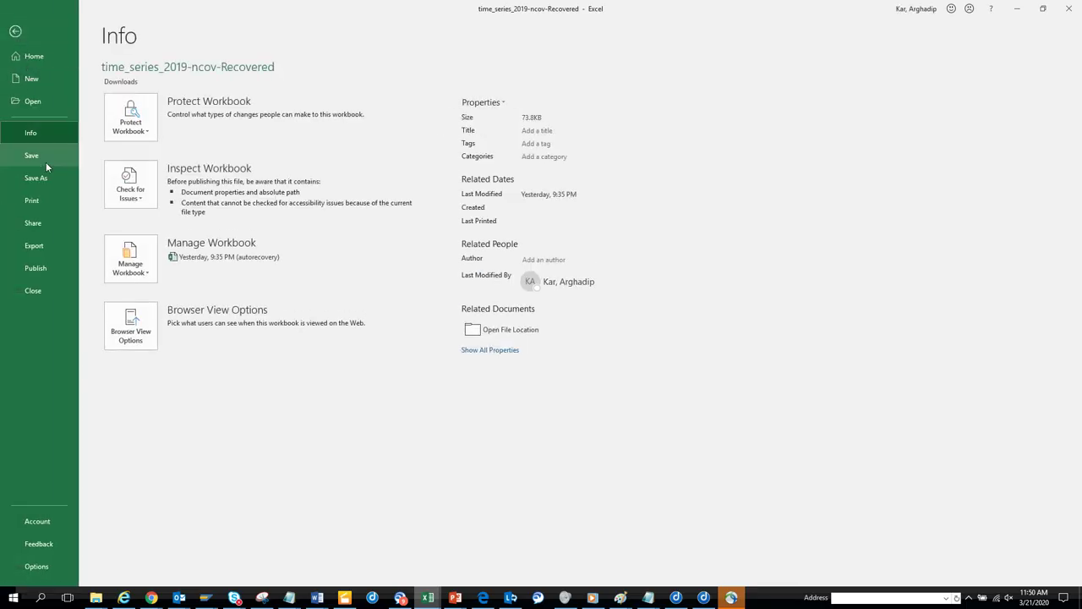
pyautogui.click(54, 79)
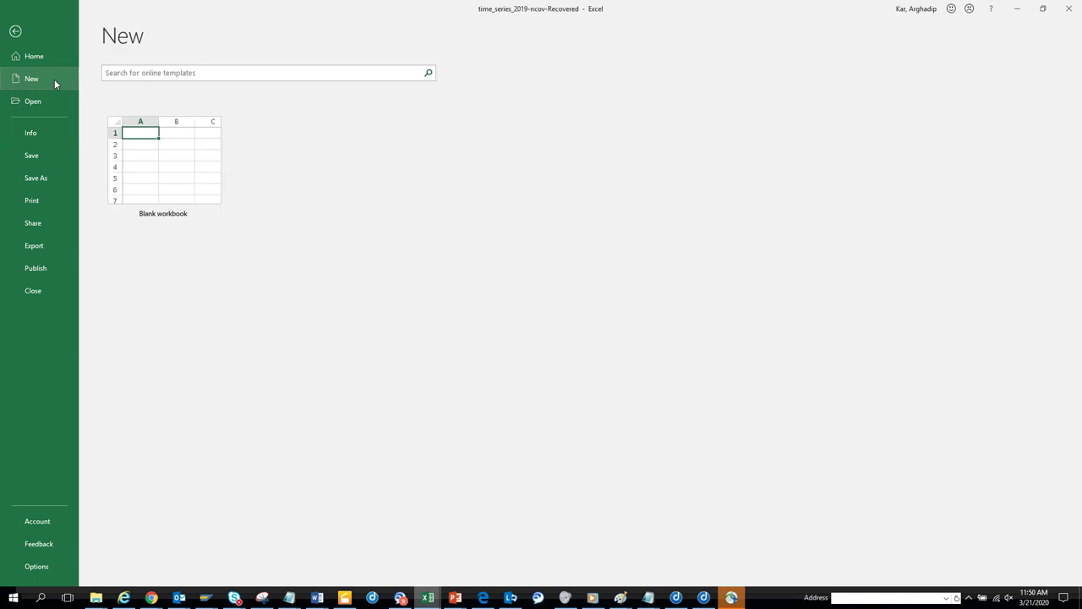
pyautogui.click(165, 135)
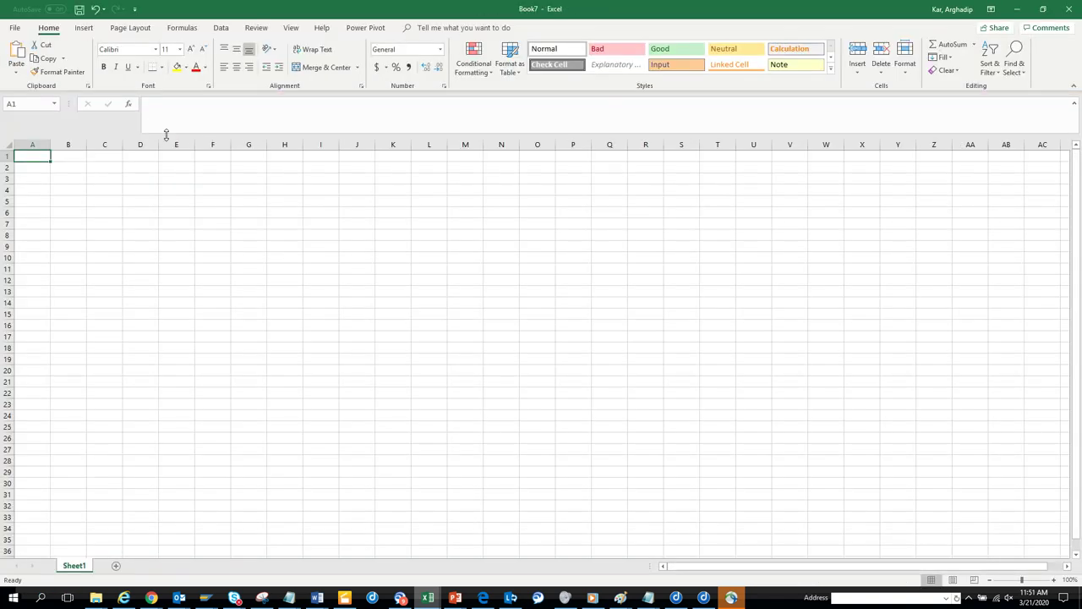
pyautogui.hotkey('ctrl', 'v')
# Step: Copy the account number of the second listed vendor, MI06, from SAP into cell A2 of the Excel workbook
pyautogui.click(21, 166)
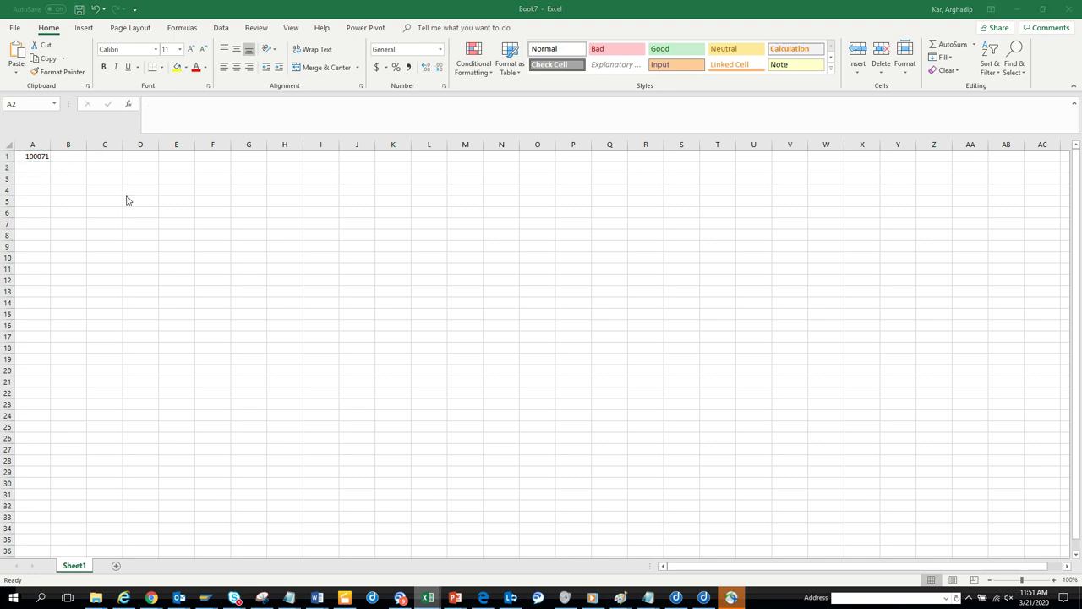
pyautogui.hotkey('alt', 'Tab')
pyautogui.hotkey('alt', 'Tab')
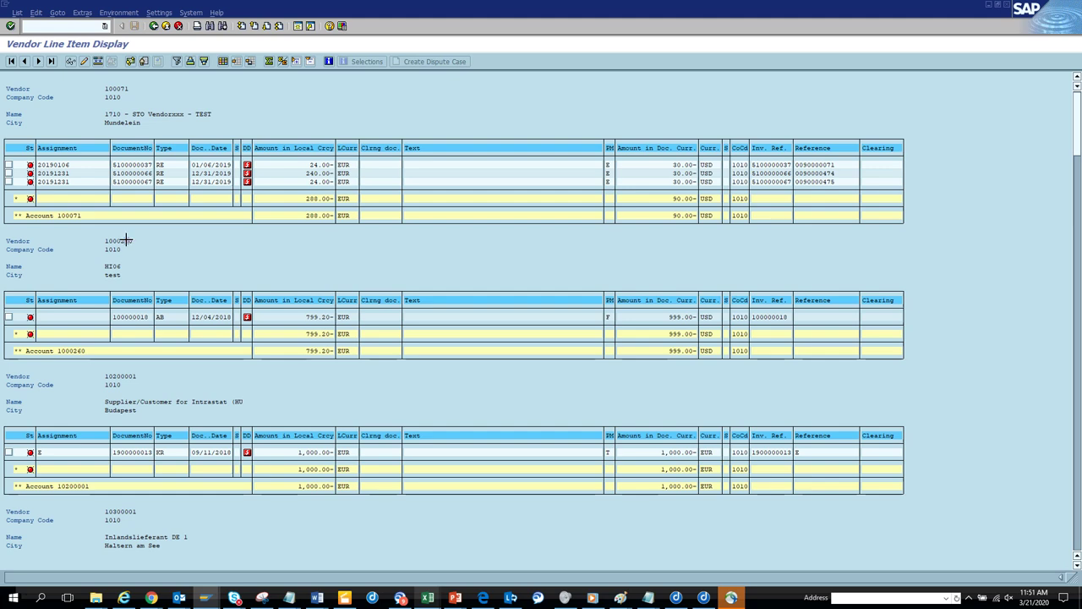
pyautogui.hotkey('ctrl', 'y')
pyautogui.moveTo(104, 241); pyautogui.dragTo(142, 241)
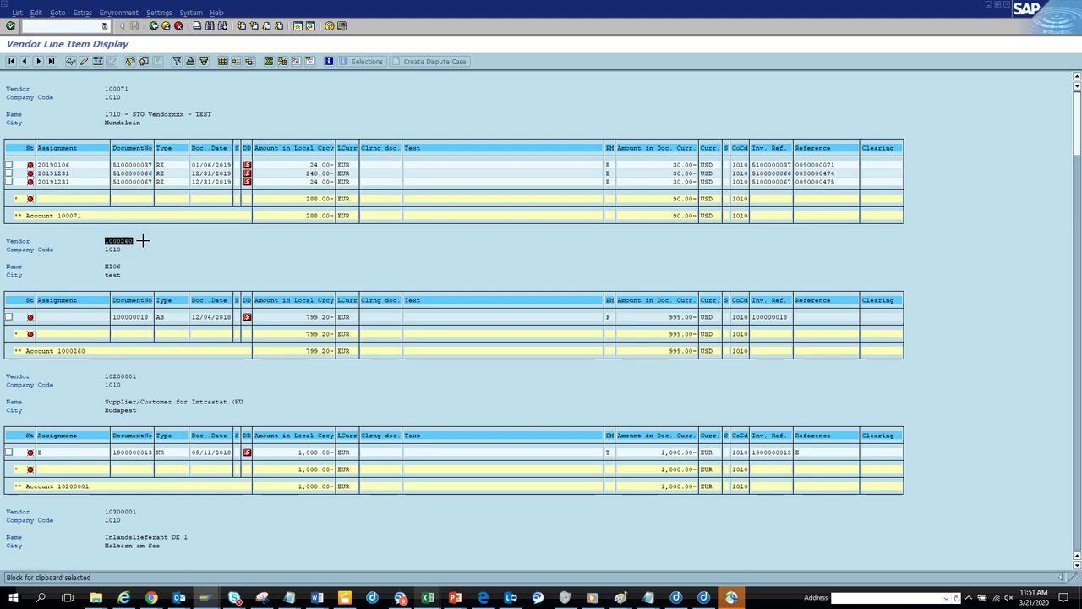
pyautogui.hotkey('ctrl', 'c')
pyautogui.hotkey('alt', 'Tab')
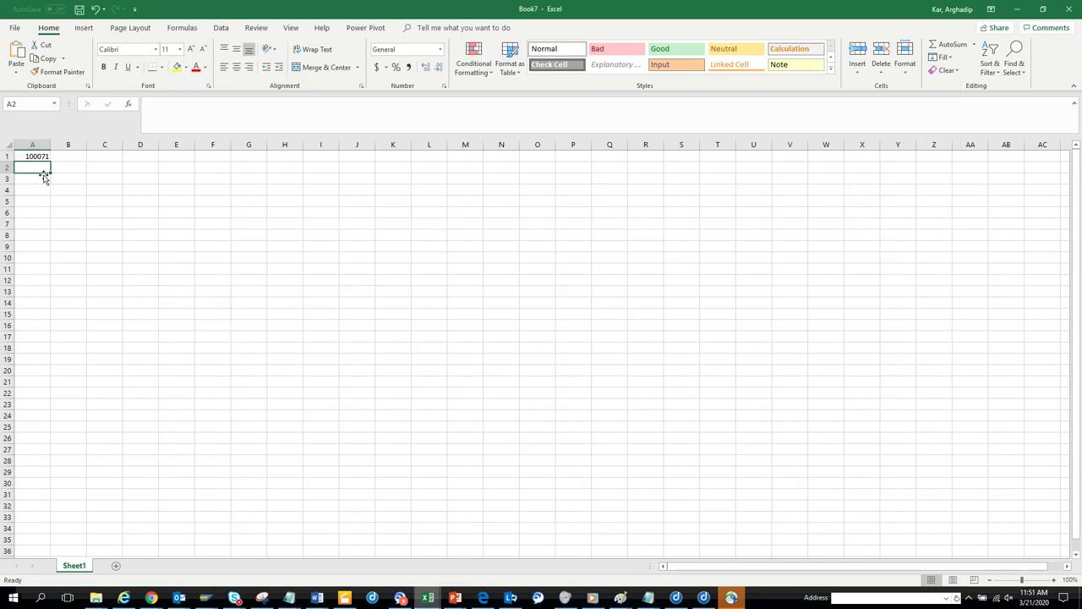
pyautogui.write('v')
pyautogui.press('BackSpace')
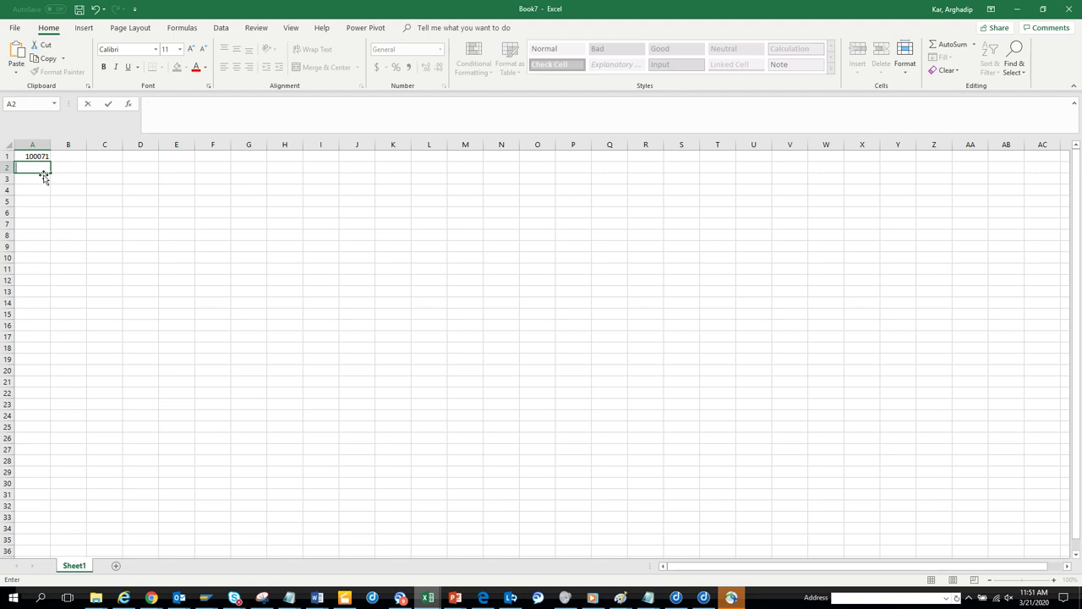
pyautogui.hotkey('ctrl', 'v')
# Step: Copy the account number of the third listed vendor, in Budapest, from SAP into cell A3 of the Excel workbook
pyautogui.hotkey('alt', 'Tab')
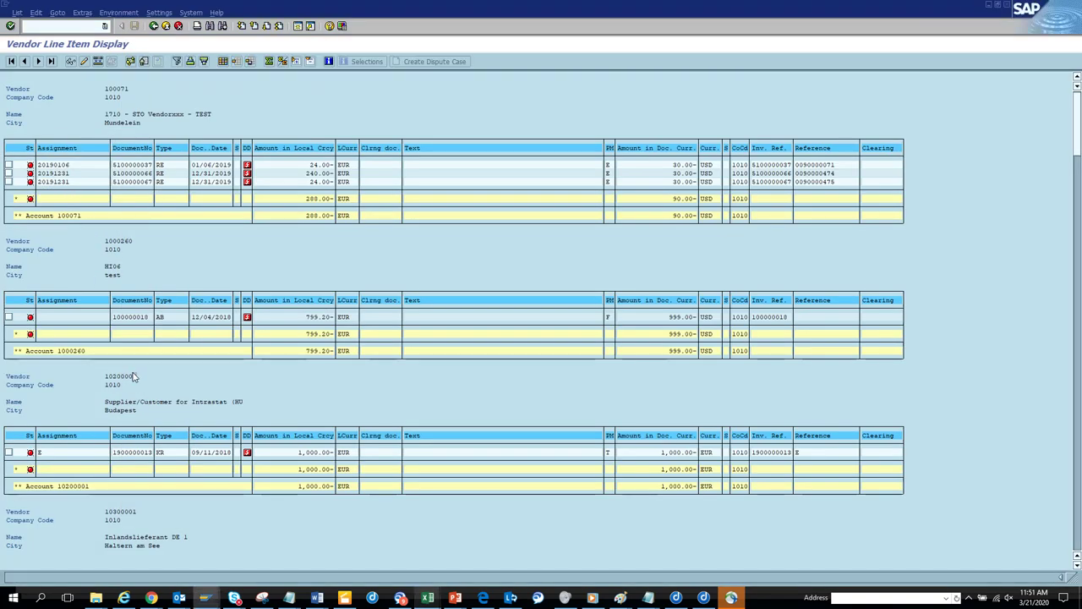
pyautogui.hotkey('ctrl', 'y')
pyautogui.moveTo(99, 375); pyautogui.dragTo(145, 371)
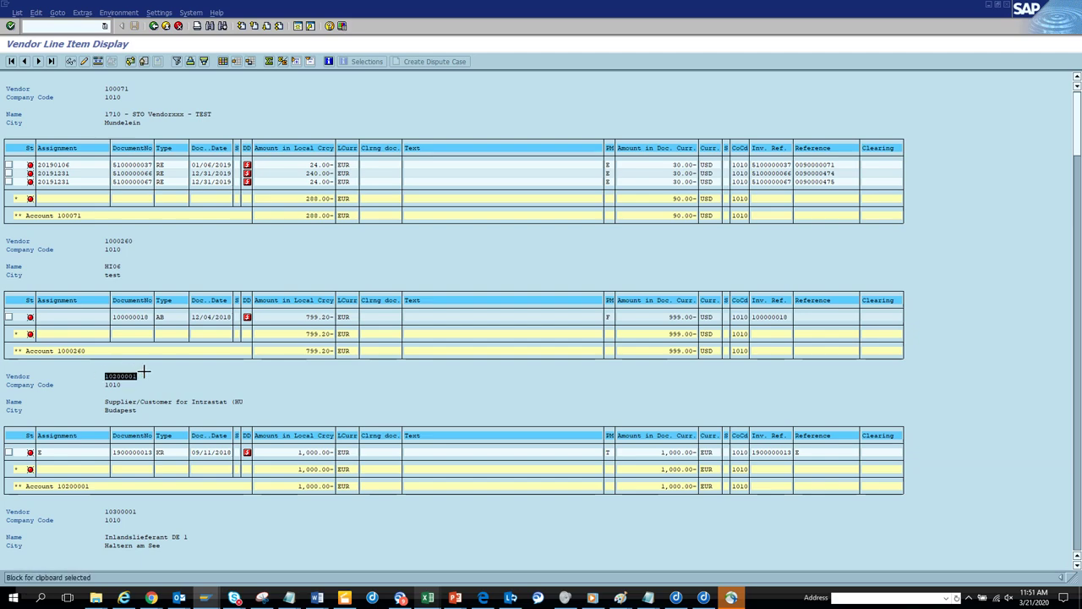
pyautogui.hotkey('ctrl', 'c')
pyautogui.hotkey('alt', 'Tab')
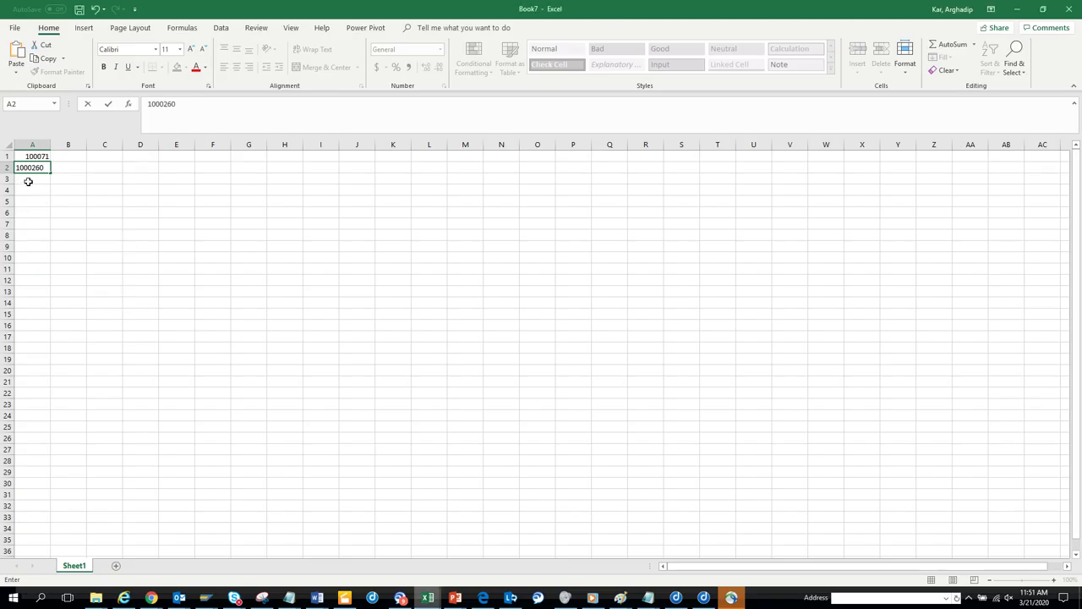
pyautogui.click(28, 180)
pyautogui.hotkey('ctrl', 'v')
pyautogui.press('Escape')
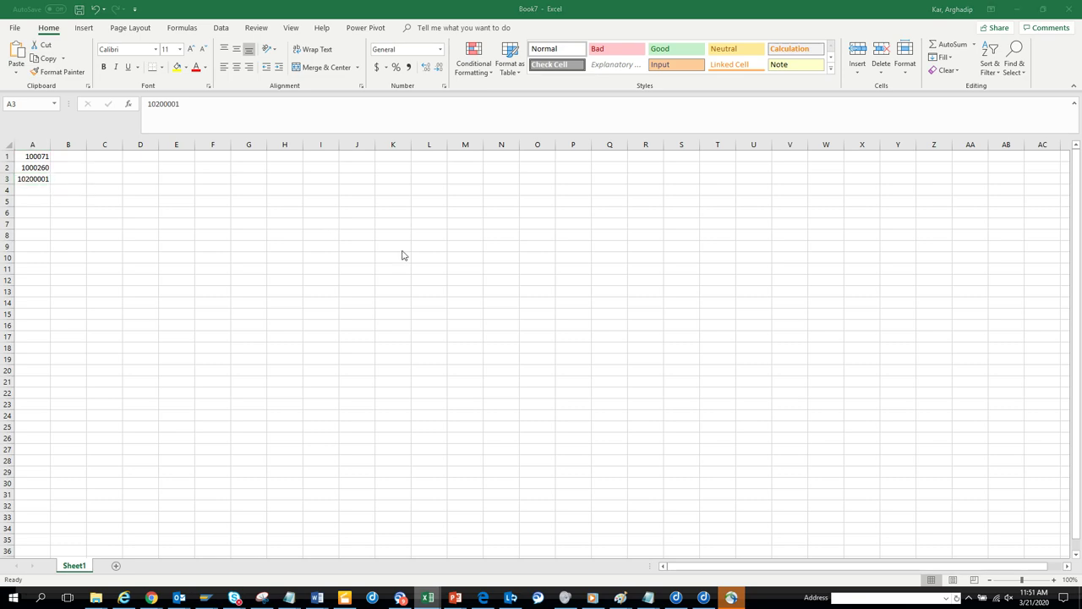
# Step: Copy the account number of vendor Inlandslieferant DE 2 from SAP into cell A4 of the Excel workbook
pyautogui.hotkey('alt', 'Tab')
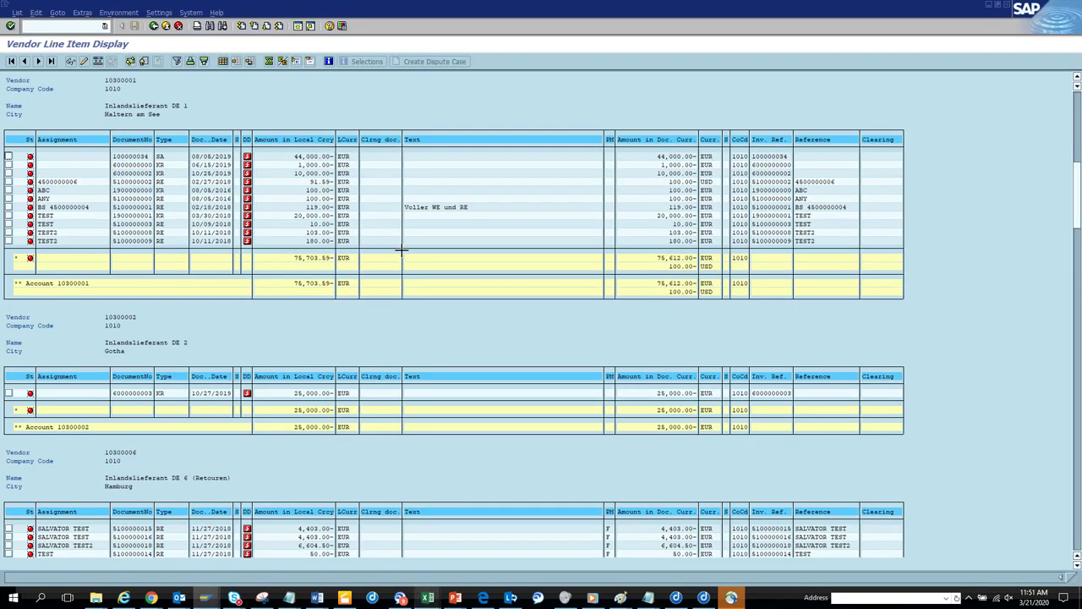
pyautogui.hotkey('ctrl', 'y')
pyautogui.moveTo(104, 314); pyautogui.dragTo(144, 313)
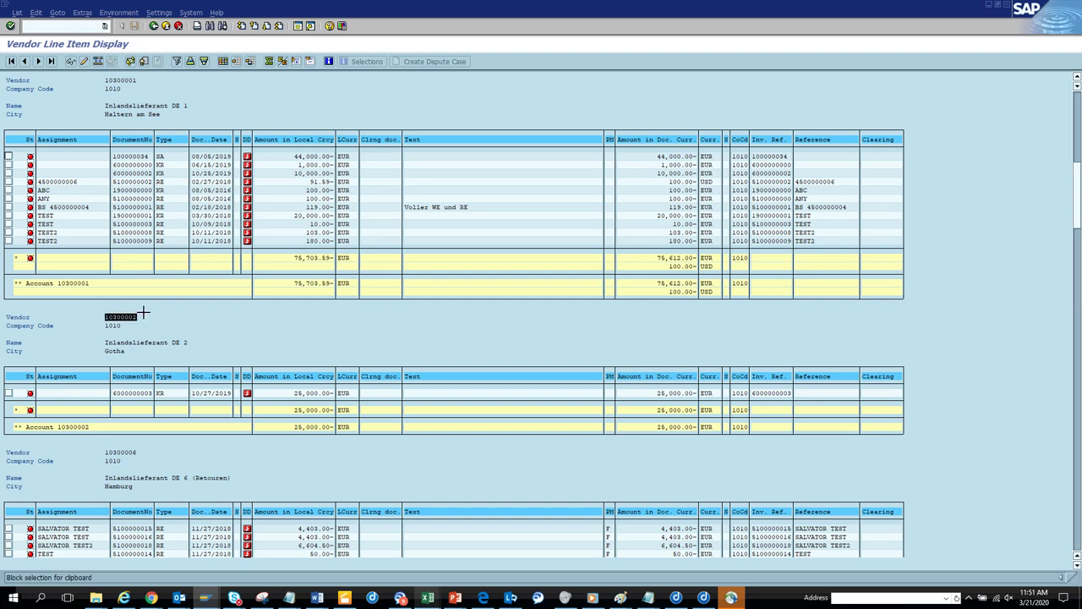
pyautogui.hotkey('ctrl', 'c')
pyautogui.hotkey('alt', 'Tab')
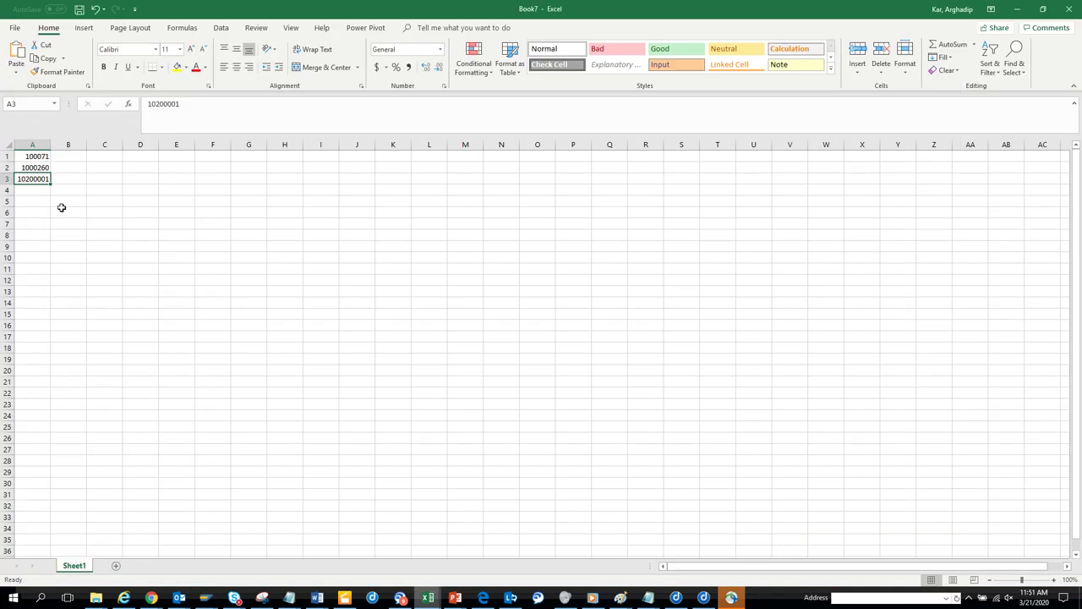
pyautogui.click(41, 192)
pyautogui.hotkey('ctrl', 'v')
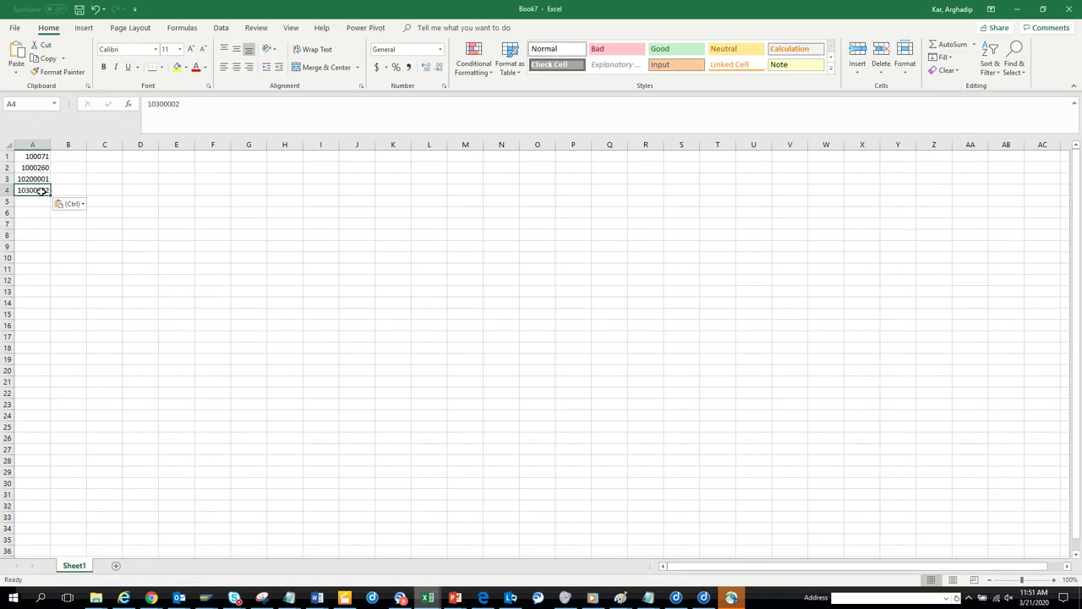
pyautogui.press('Return')
# Step: Copy the account number of vendor Inlandslieferant DE 6 (Retouren) from SAP into cell A5 of the Excel workbook
pyautogui.hotkey('alt', 'Tab')
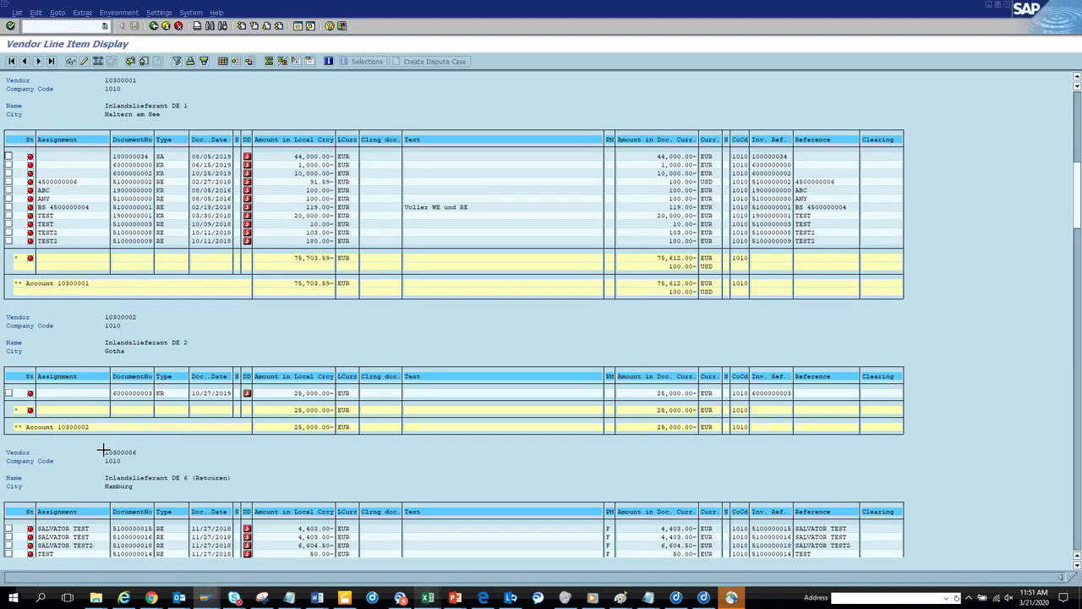
pyautogui.hotkey('ctrl', 'y')
pyautogui.moveTo(104, 447); pyautogui.dragTo(141, 450)
pyautogui.hotkey('ctrl', 'c')
pyautogui.hotkey('alt', 'Tab')
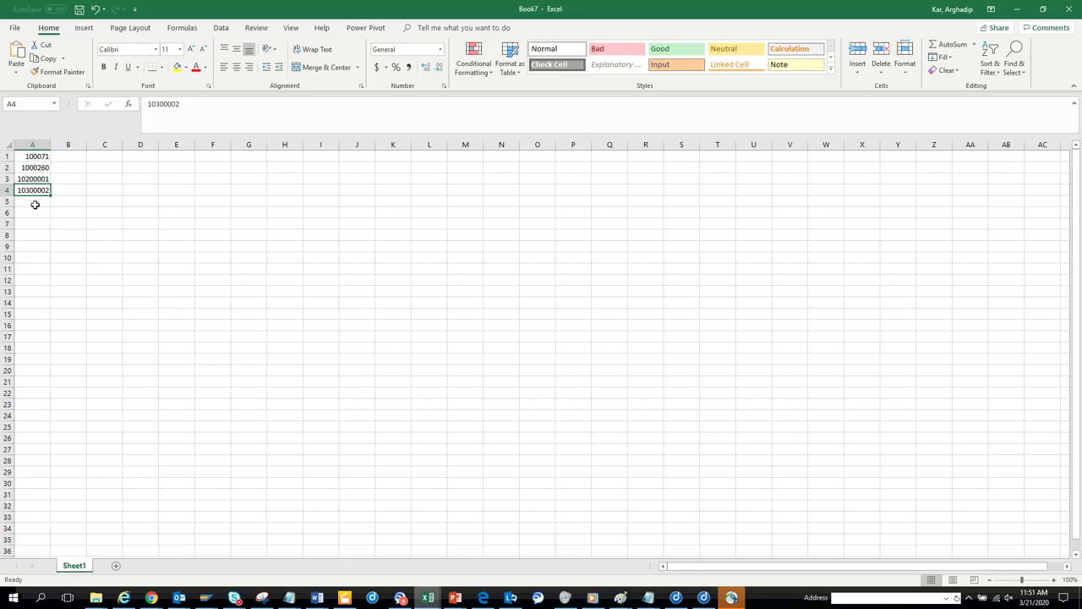
pyautogui.click(32, 206)
pyautogui.hotkey('ctrl', 'v')
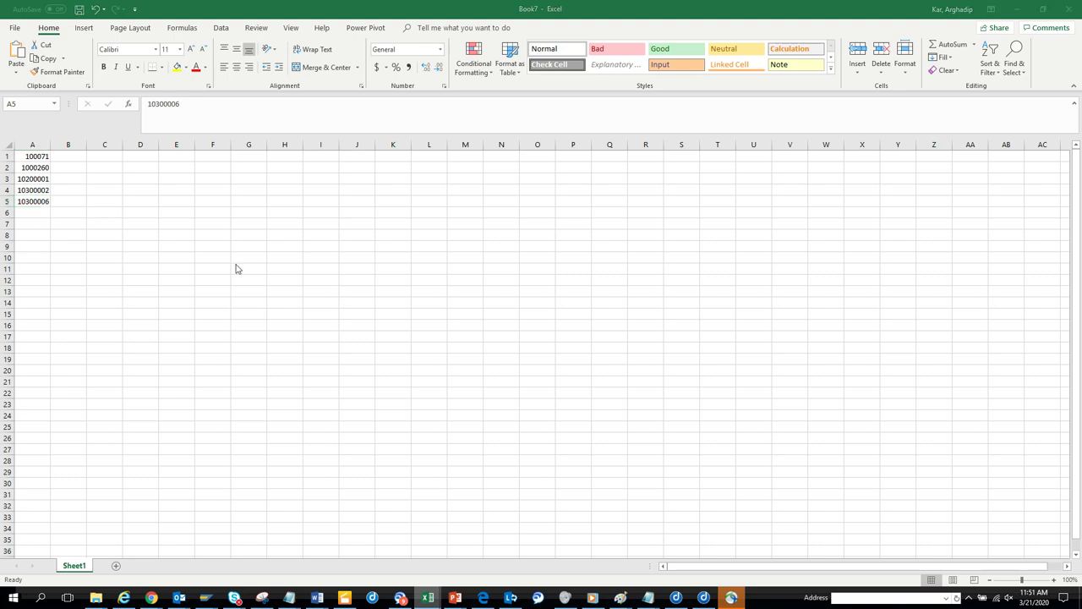
# Step: Switch back to SAP, leave the vendor line item report and start transaction fbl1n again from SAP Easy Access
pyautogui.hotkey('alt', 'Tab')
pyautogui.click(154, 27)
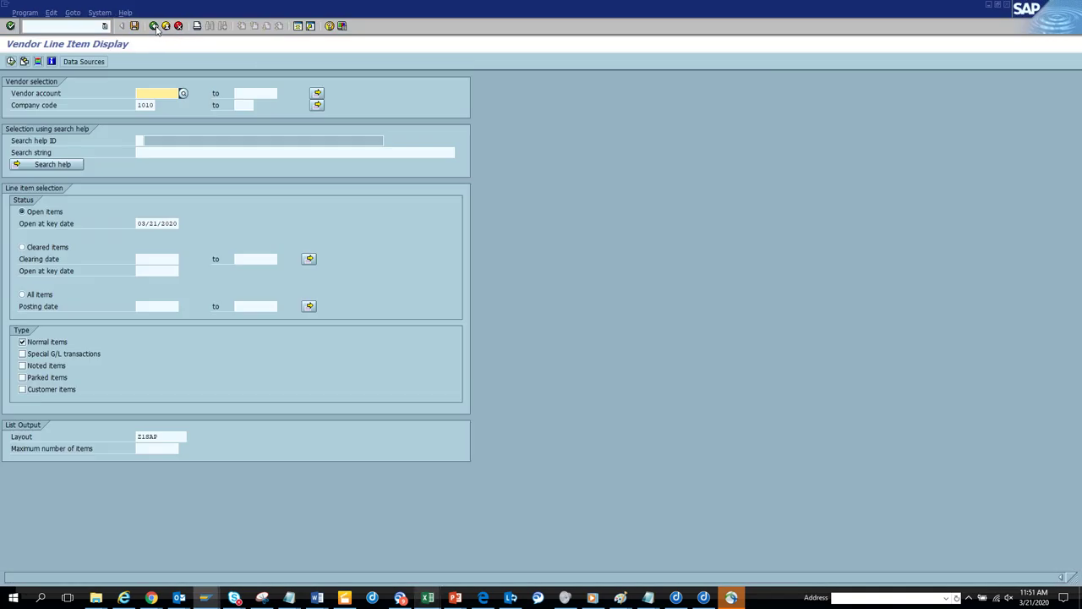
pyautogui.click(155, 27)
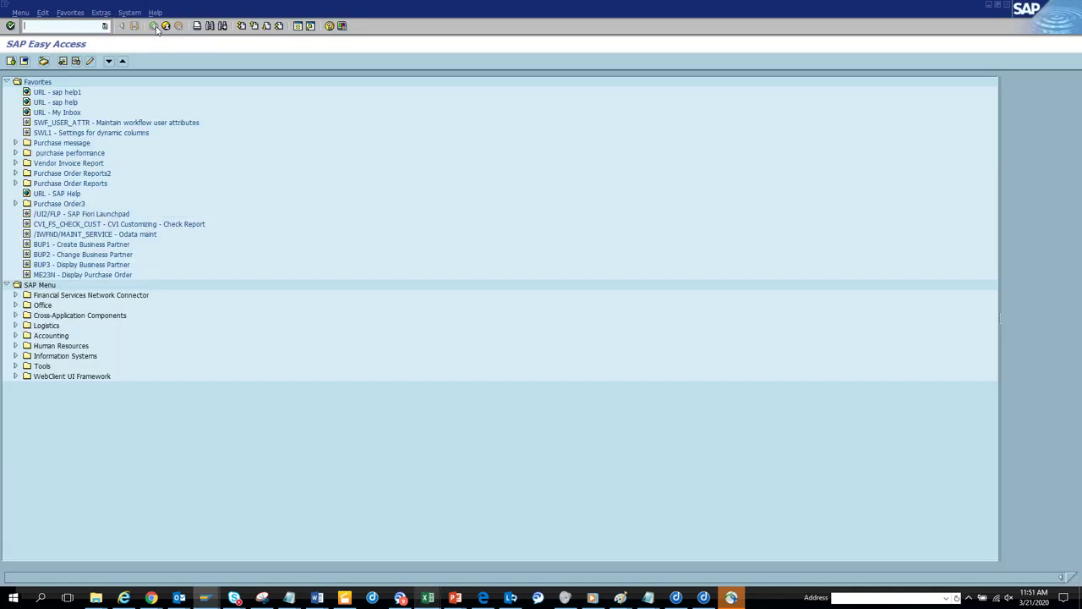
pyautogui.click(60, 25)
pyautogui.write('fbl1n')
pyautogui.press('Return')
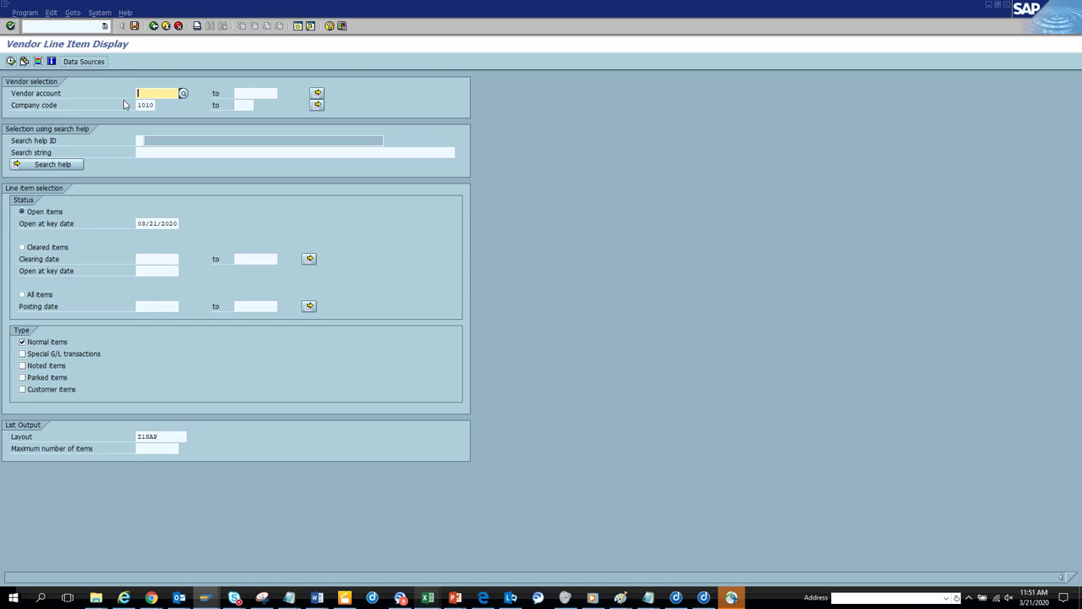
# Step: Copy the vendor account numbers in cells A1 to A5 of the Excel workbook and return to SAP
pyautogui.hotkey('alt', 'Tab')
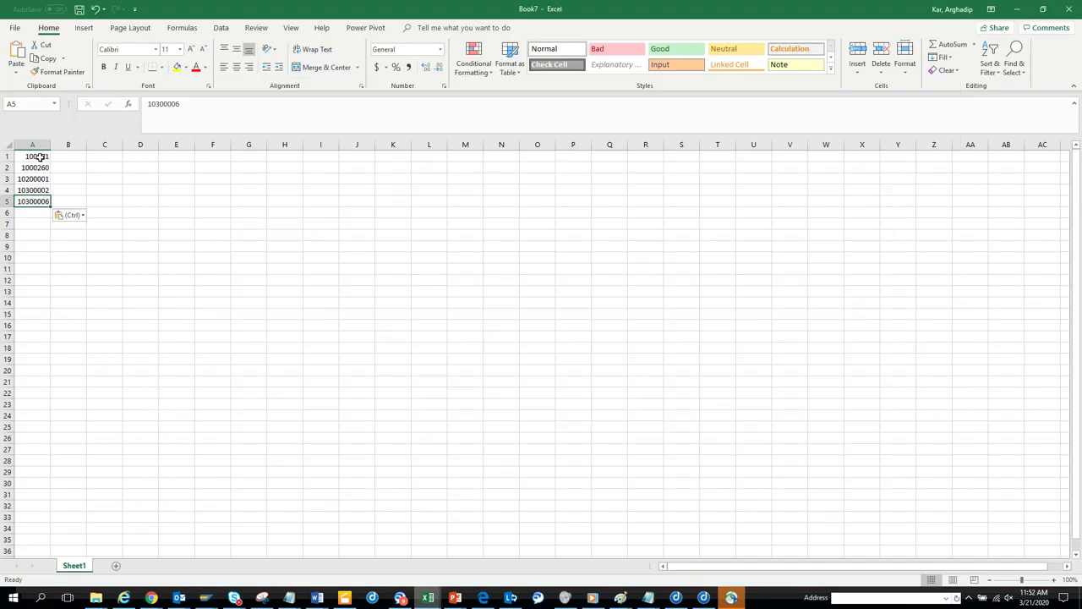
pyautogui.click(40, 157)
pyautogui.moveTo(40, 157); pyautogui.dragTo(46, 208)
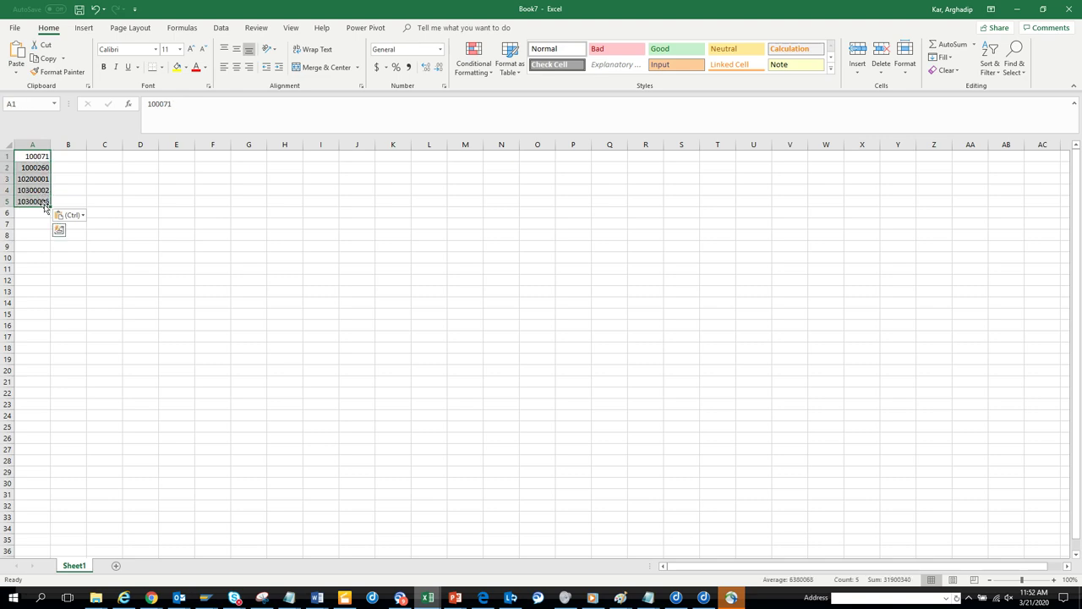
pyautogui.hotkey('ctrl', 'c')
pyautogui.hotkey('alt', 'Tab')
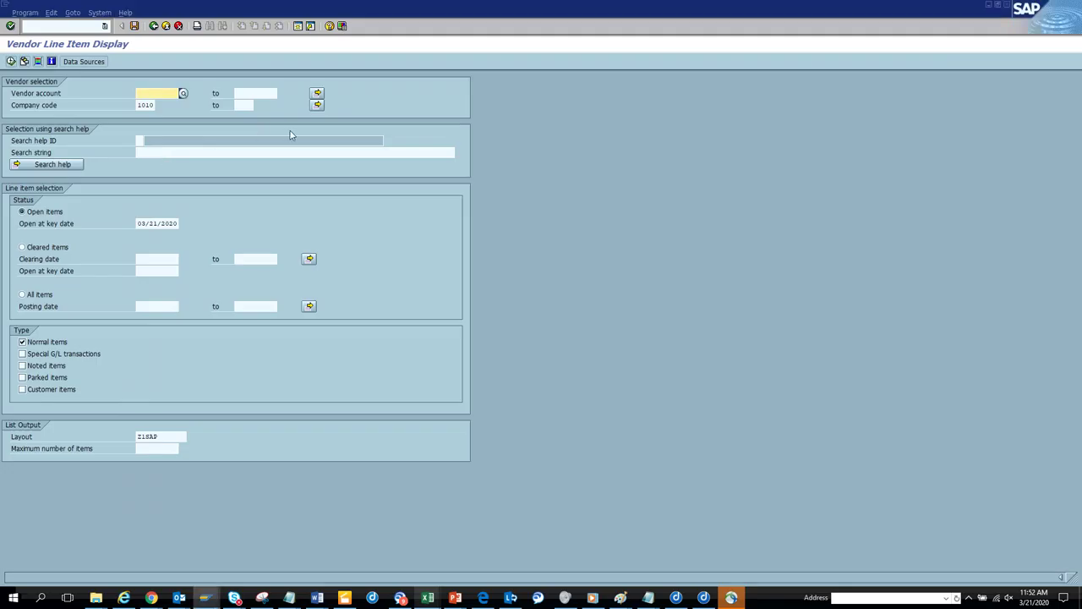
# Step: Paste the copied numbers as single values for Vendor account, run the open item report and return to the selection screen
pyautogui.click(318, 93)
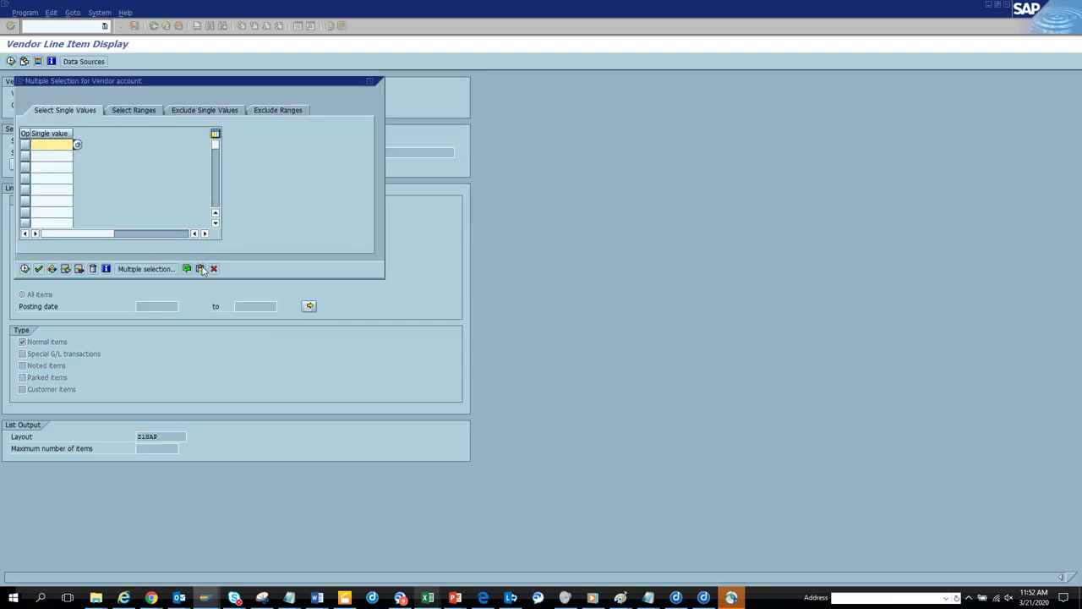
pyautogui.hotkey('shift', 'F12')
pyautogui.click(25, 269)
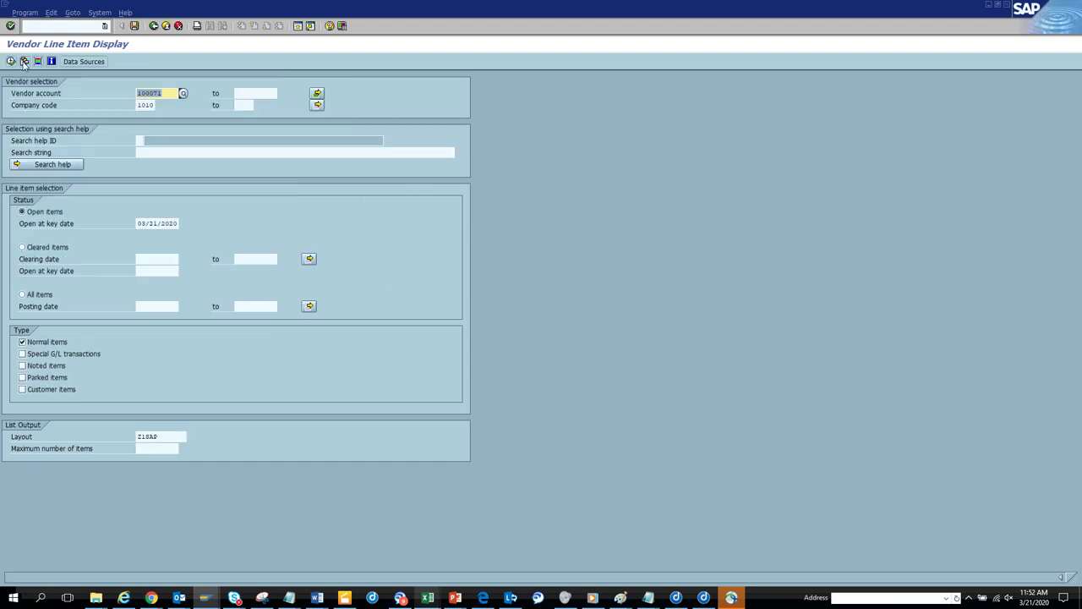
pyautogui.click(11, 61)
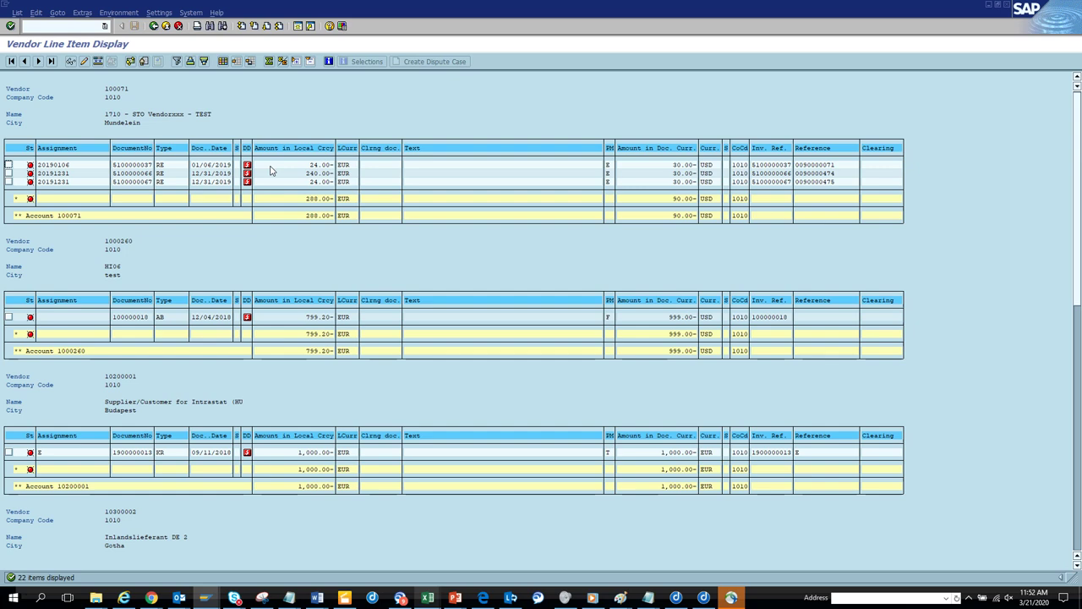
pyautogui.click(155, 26)
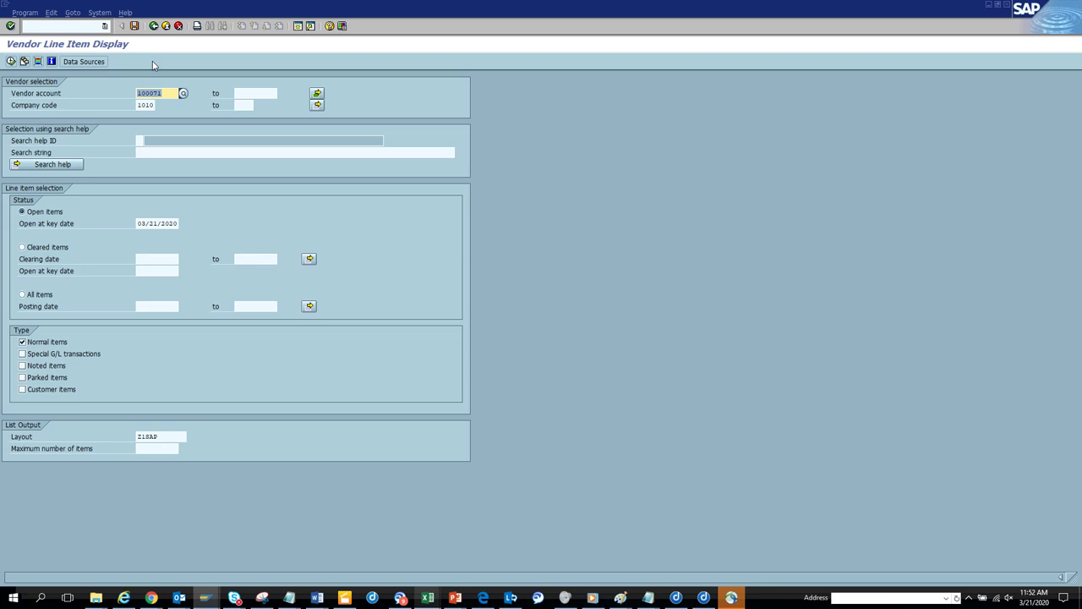
# Step: Save the current selection as a variant named test with the description test
pyautogui.click(135, 27)
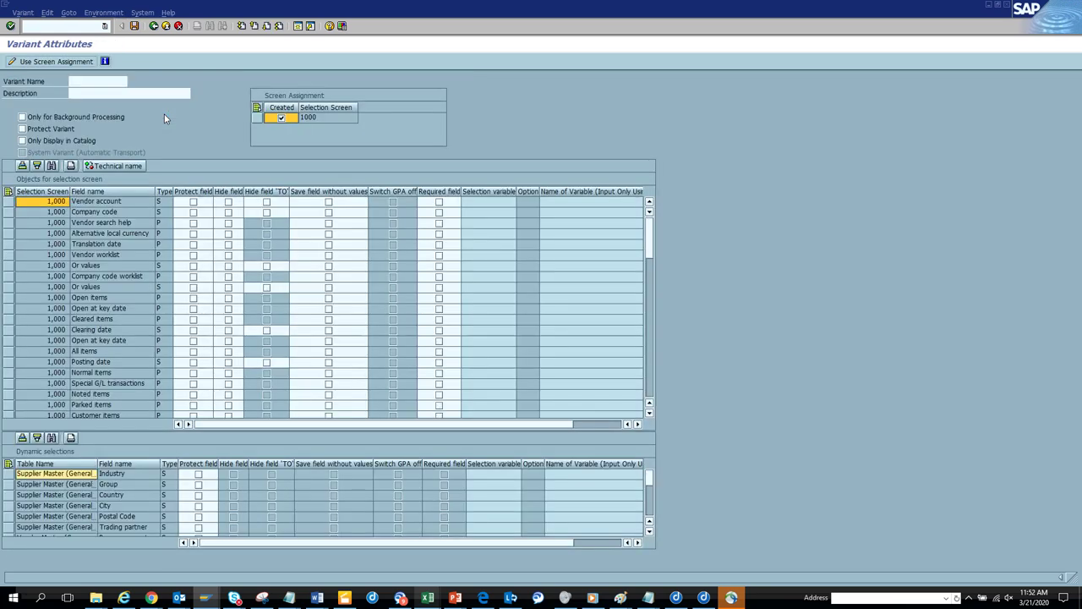
pyautogui.write('t')
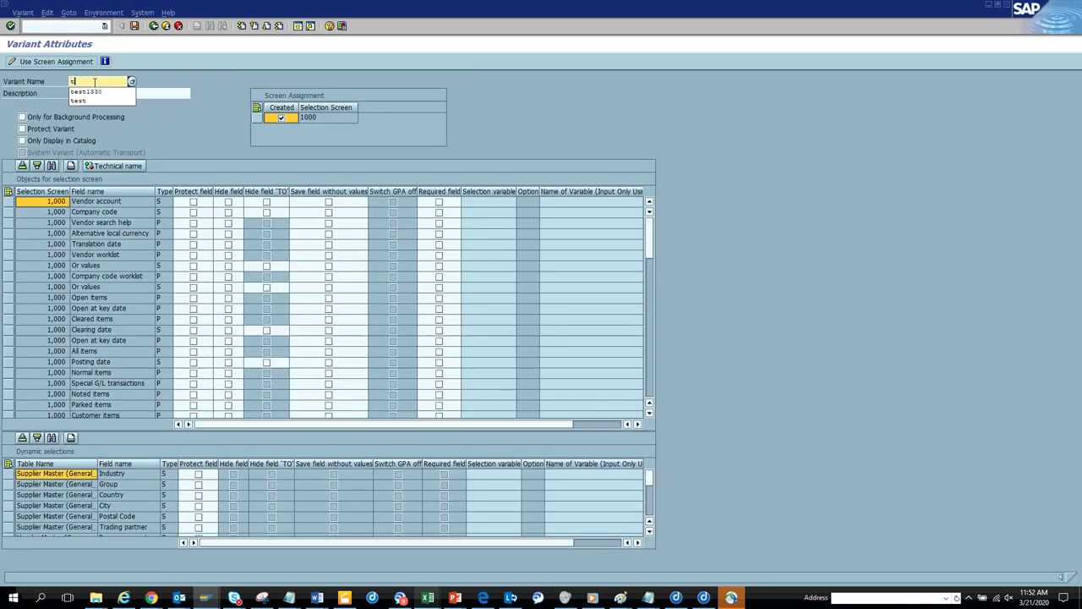
pyautogui.write('est')
pyautogui.press('Tab')
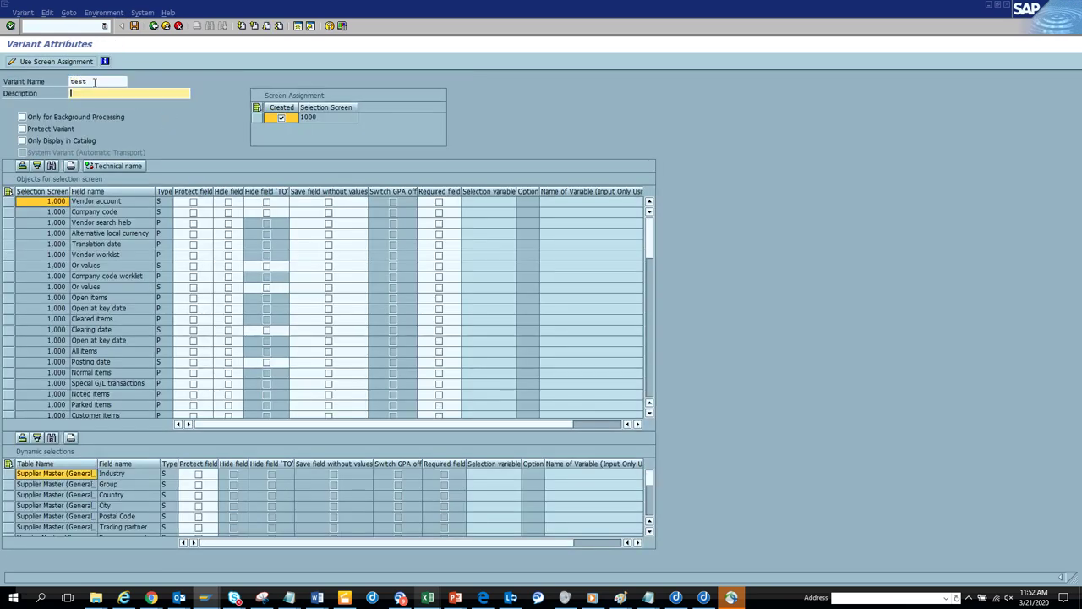
pyautogui.write('test')
pyautogui.click(135, 25)
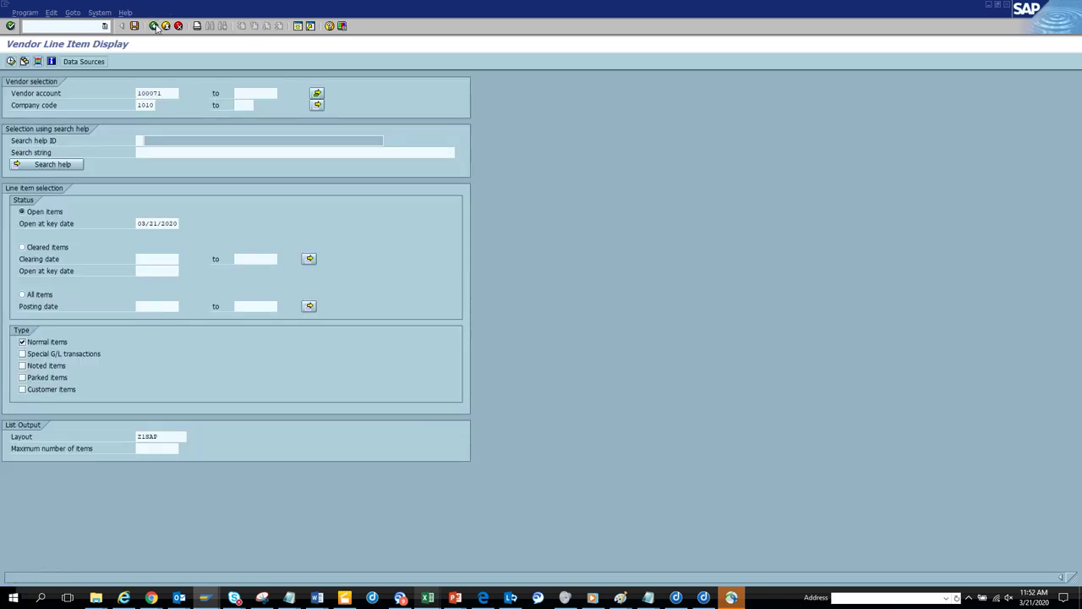
# Step: Exit and reopen the vendor line item transaction, and load the saved variant test into the selection screen
pyautogui.press('F3')
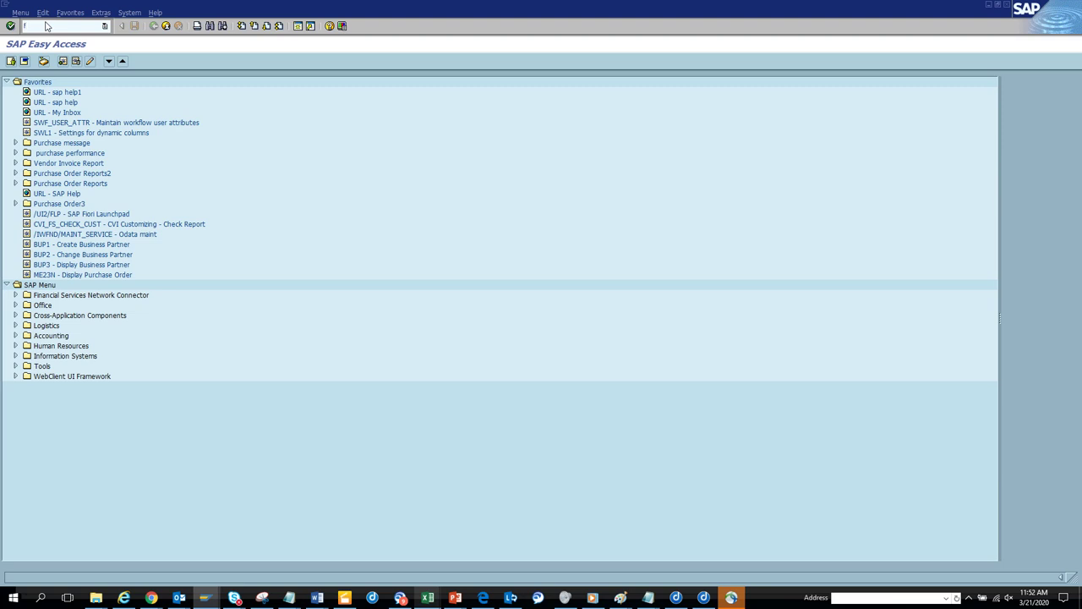
pyautogui.press('Return')
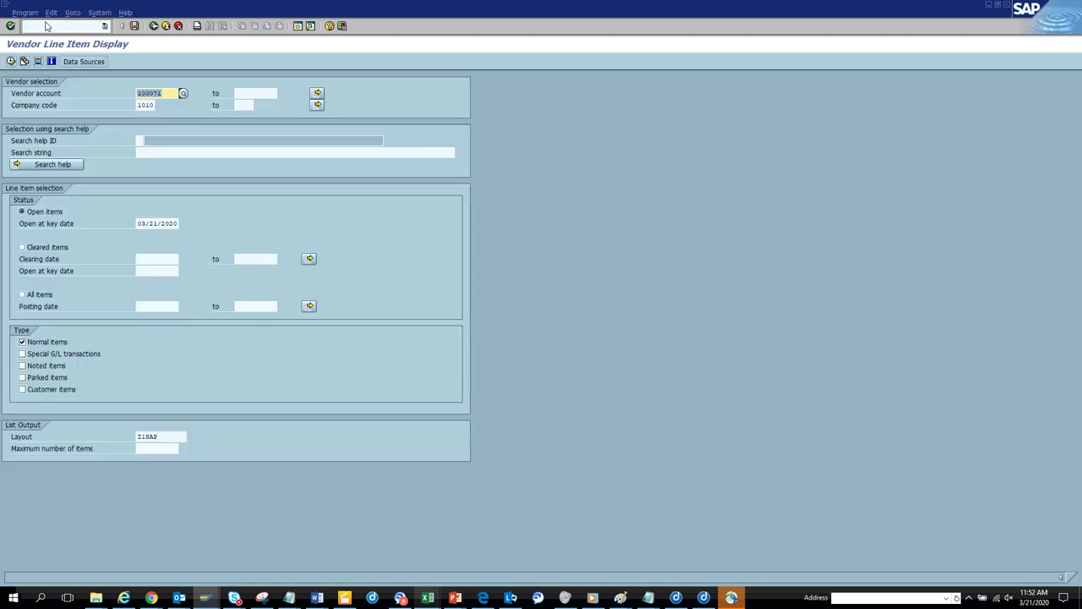
pyautogui.click(13, 61)
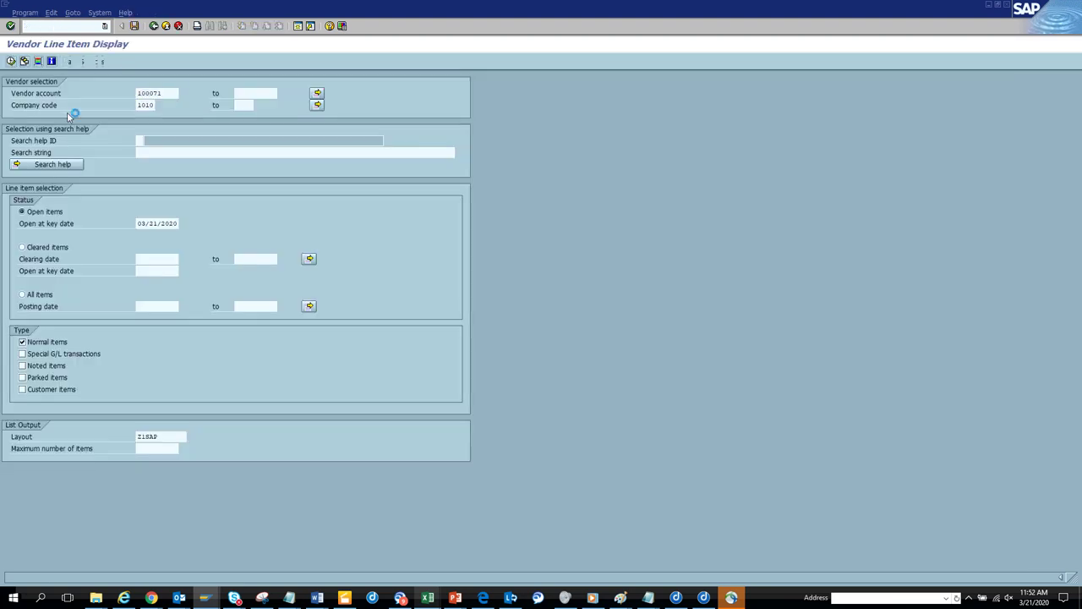
pyautogui.doubleClick(62, 236)
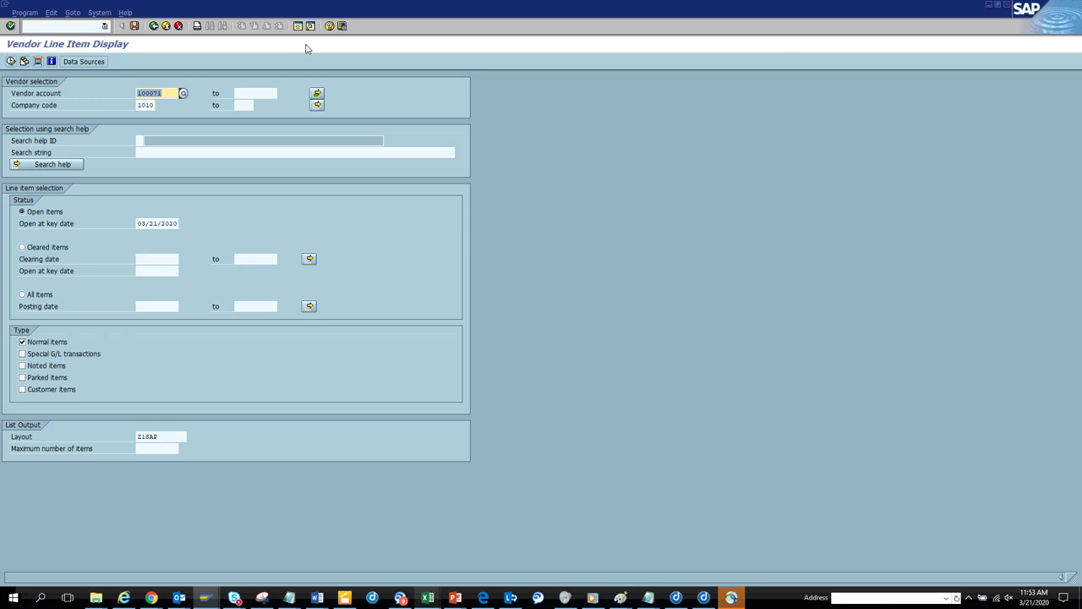
# Step: Open the search help for Vendor account and switch it to the Suppliers (General) search
pyautogui.click(184, 93)
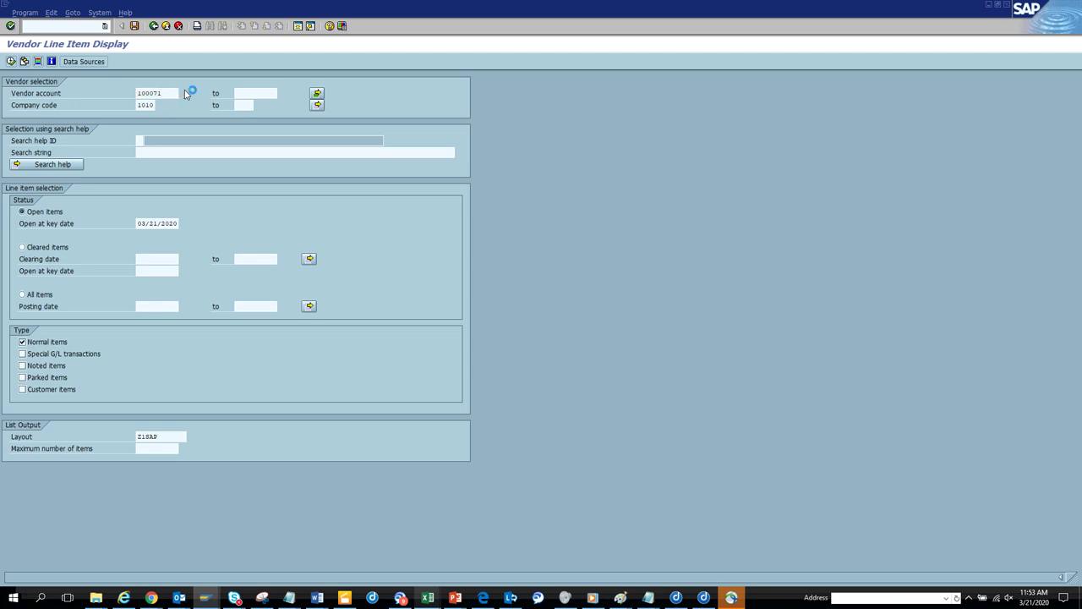
pyautogui.click(53, 293)
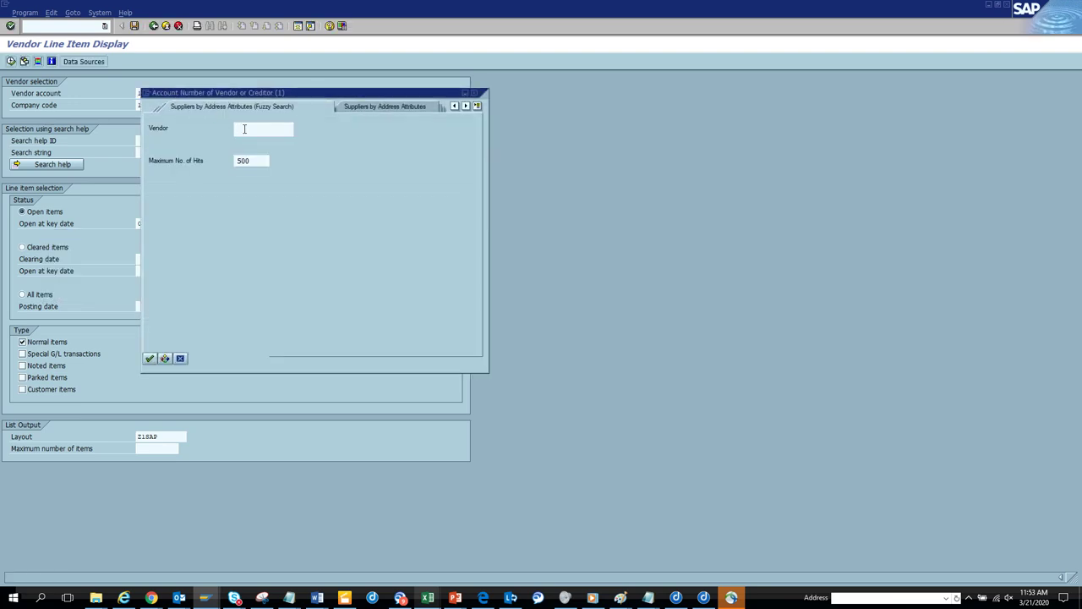
pyautogui.click(477, 105)
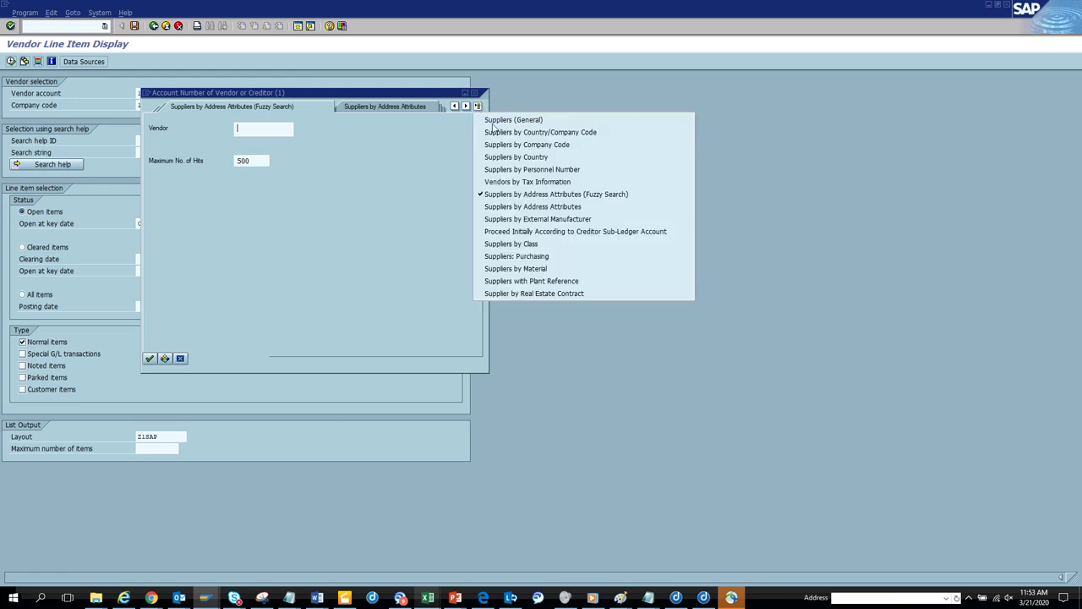
pyautogui.click(507, 117)
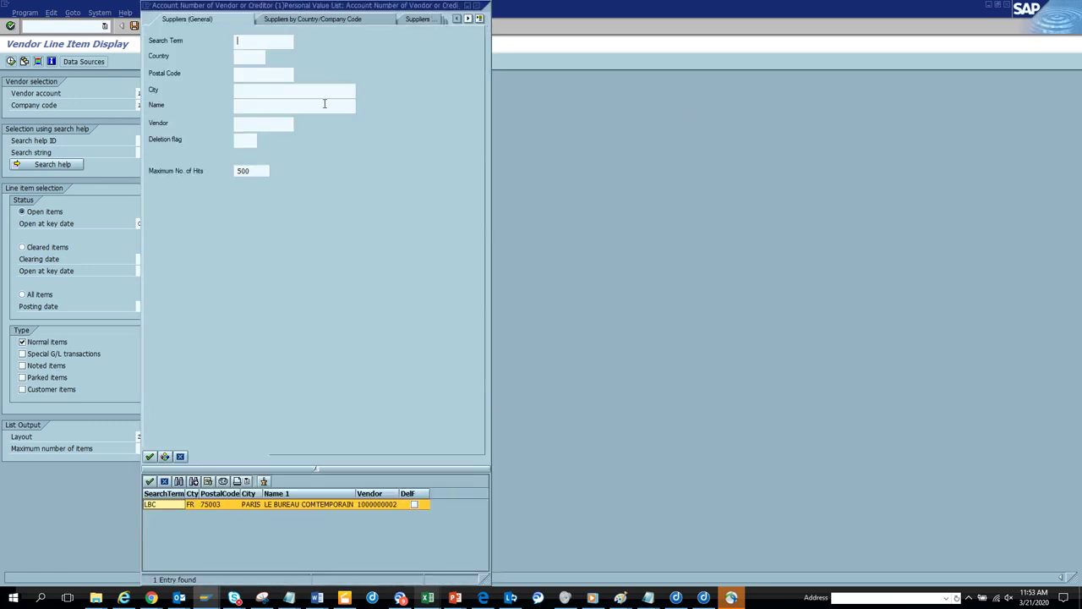
# Step: Copy the account number in cell A1 of Excel and open the multiple selection for the Vendor search field in SAP
pyautogui.click(265, 124)
pyautogui.hotkey('alt', 'Tab')
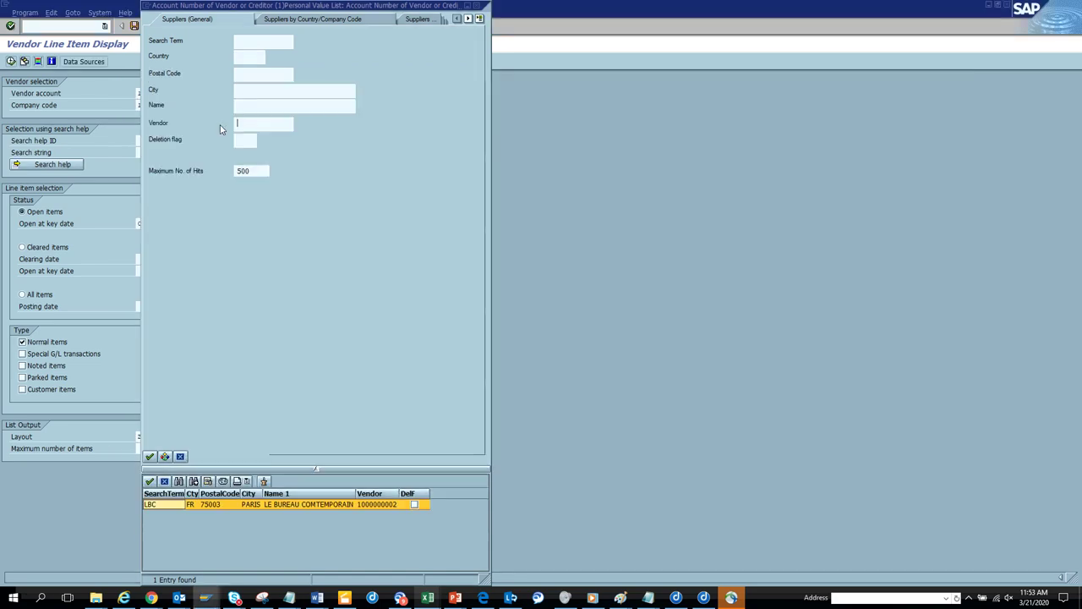
pyautogui.hotkey('alt', 'Tab')
pyautogui.hotkey('alt', 'Tab')
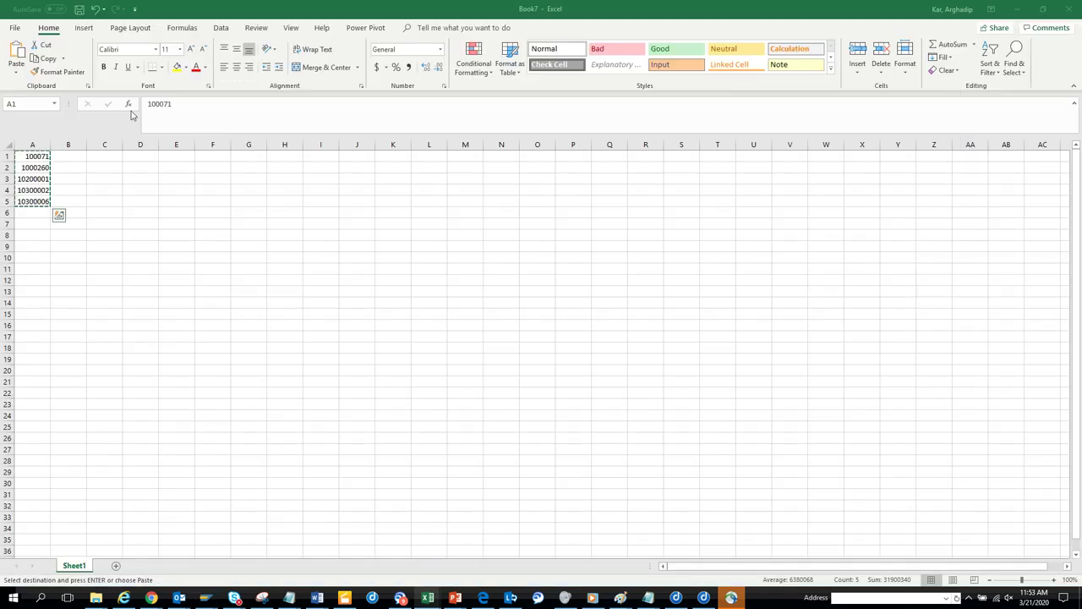
pyautogui.click(44, 155)
pyautogui.press('Escape')
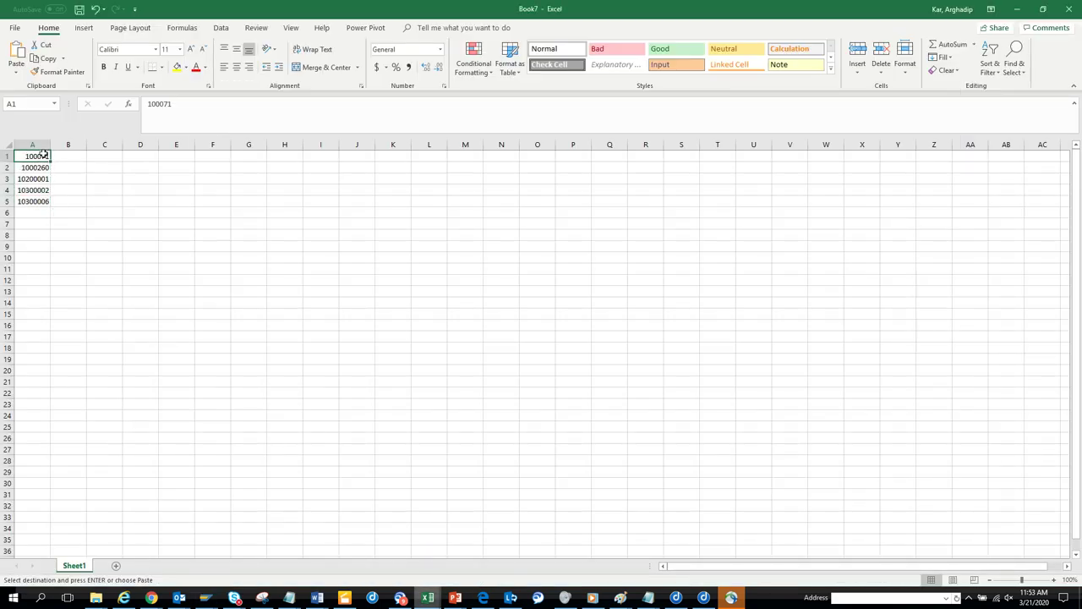
pyautogui.hotkey('alt', 'Tab')
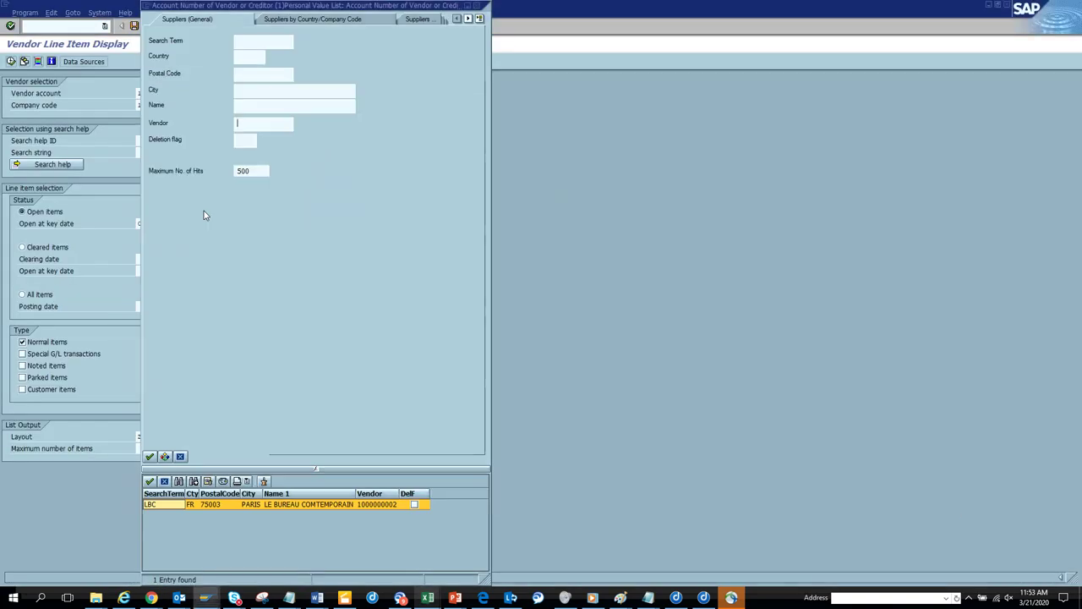
pyautogui.click(165, 457)
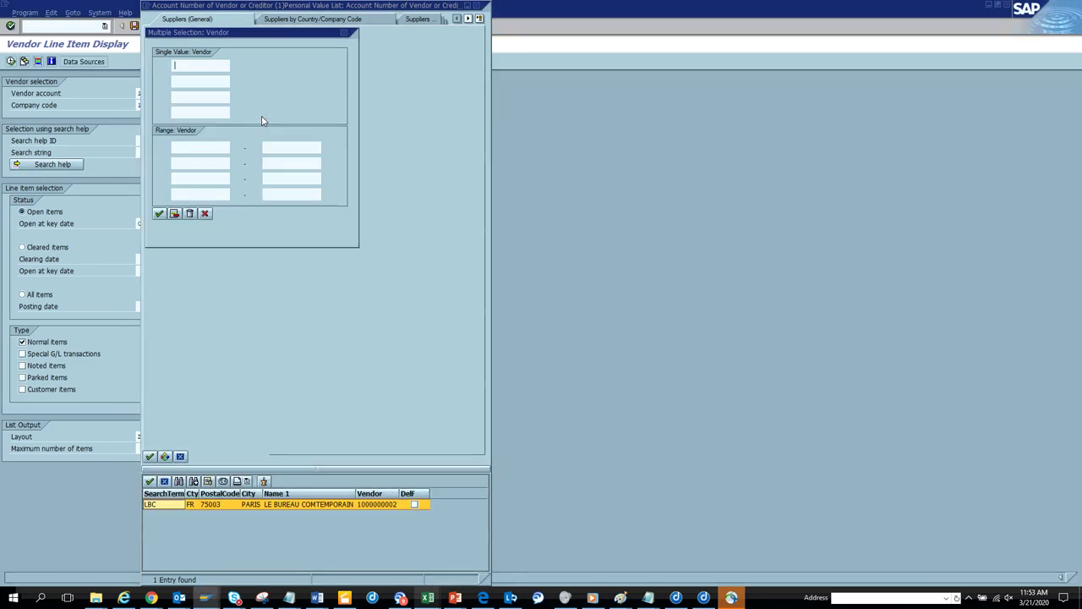
# Step: Copy cells A1 to A4 in Excel and try to paste them into the single values of the Vendor multiple selection
pyautogui.hotkey('alt', 'Tab')
pyautogui.hotkey('alt', 'Tab')
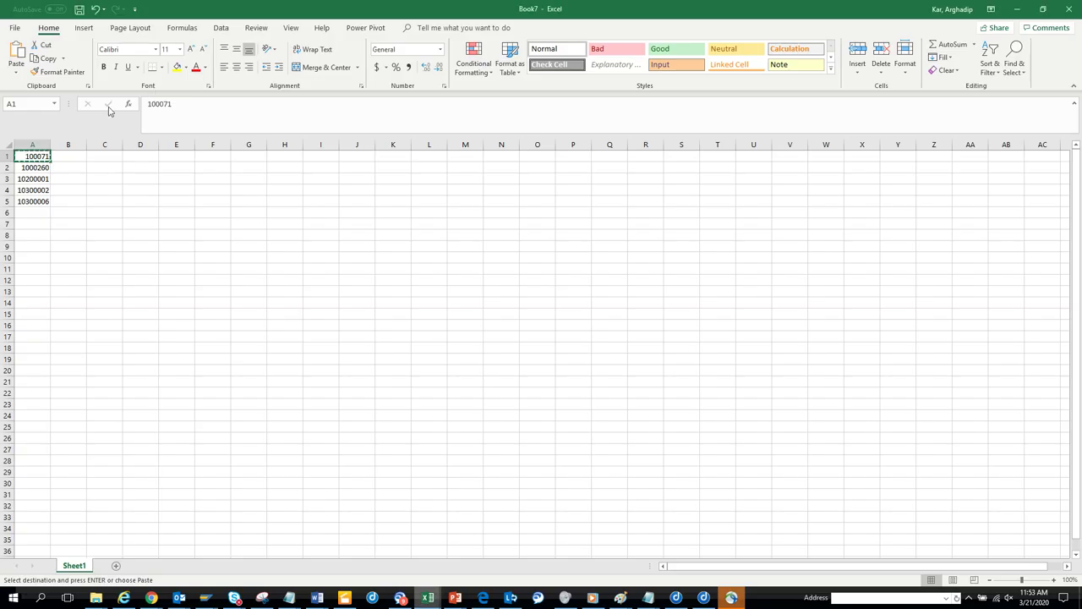
pyautogui.moveTo(37, 158); pyautogui.dragTo(40, 189)
pyautogui.hotkey('alt', 'Tab')
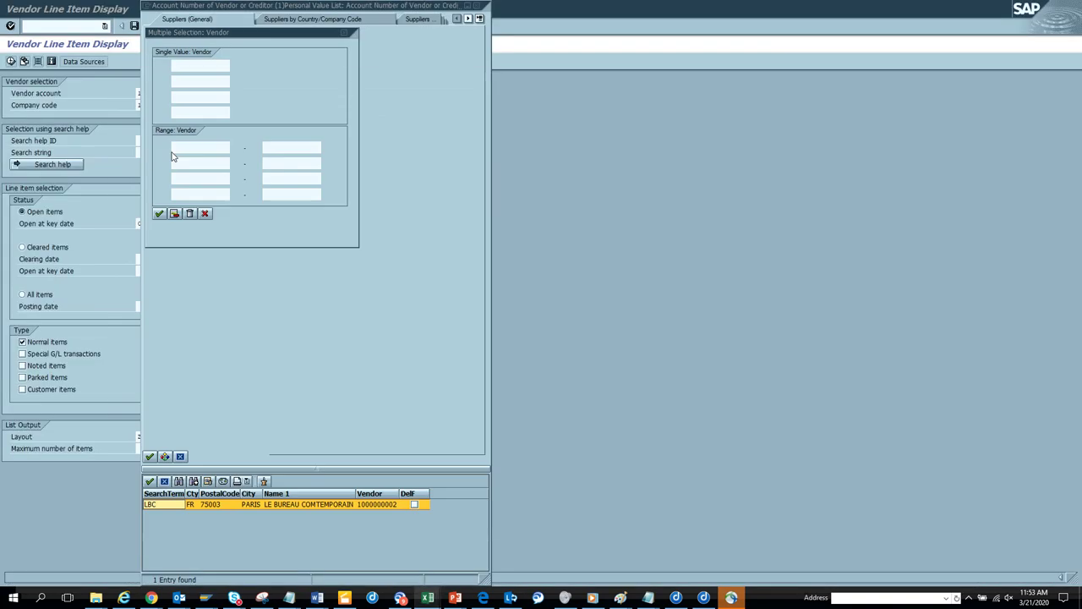
pyautogui.write('100071')
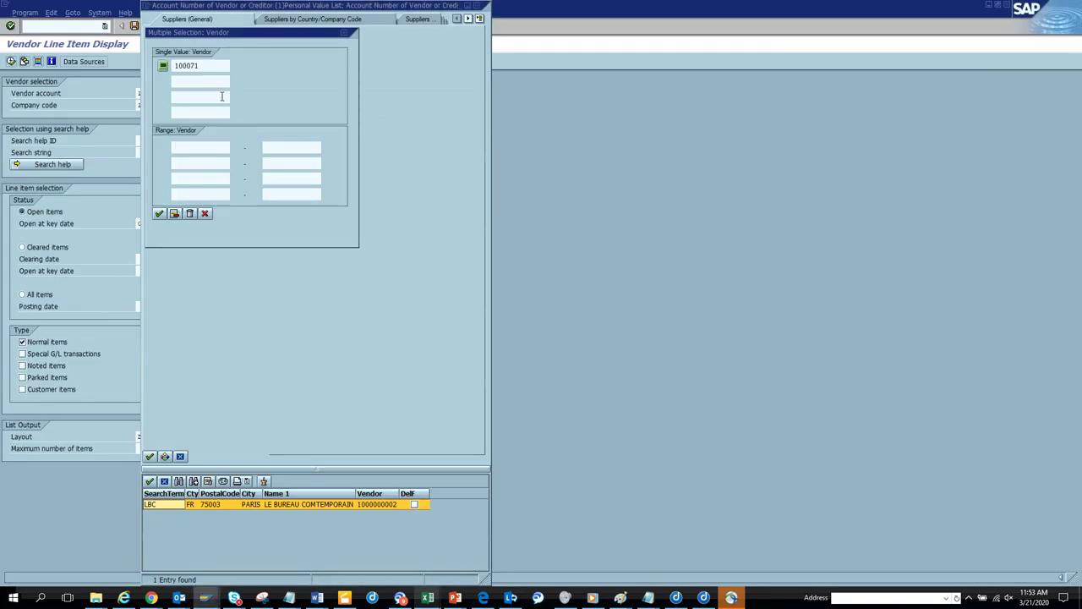
# Step: Copy the vendor number from Excel cell A2 into the second single value of the Vendor multiple selection in SAP
pyautogui.hotkey('alt', 'Tab')
pyautogui.hotkey('alt', 'Tab')
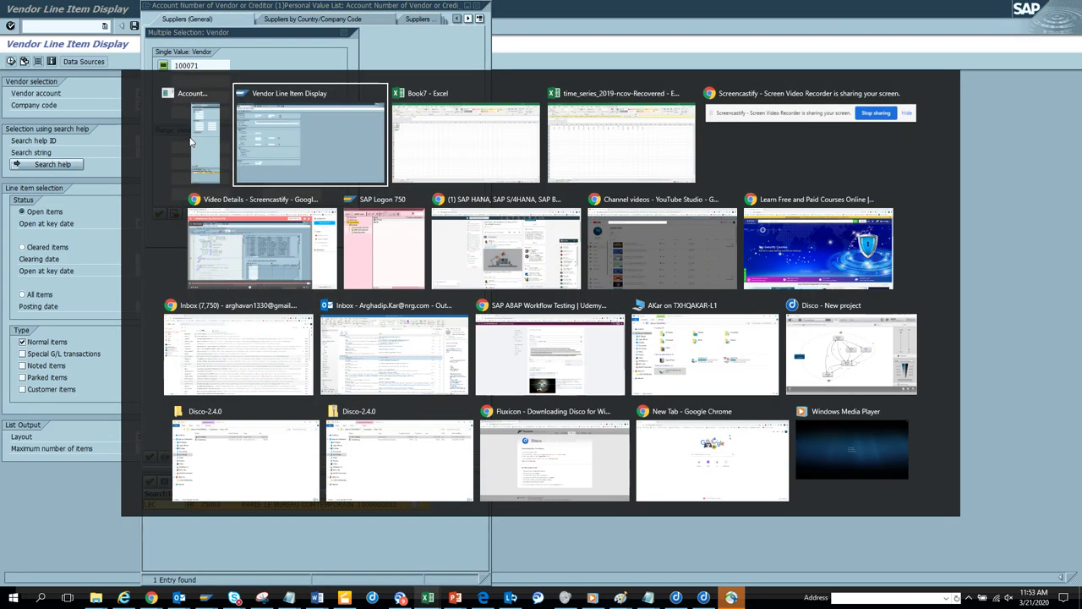
pyautogui.press('Tab')
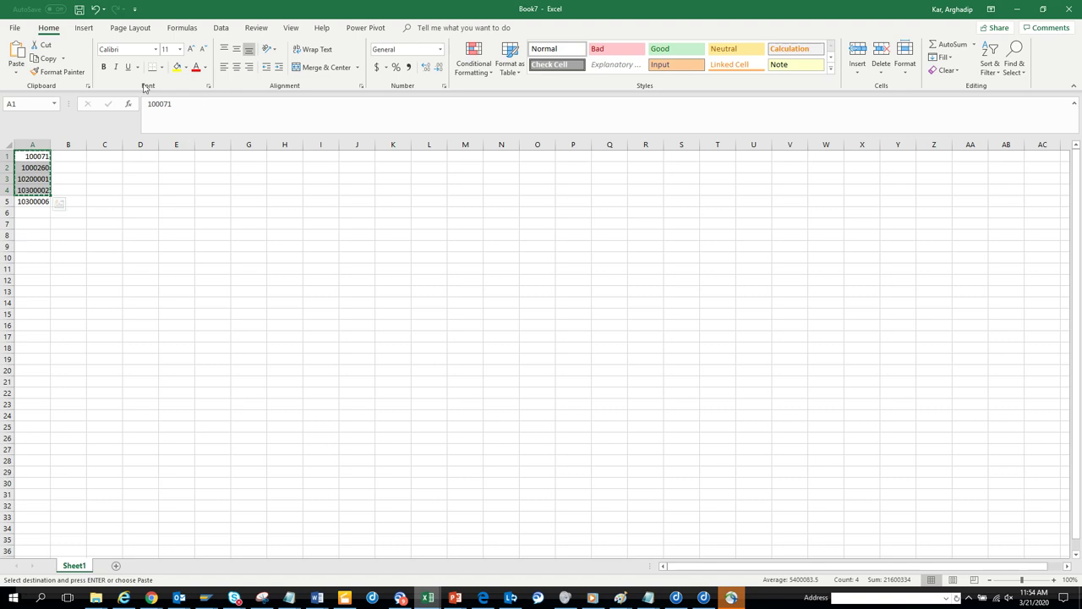
pyautogui.click(42, 168)
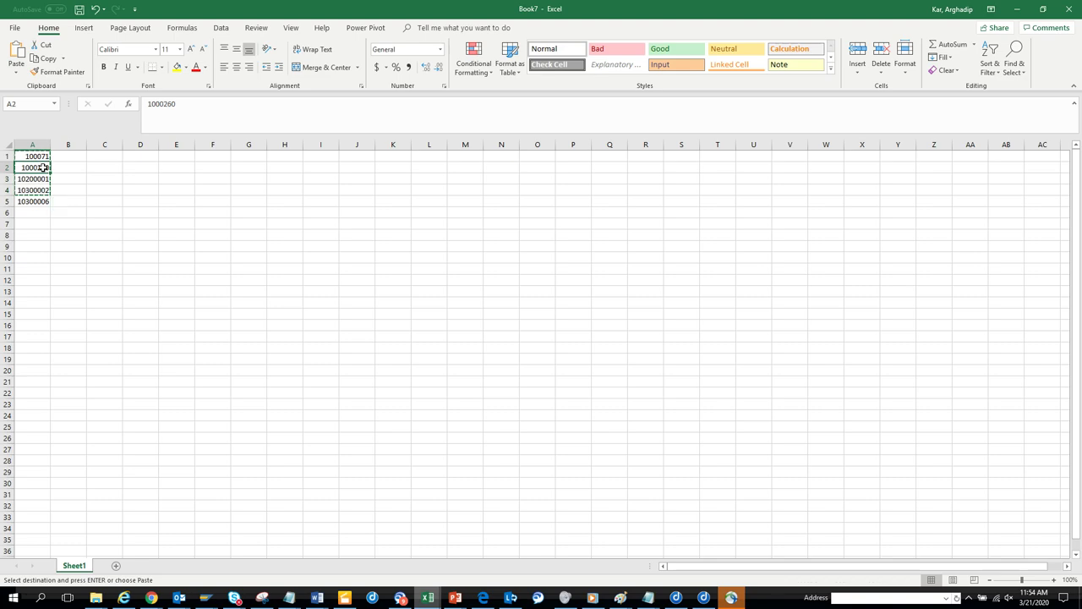
pyautogui.hotkey('alt', 'Tab')
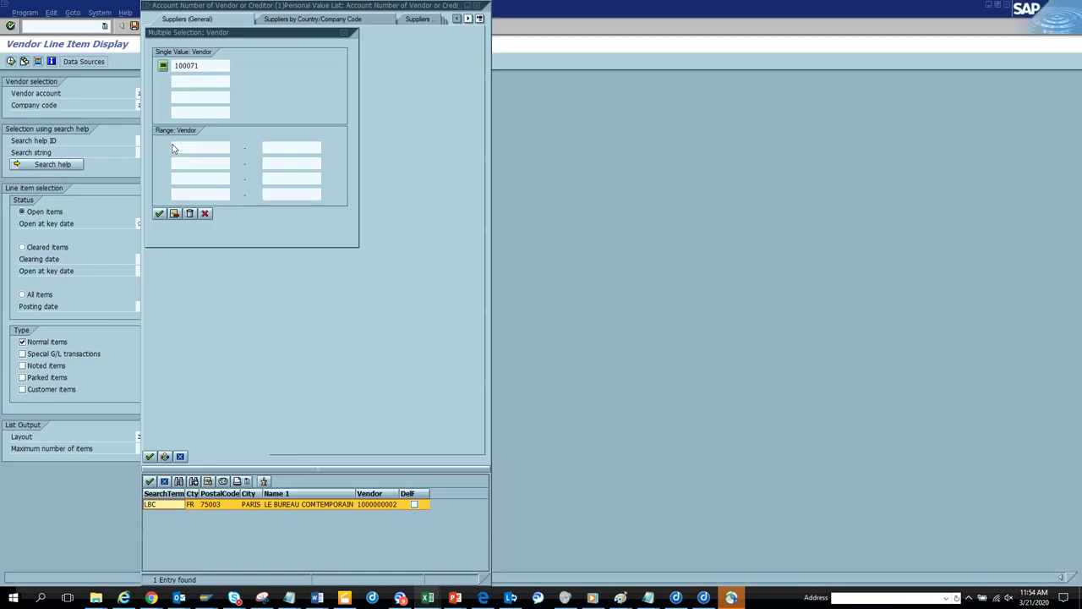
pyautogui.click(209, 82)
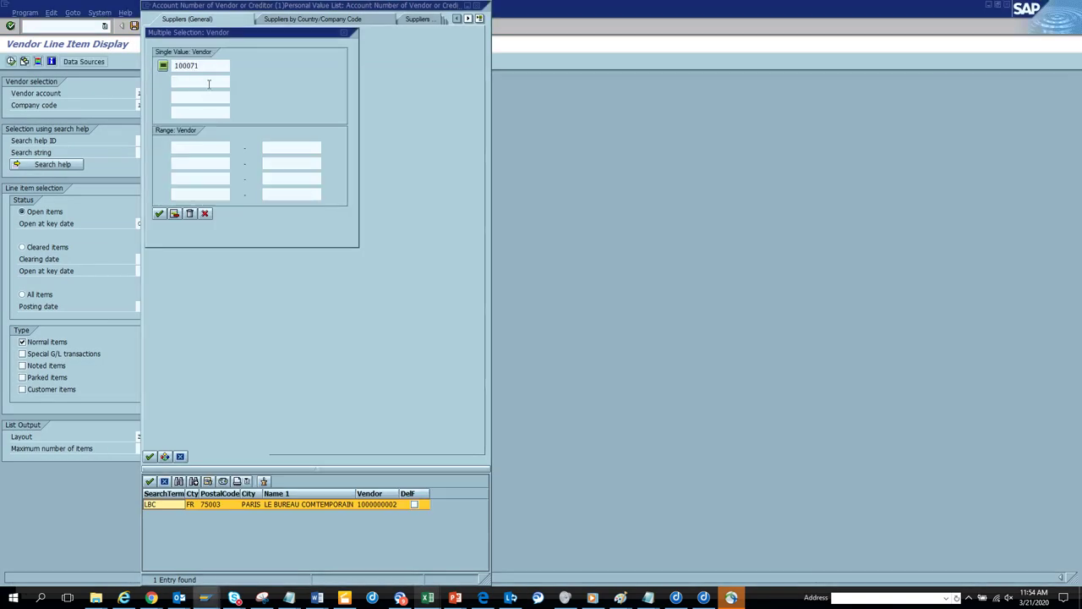
pyautogui.hotkey('ctrl', 'v')
# Step: Copy the vendor number from Excel cell A3 into the third single value of the Vendor multiple selection in SAP
pyautogui.click(207, 96)
pyautogui.hotkey('alt', 'Tab')
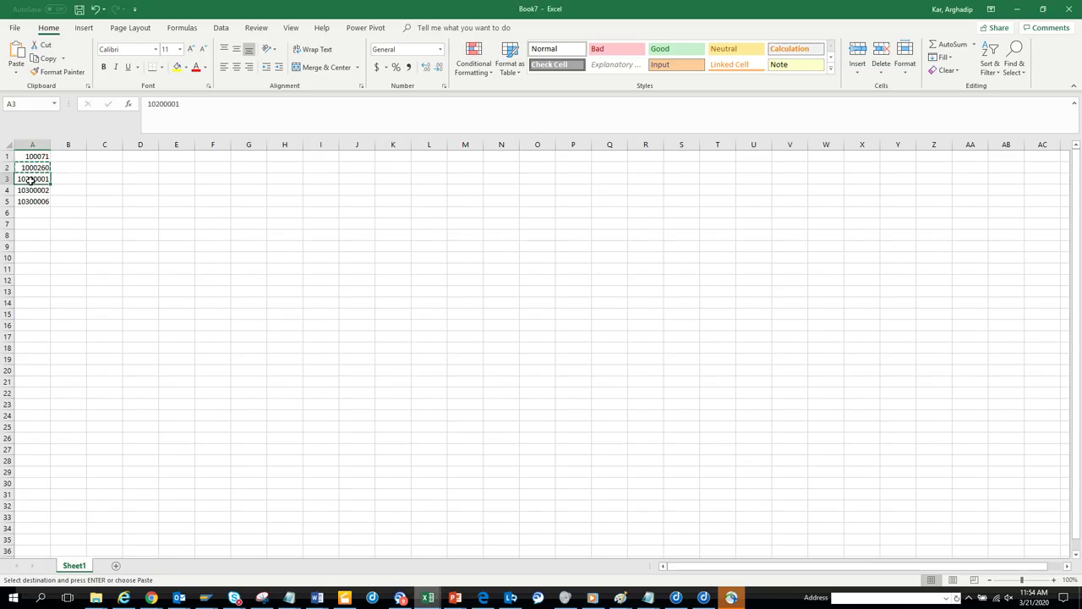
pyautogui.hotkey('ctrl', 'c')
pyautogui.hotkey('alt', 'Tab')
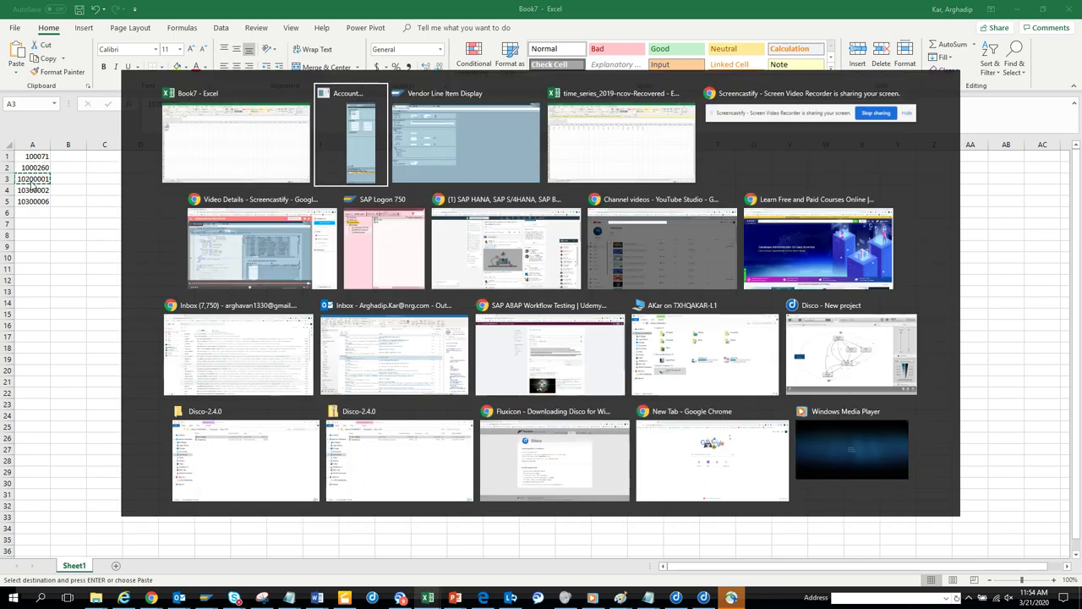
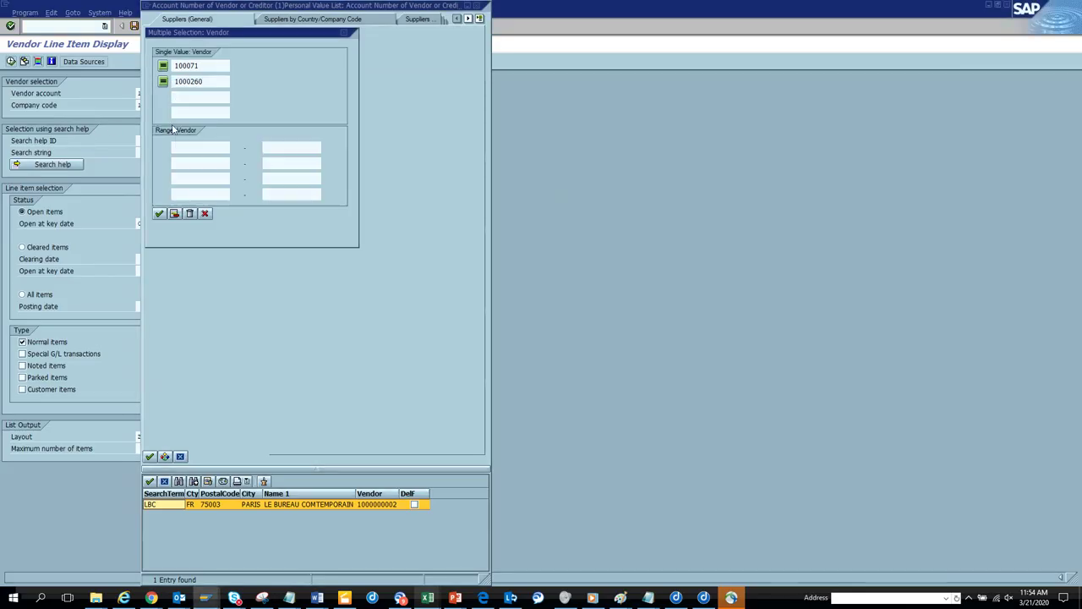
pyautogui.write('10200001')
# Step: Copy the vendor number from Excel cell A4 into the fourth single value of the Vendor multiple selection in SAP
pyautogui.hotkey('alt', 'Tab')
pyautogui.hotkey('alt', 'Tab')
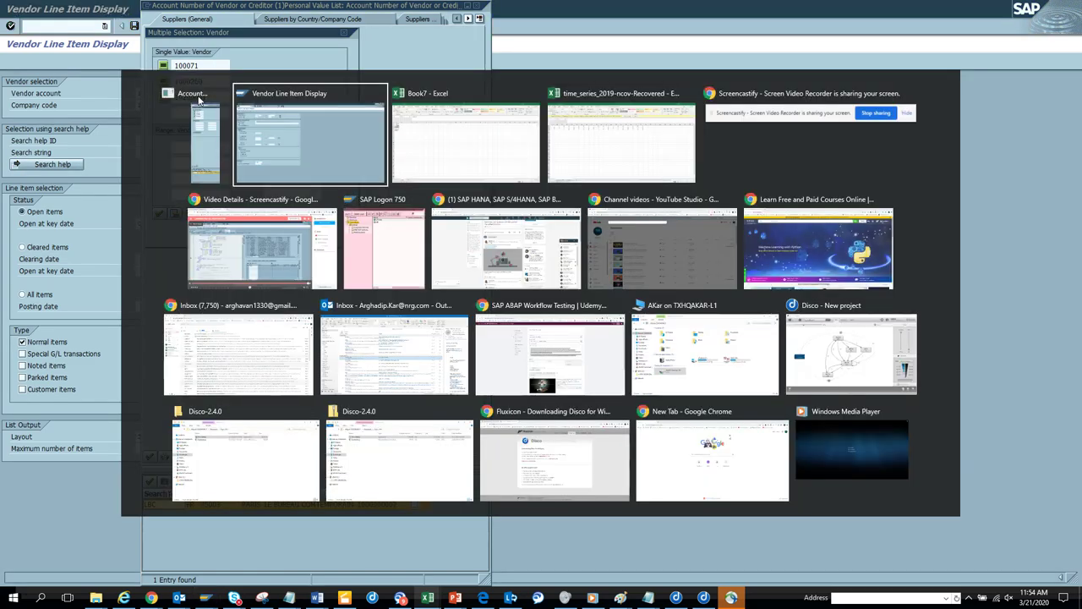
pyautogui.hotkey('alt', 'Tab')
pyautogui.click(34, 190)
pyautogui.hotkey('ctrl', 'c')
pyautogui.hotkey('alt', 'Tab')
pyautogui.click(195, 112)
pyautogui.hotkey('ctrl', 'v')
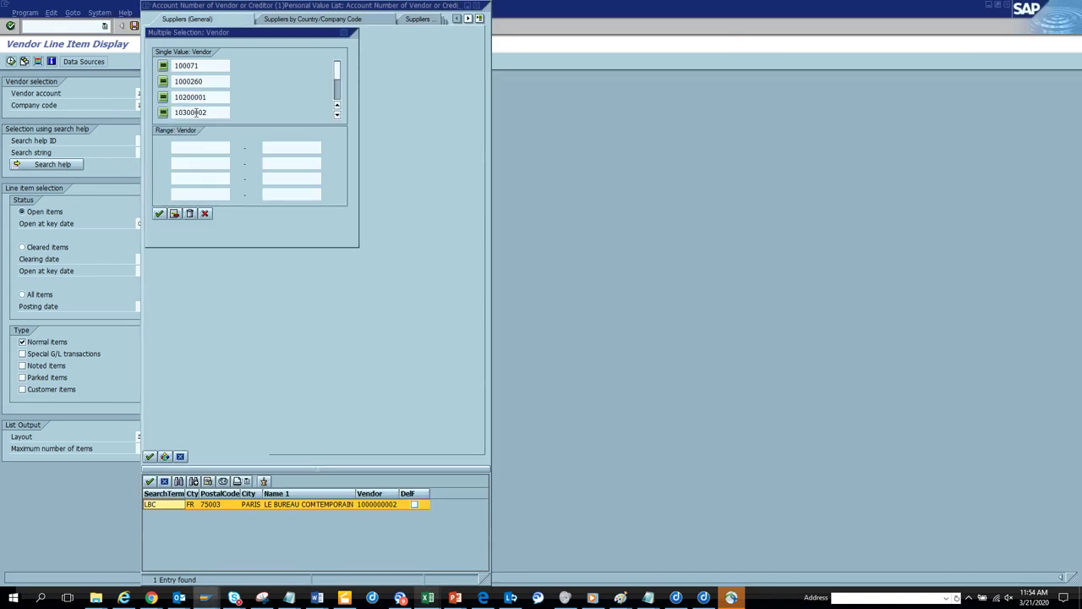
# Step: Copy the vendor number from Excel cell A5 into a fifth single value of the Vendor multiple selection in SAP
pyautogui.click(336, 115)
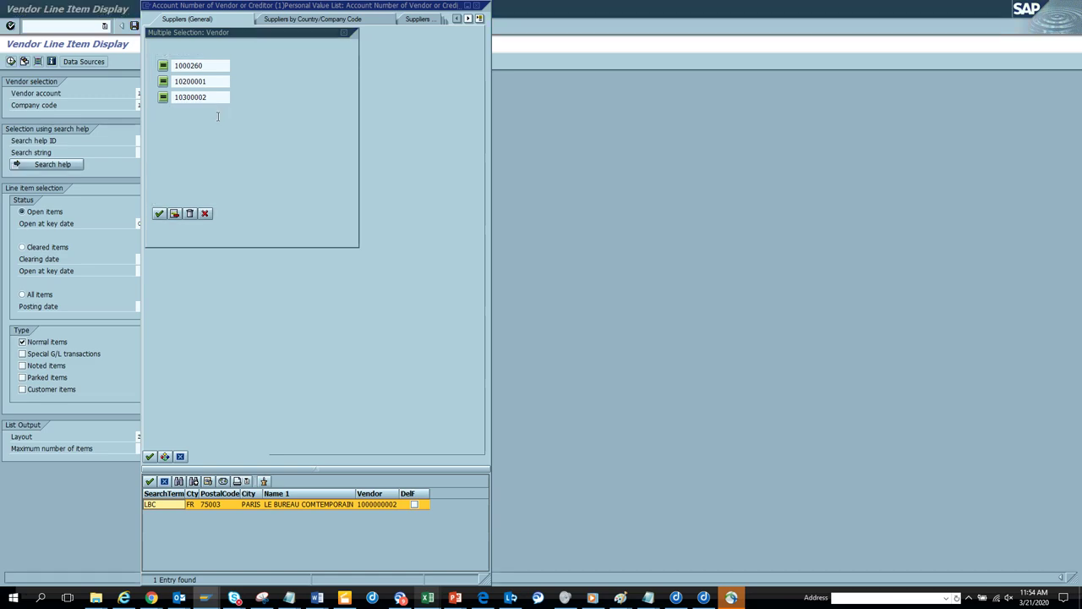
pyautogui.hotkey('alt', 'Tab')
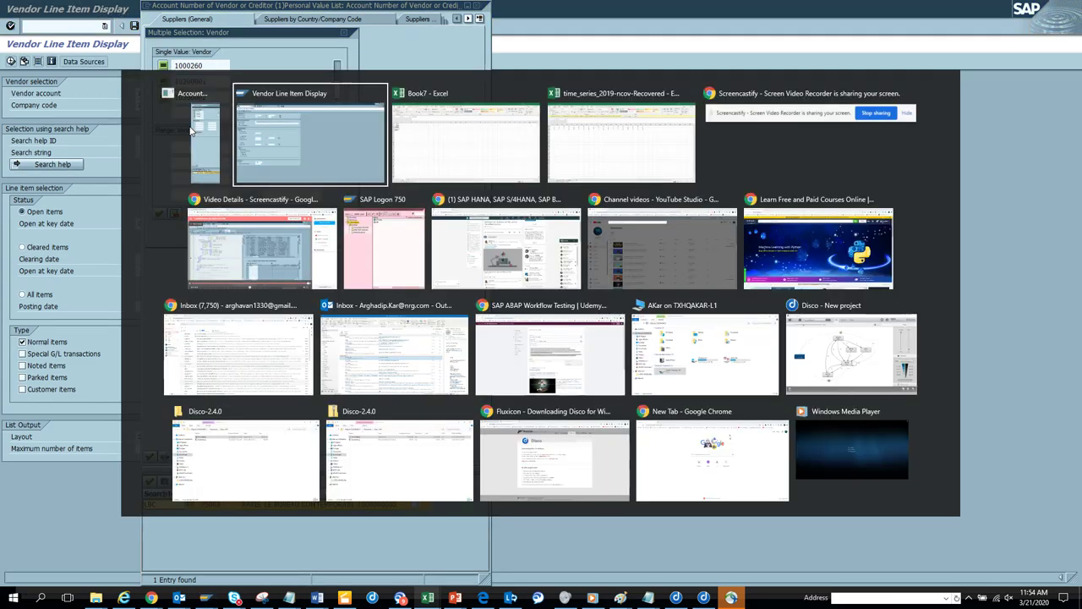
pyautogui.click(38, 201)
pyautogui.hotkey('ctrl', 'c')
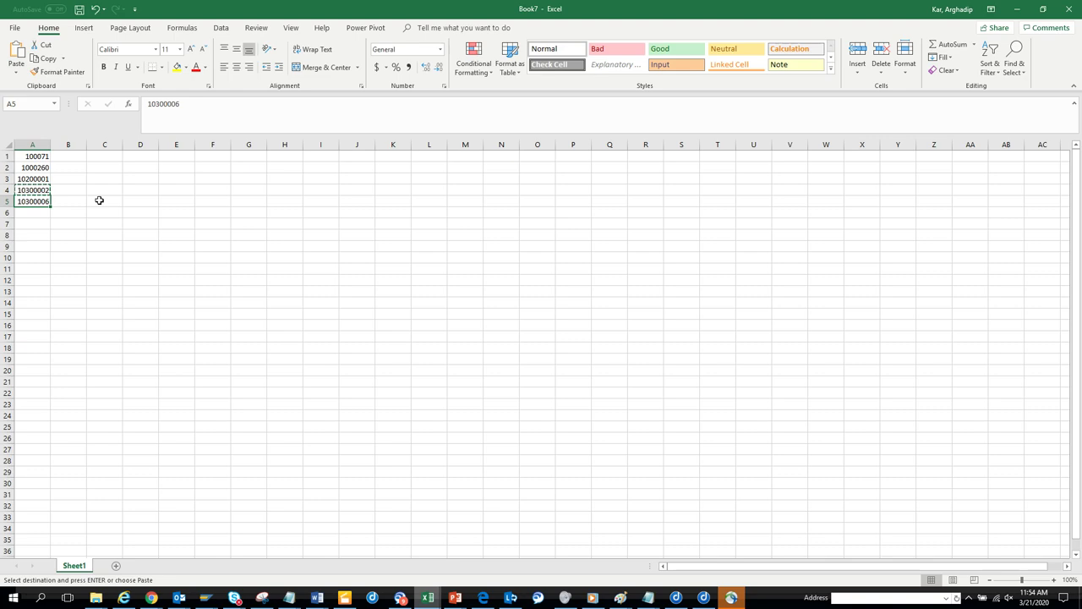
pyautogui.hotkey('alt', 'Tab')
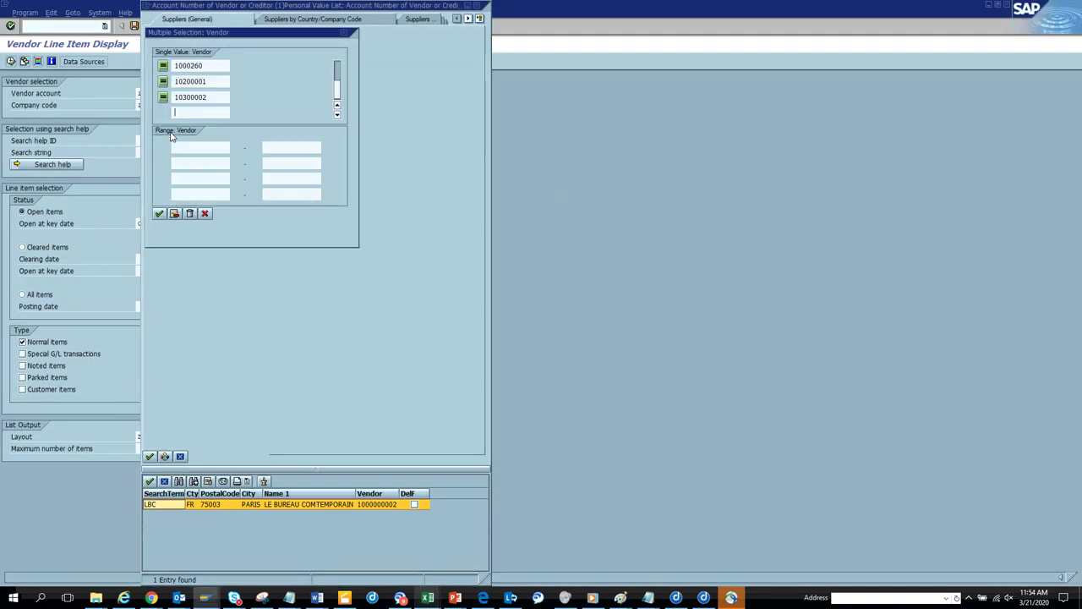
pyautogui.hotkey('ctrl', 'v')
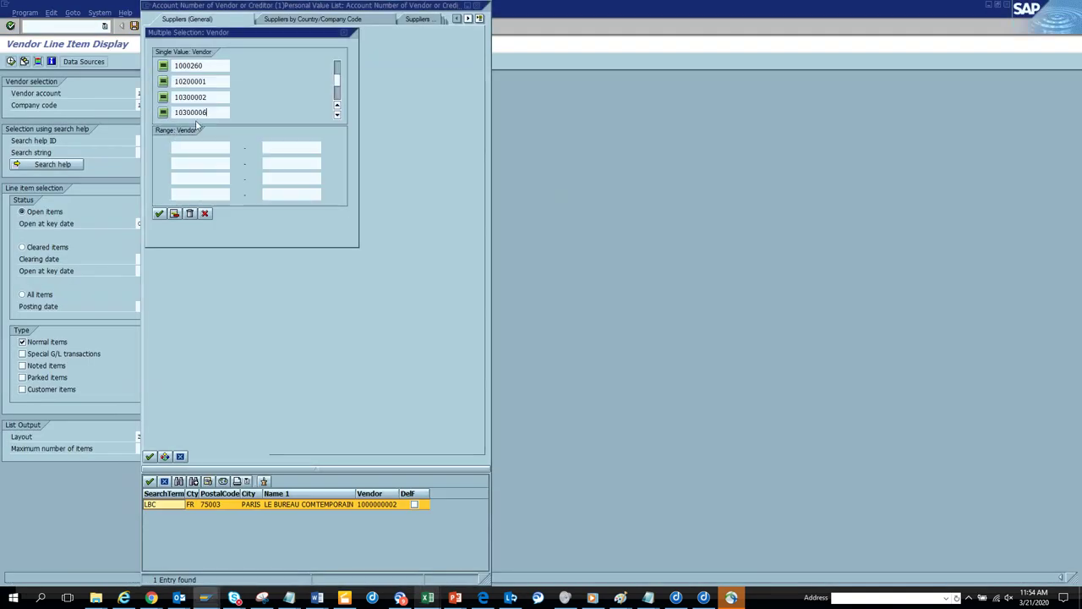
# Step: Run the supplier search with the entered vendors, add each hit to the personal value list, and close the search help
pyautogui.click(159, 214)
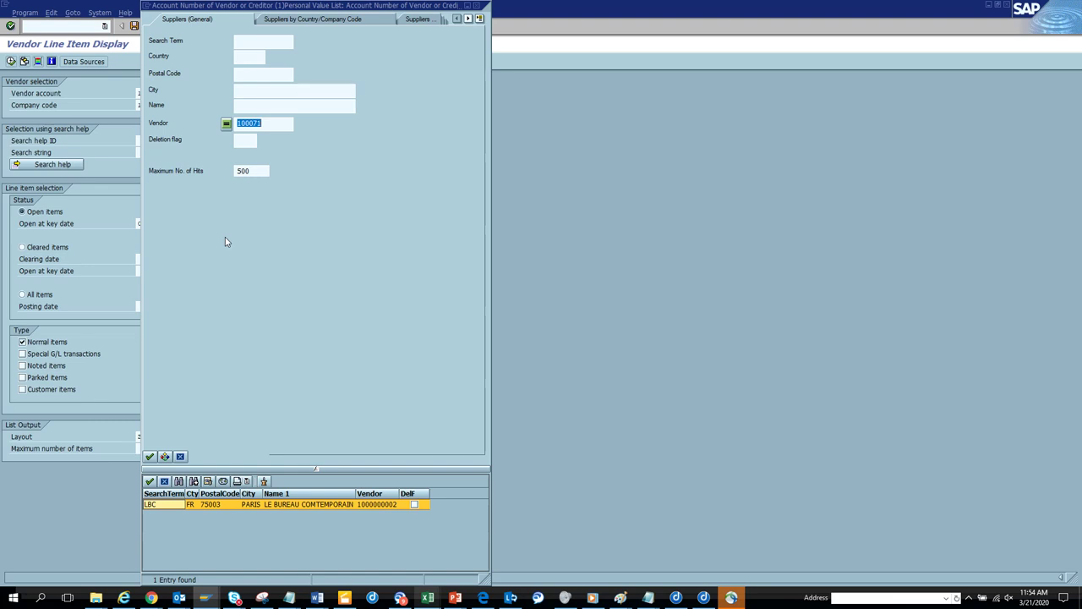
pyautogui.click(149, 458)
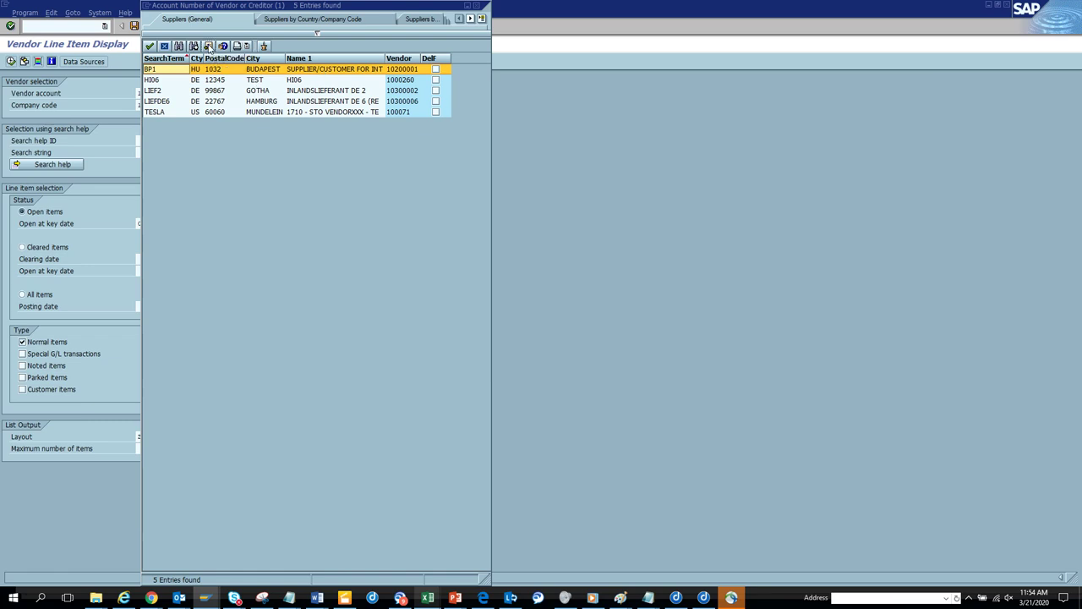
pyautogui.press('Down')
pyautogui.press('Down')
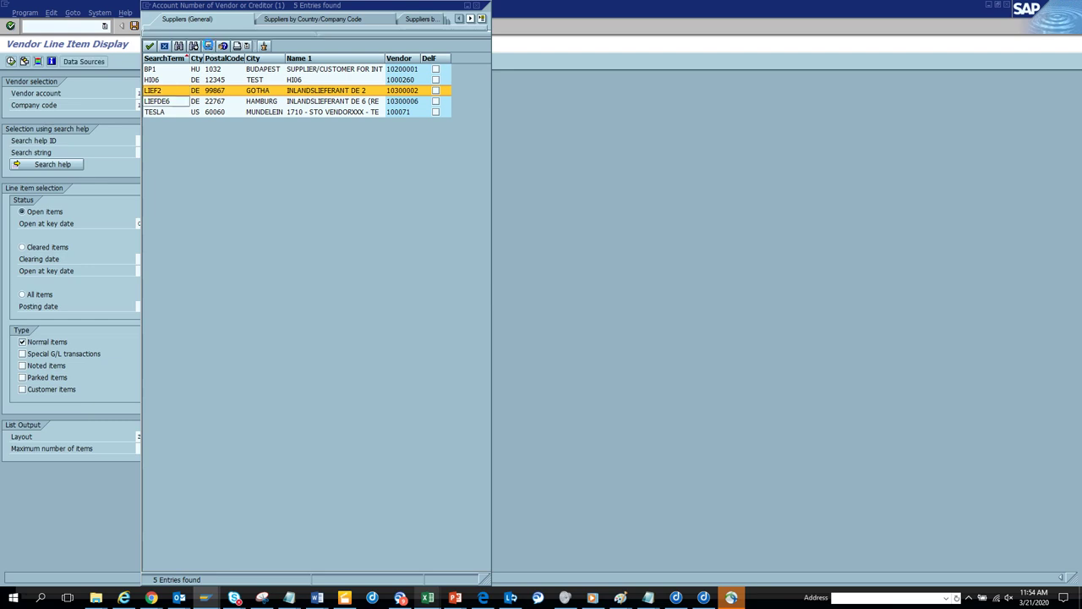
pyautogui.press('Down')
pyautogui.press('Down')
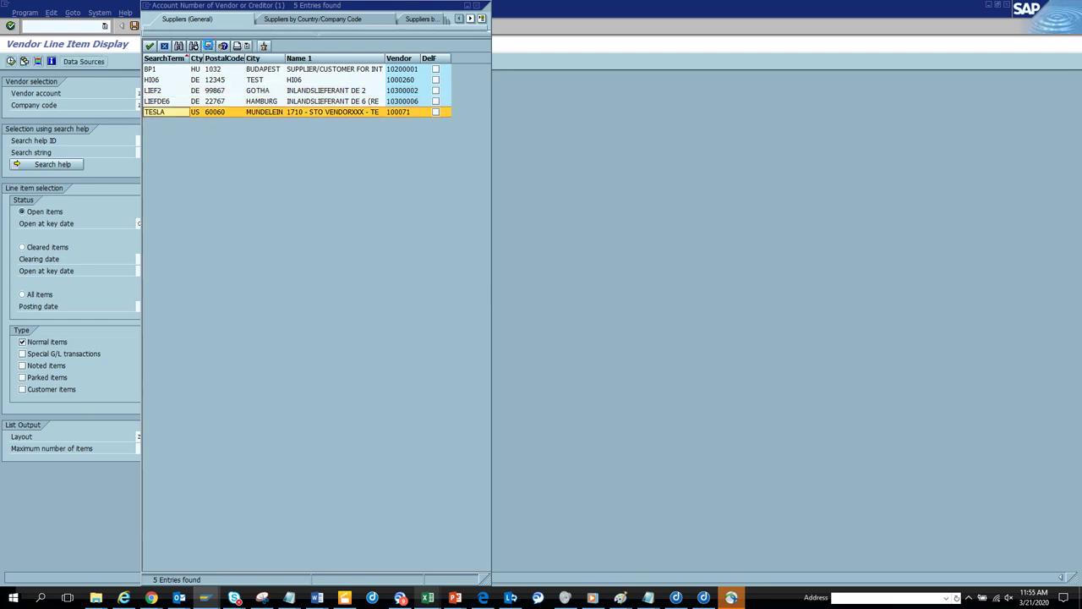
pyautogui.click(479, 6)
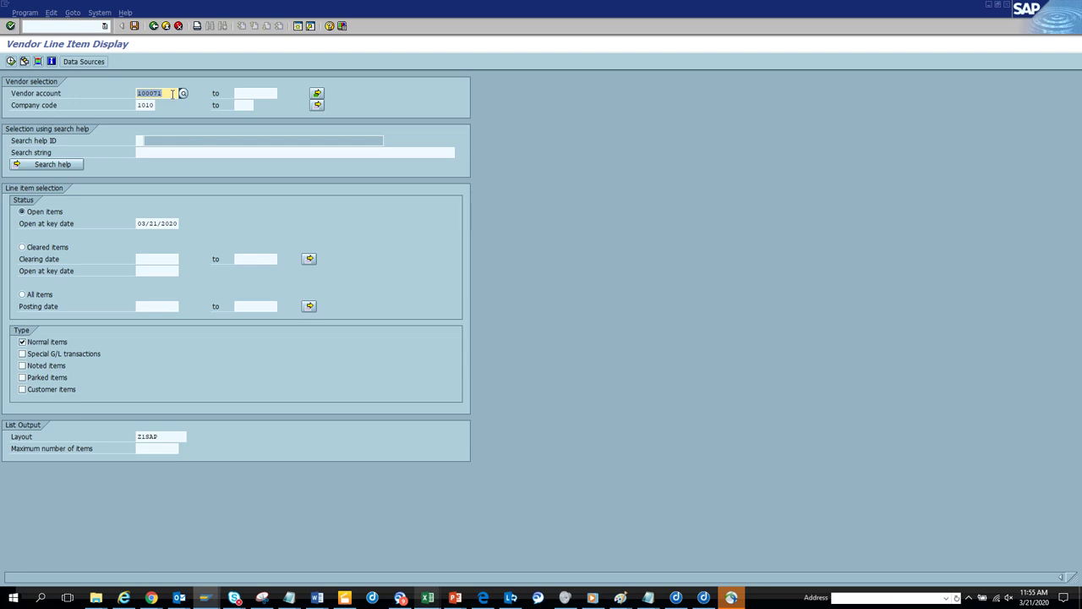
# Step: Pick the TESLA supplier for Vendor account from the personal value list and run the vendor line item display
pyautogui.click(183, 93)
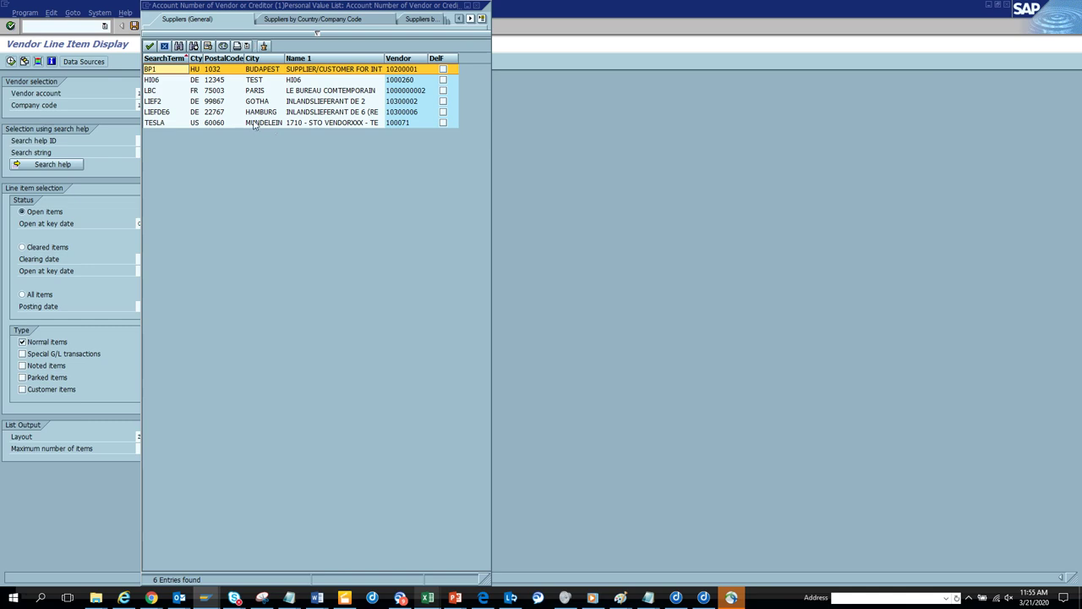
pyautogui.click(254, 123)
pyautogui.doubleClick(254, 123)
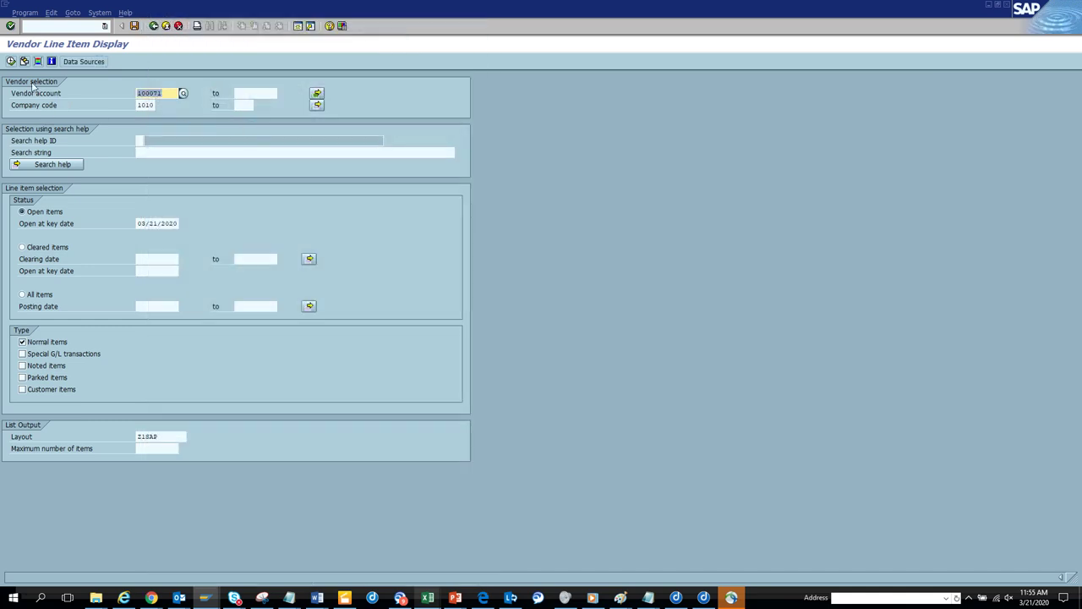
pyautogui.click(11, 61)
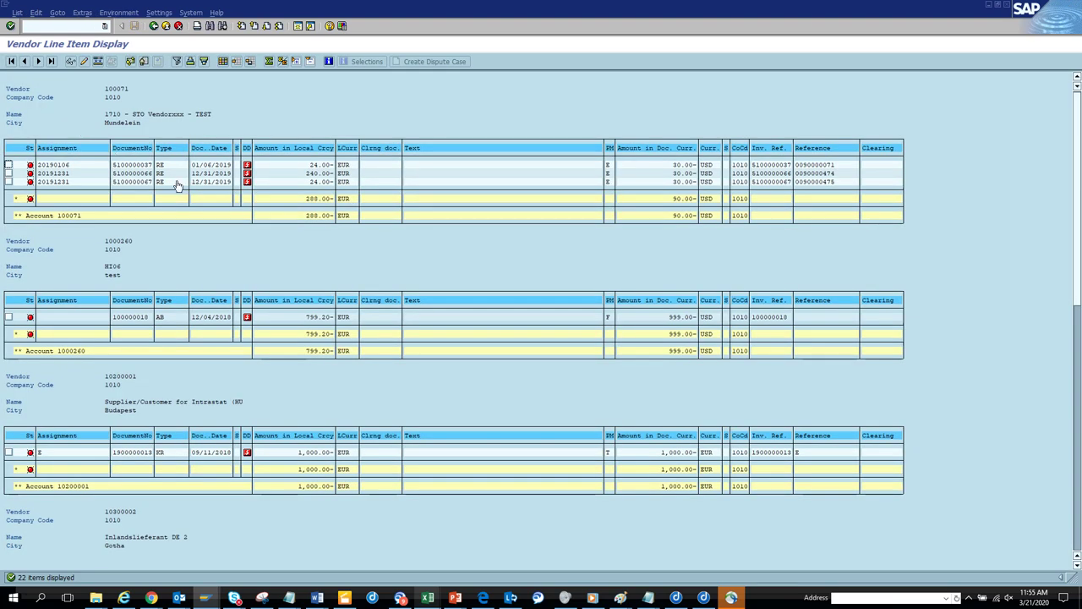
# Step: Go back to SAP Easy Access and restart transaction fbl1n
pyautogui.click(153, 26)
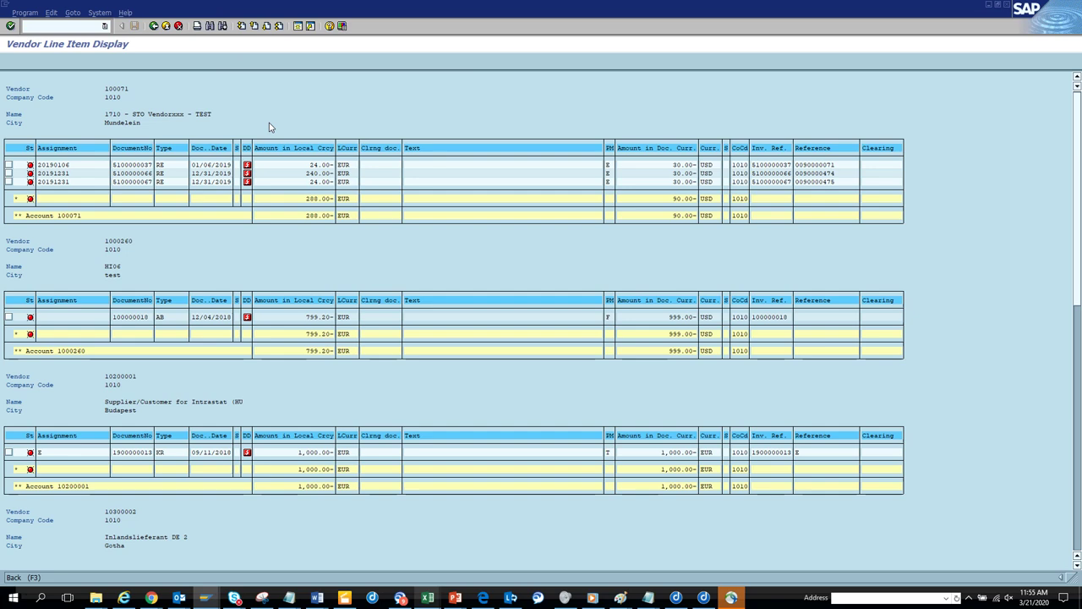
pyautogui.click(155, 29)
pyautogui.click(155, 29)
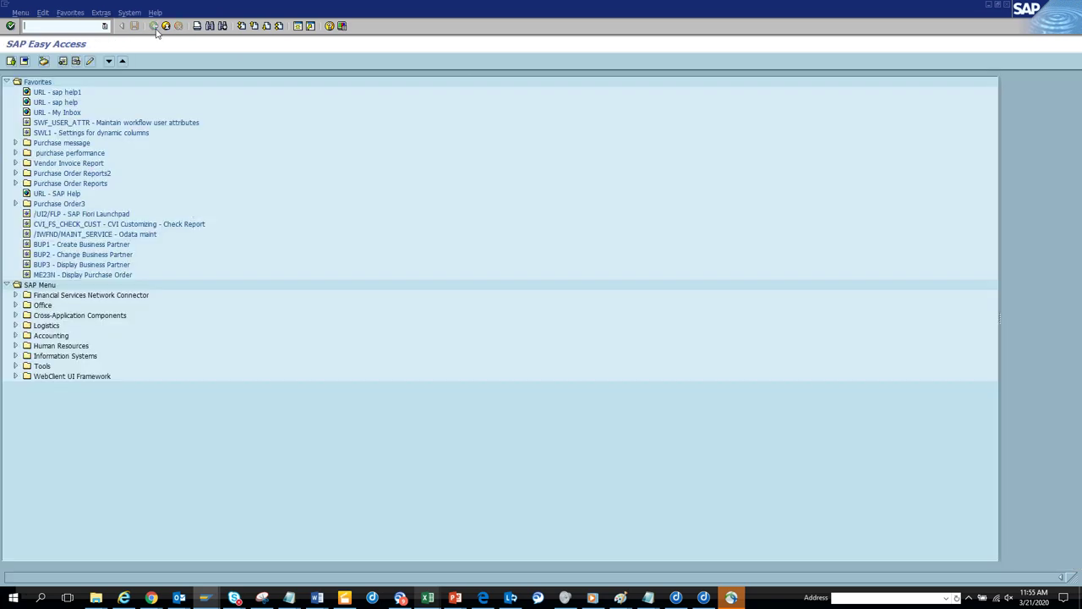
pyautogui.click(59, 25)
pyautogui.write('fbl1n')
pyautogui.press('Return')
# Step: Pick supplier LIEF2 for Vendor account from the personal value list, replace it with LIEFDE6, and run the line item display
pyautogui.click(183, 93)
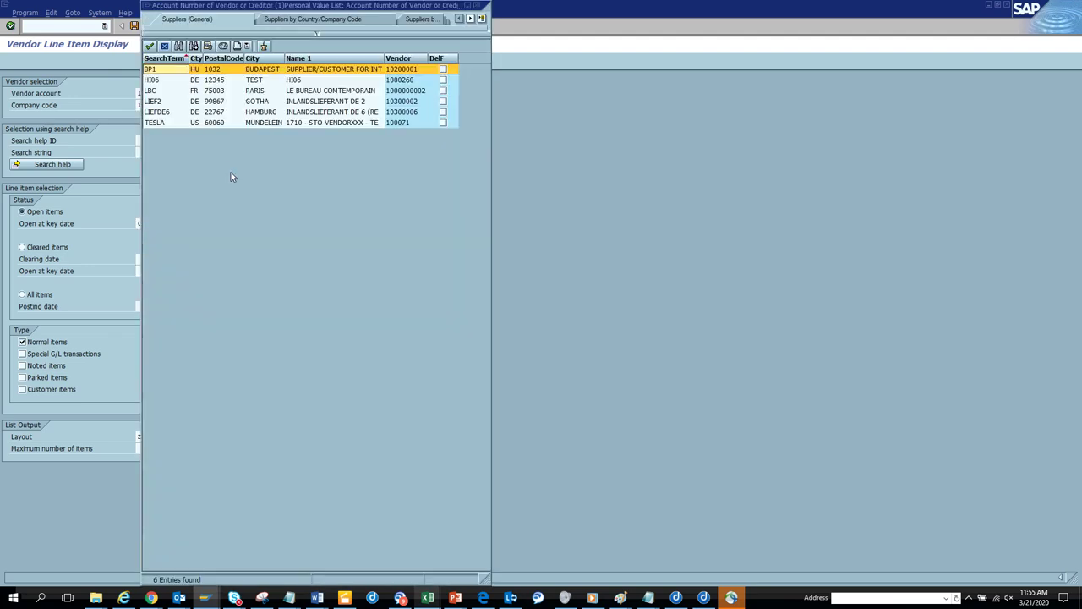
pyautogui.doubleClick(270, 104)
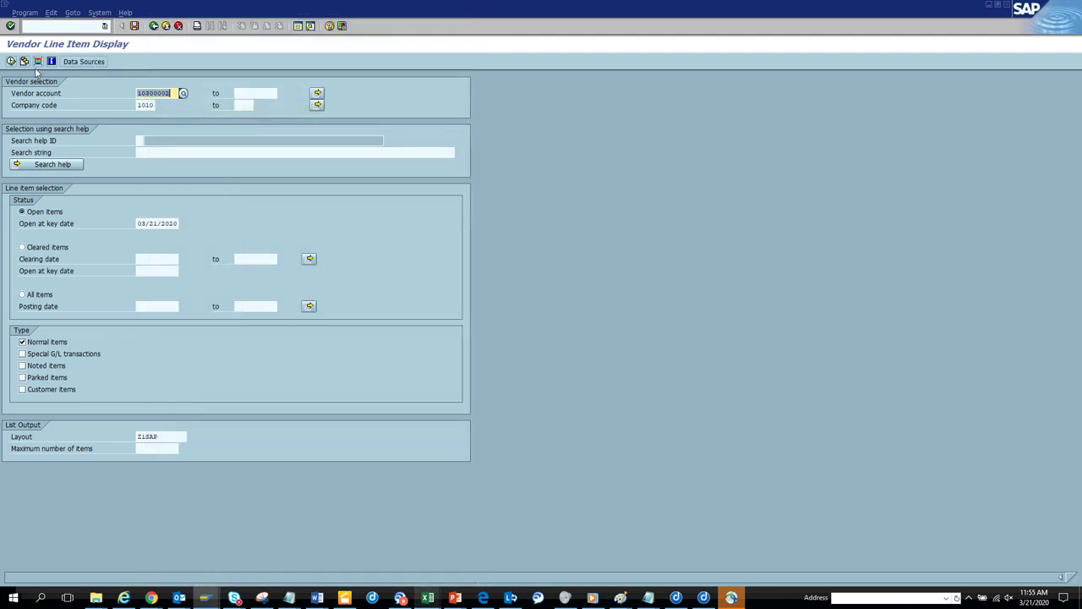
pyautogui.click(183, 94)
pyautogui.press('F4')
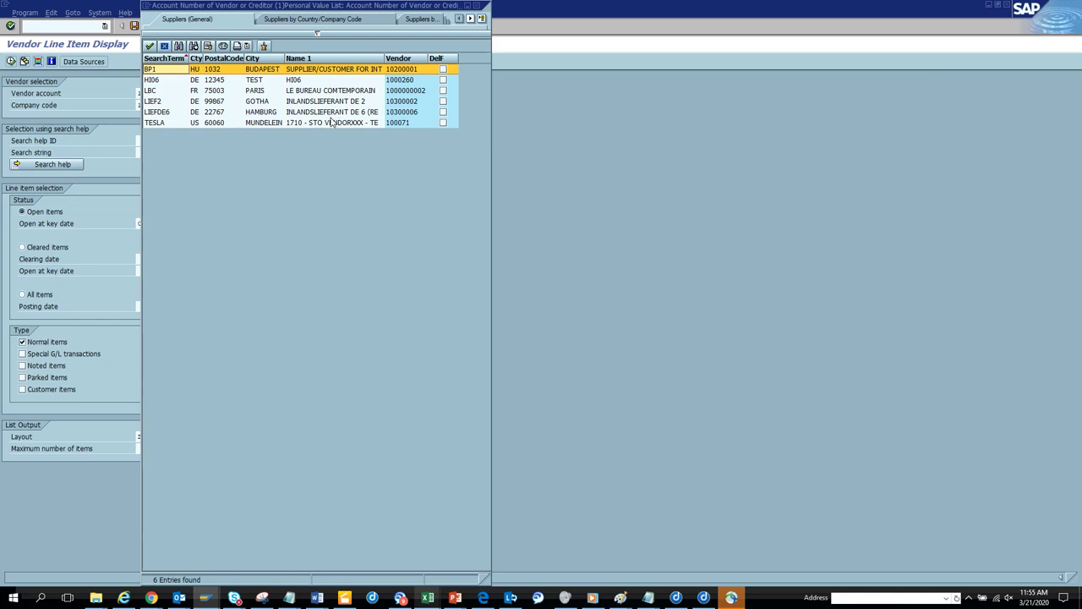
pyautogui.doubleClick(334, 112)
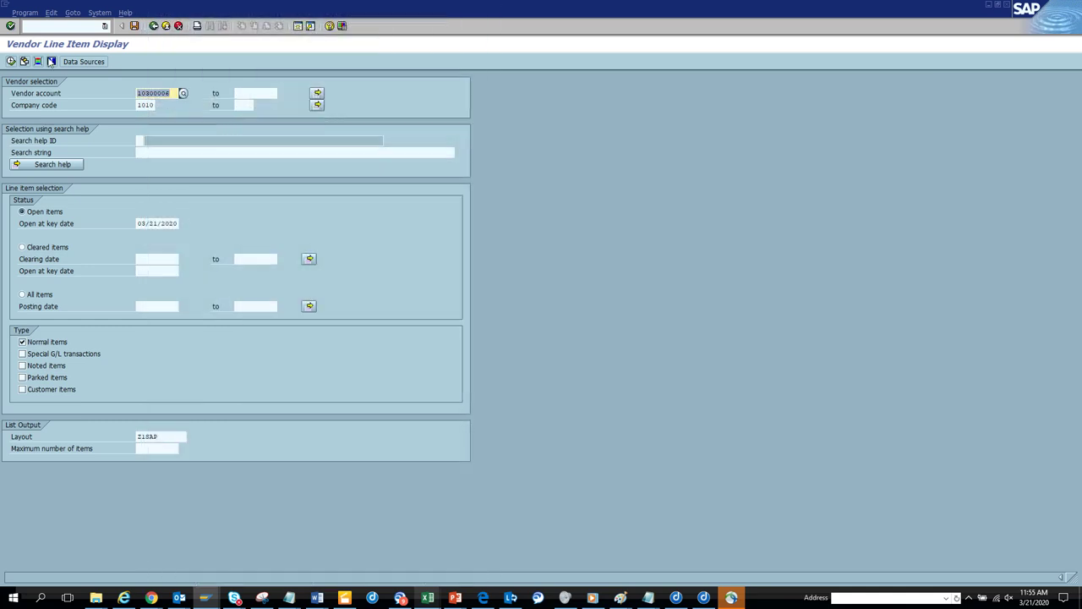
pyautogui.click(10, 62)
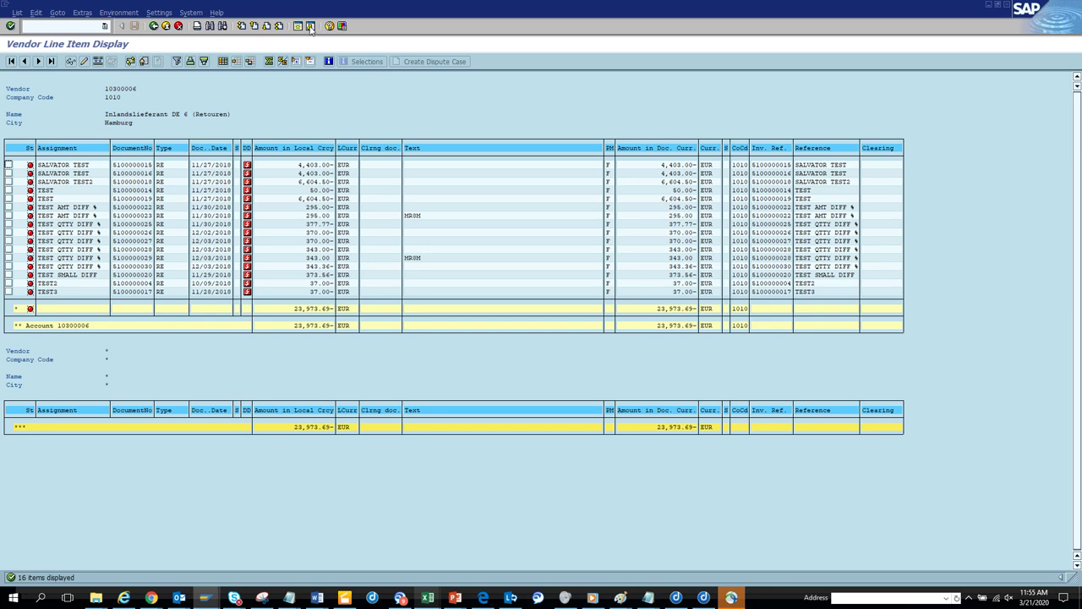
# Step: Leave the vendor line item display and open the purchase order display transaction
pyautogui.click(153, 25)
pyautogui.click(37, 25)
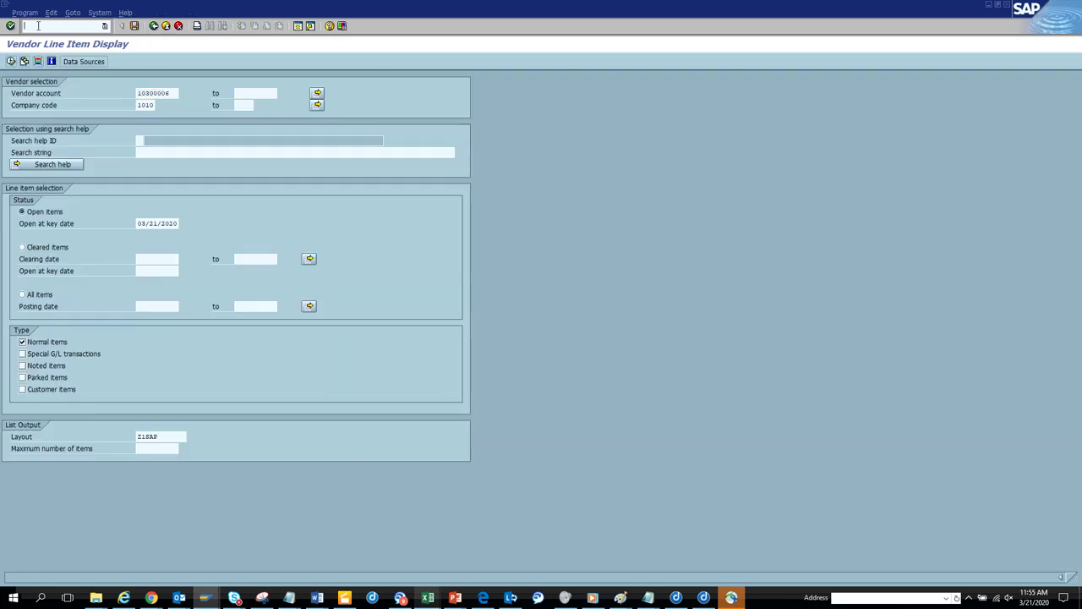
pyautogui.write('/n')
pyautogui.write('fbl5n')
pyautogui.press('Return')
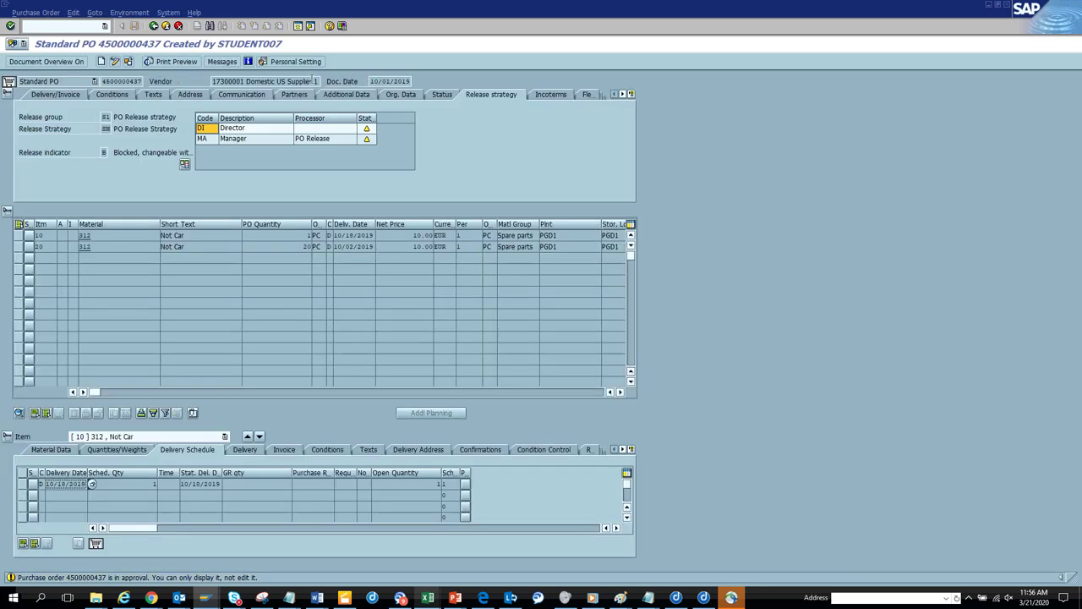
# Step: View the personal value list in the purchase order's vendor search help and close it
pyautogui.press('F4')
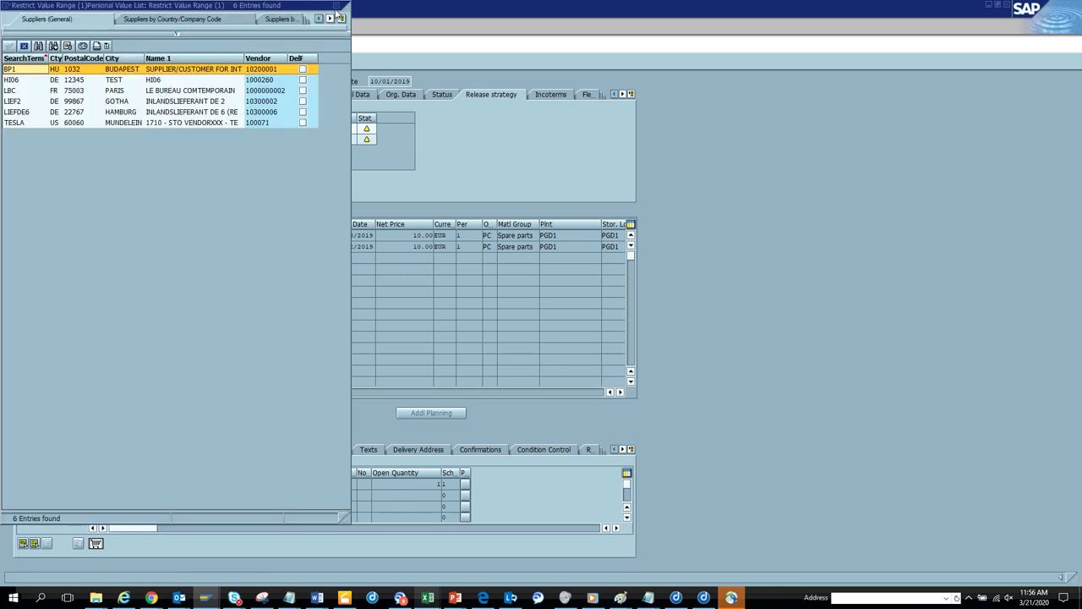
pyautogui.click(336, 5)
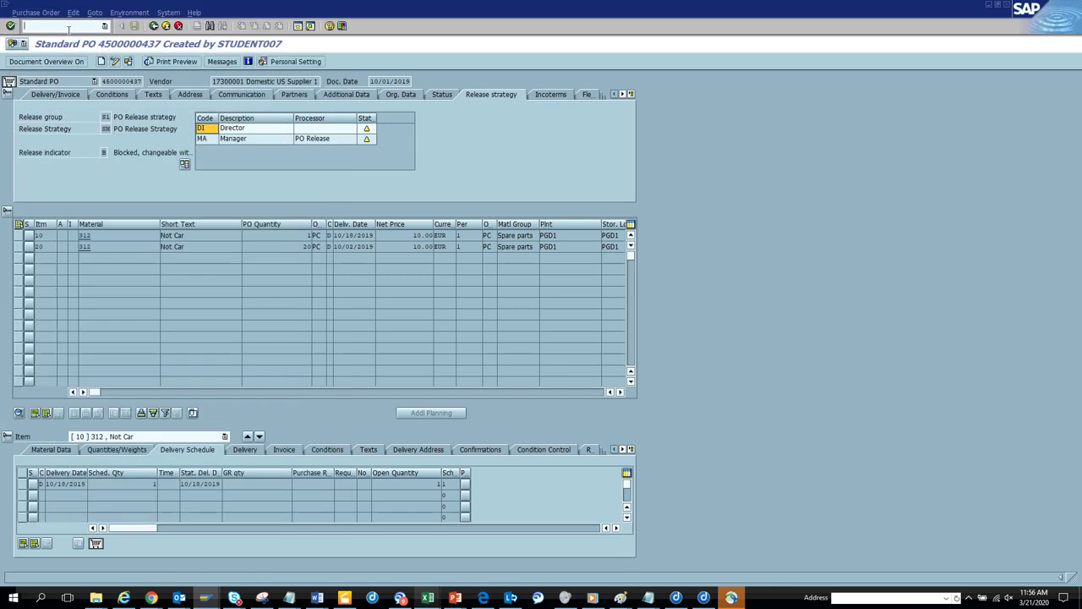
# Step: Open the supplier display transaction, view the personal value list in the Vendor search help, and close it
pyautogui.write('/n')
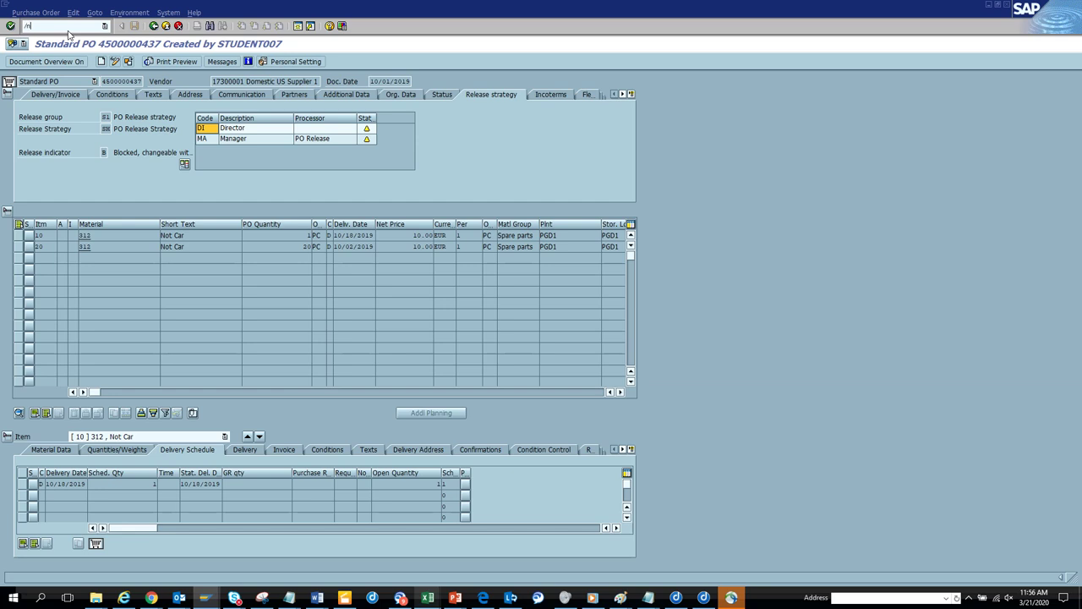
pyautogui.write('me28')
pyautogui.press('Return')
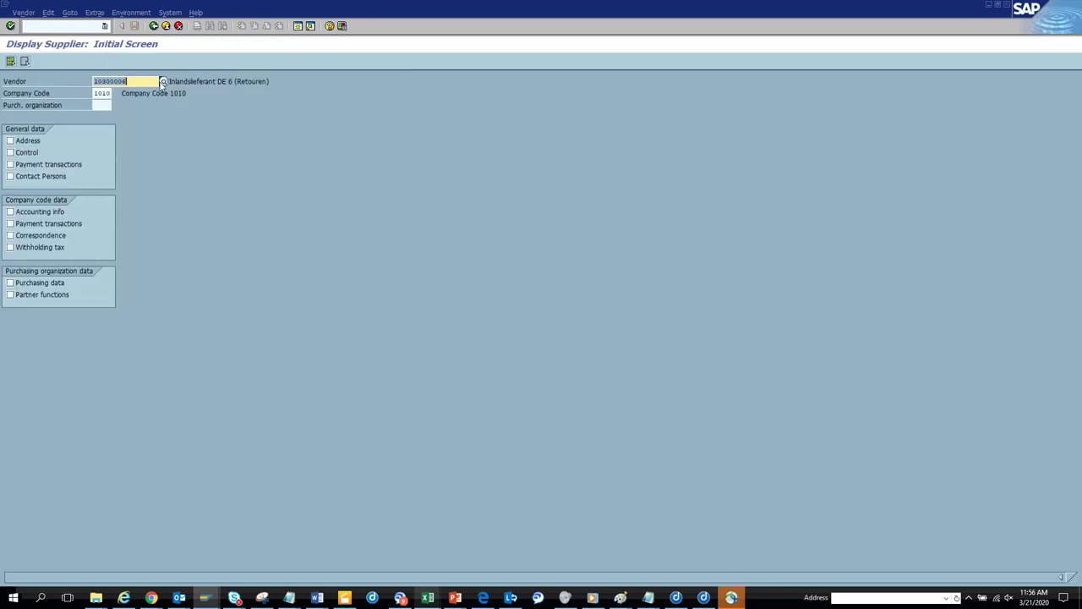
pyautogui.click(160, 82)
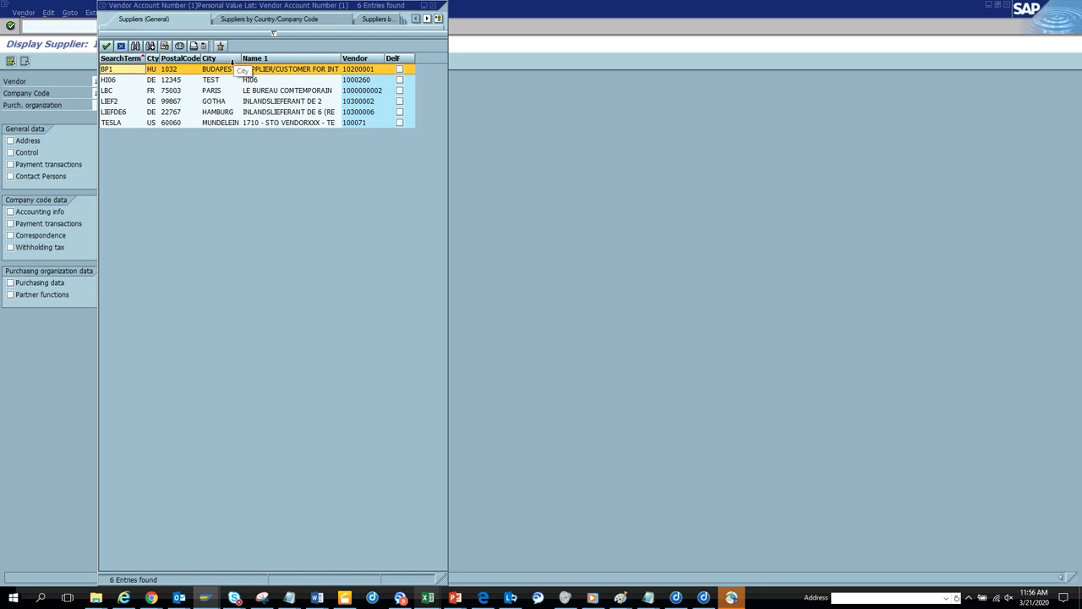
pyautogui.click(123, 47)
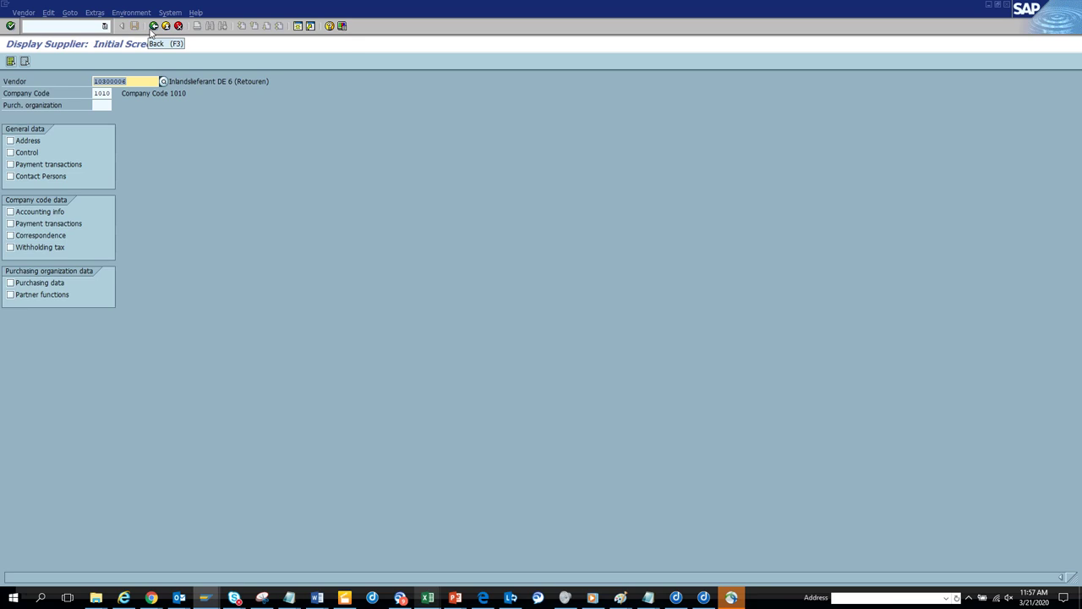
# Step: Leave the supplier display and open the user display transaction su01d
pyautogui.click(152, 26)
pyautogui.write('su01d')
pyautogui.press('Return')
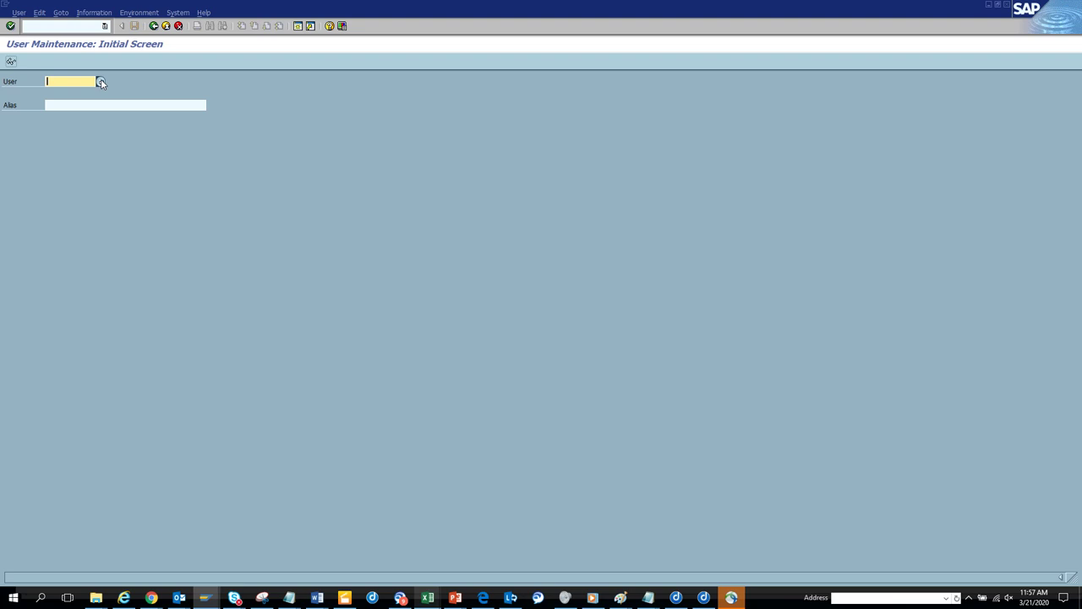
# Step: Search the User value help for student013, add the matching entry to the personal value list, and close the help
pyautogui.click(100, 81)
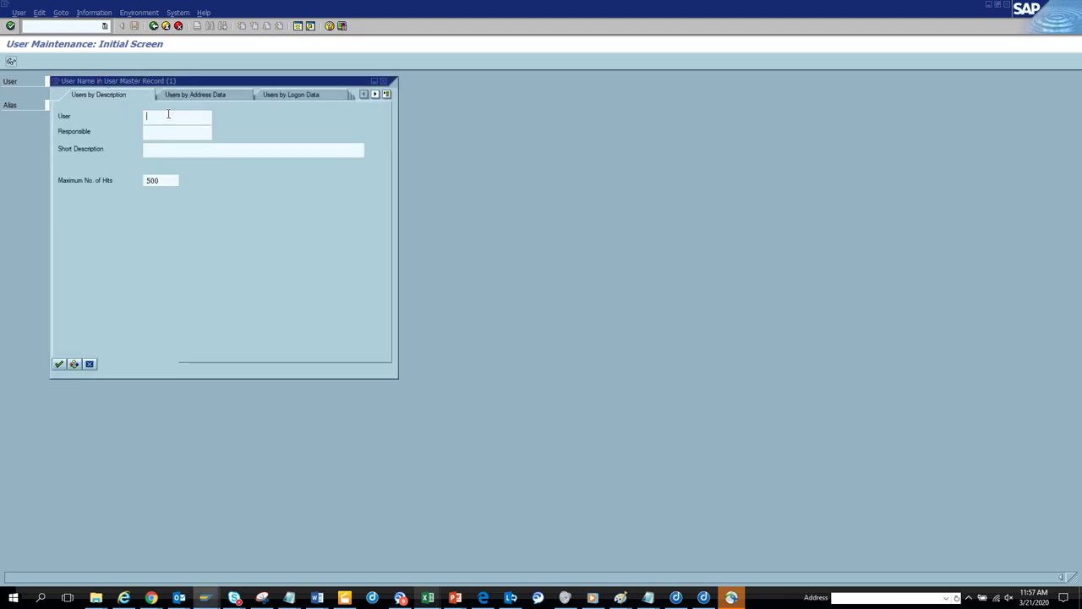
pyautogui.write('stud')
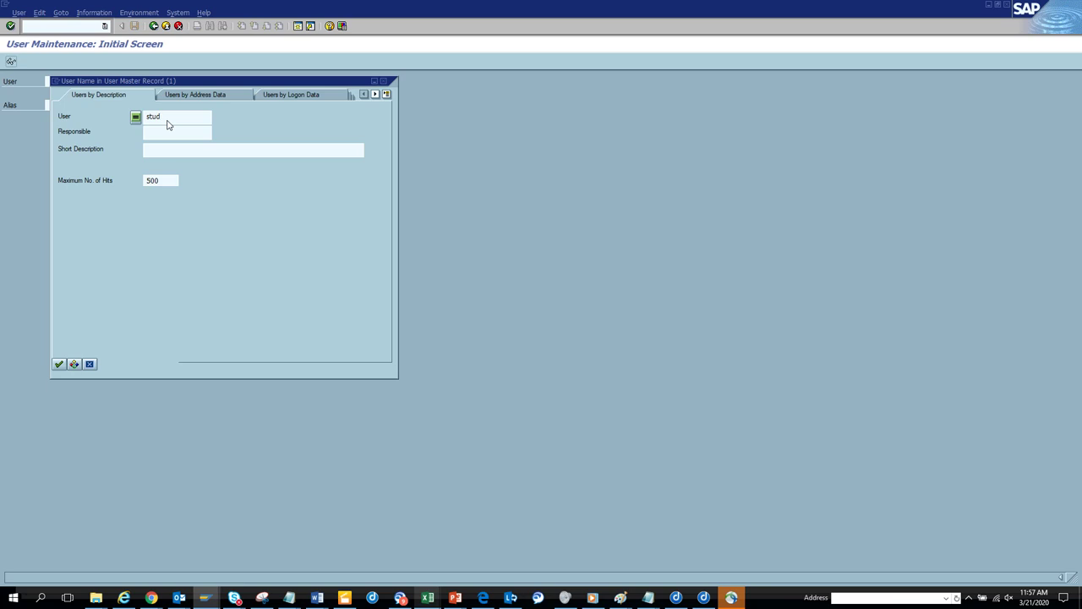
pyautogui.write('ent013')
pyautogui.press('Return')
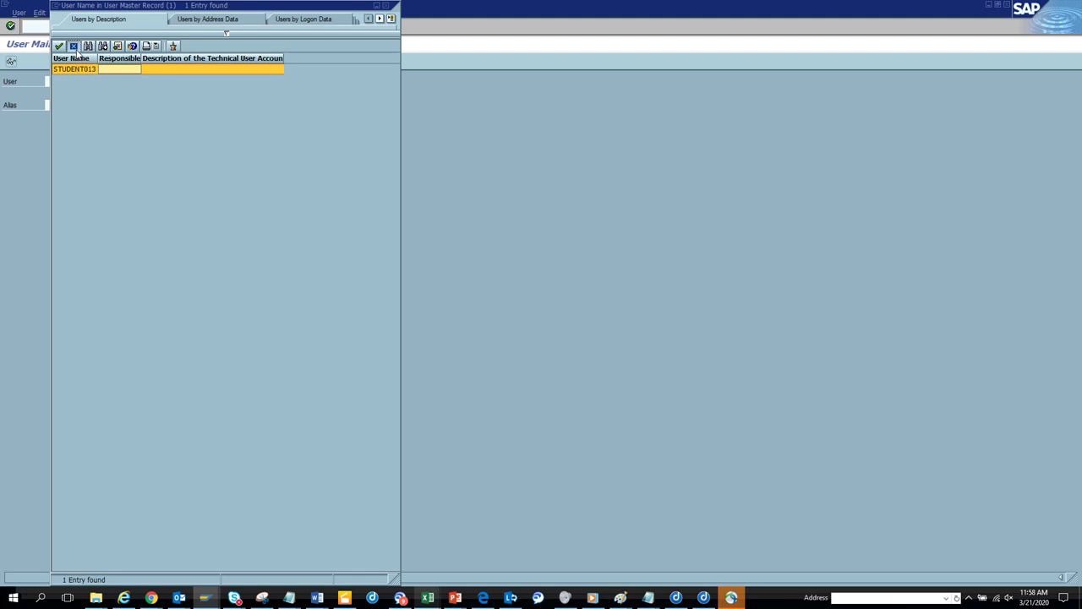
pyautogui.press('Escape')
# Step: Remove the student013 entry from the personal value list for User, reopen the value help to check it, and close it
pyautogui.click(99, 81)
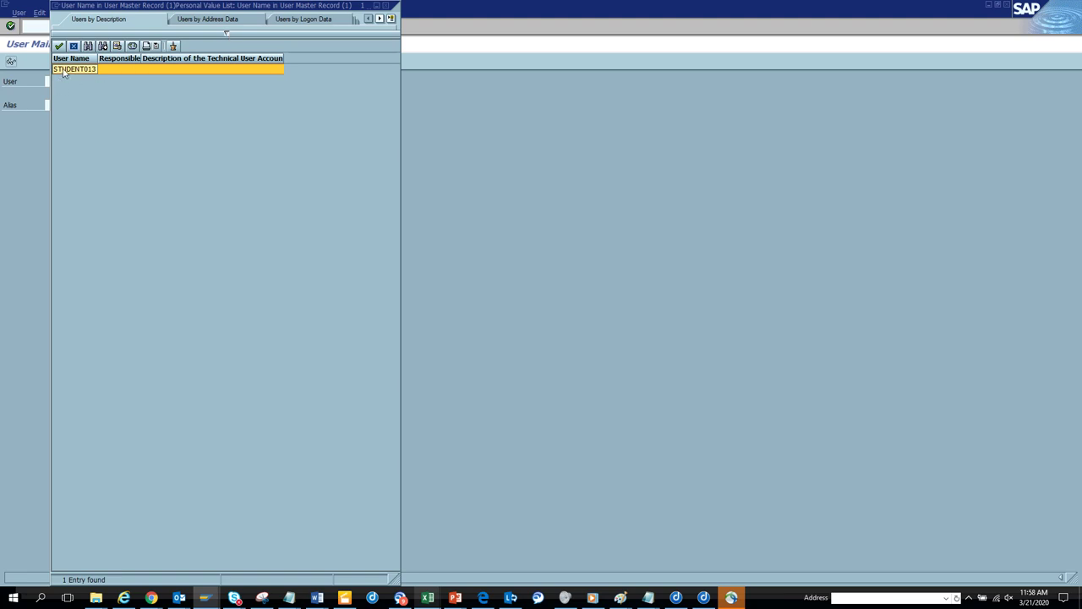
pyautogui.click(117, 46)
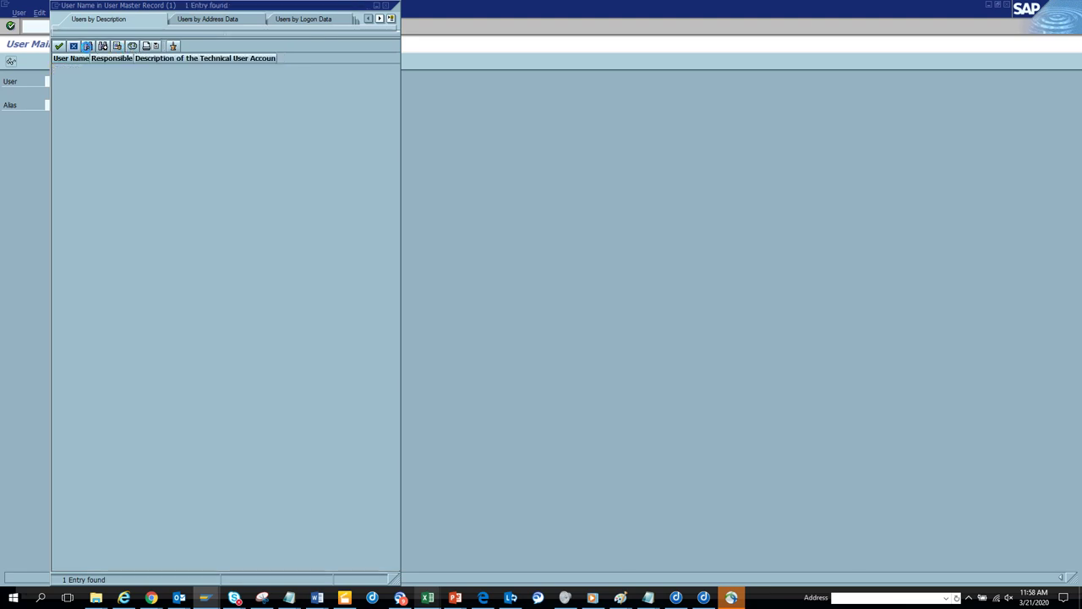
pyautogui.click(73, 46)
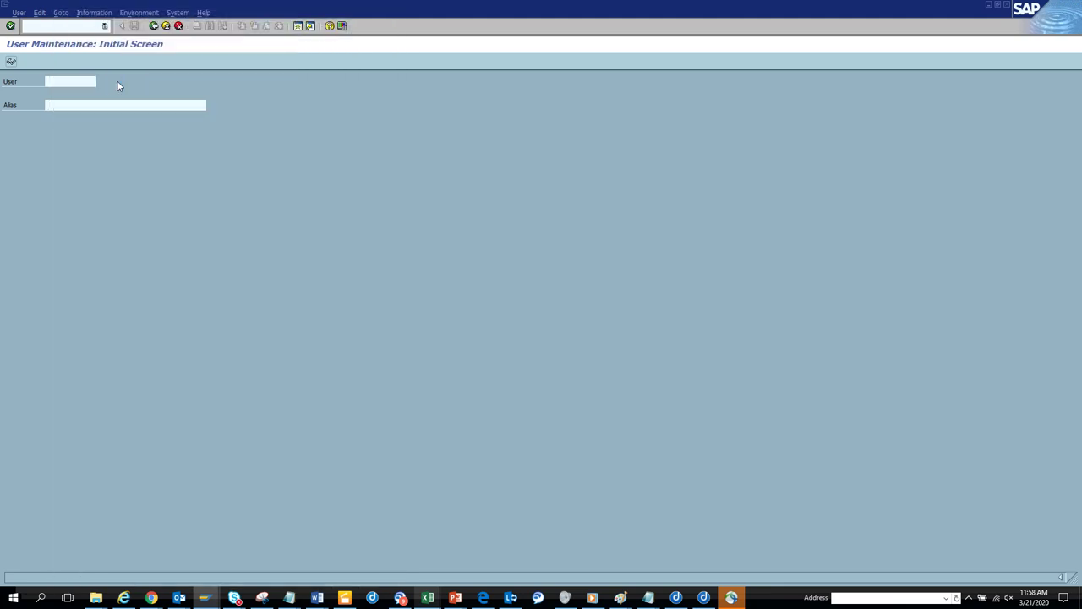
pyautogui.click(100, 82)
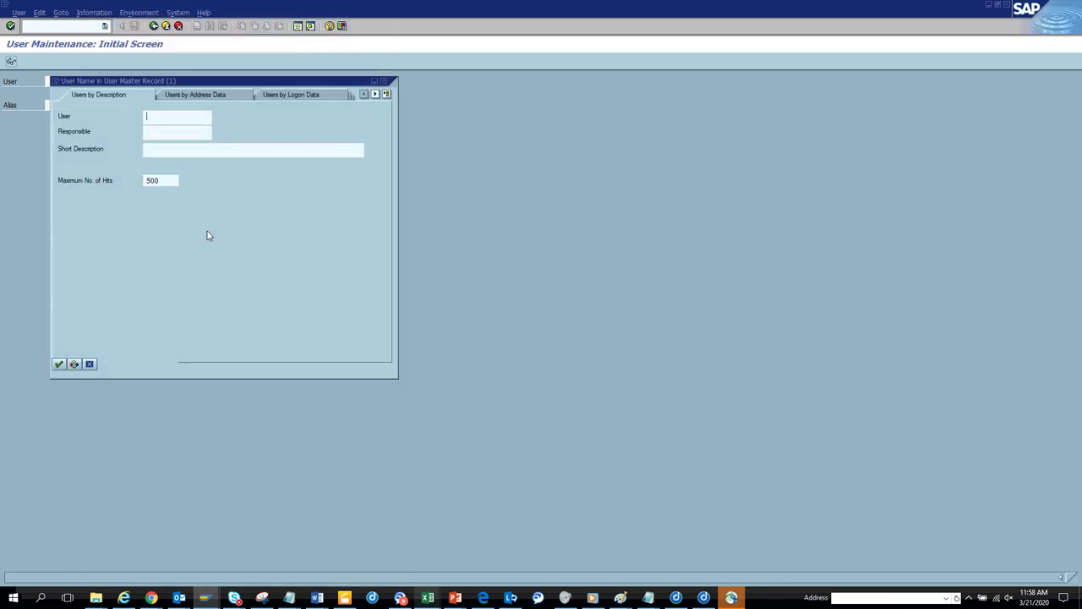
pyautogui.click(383, 81)
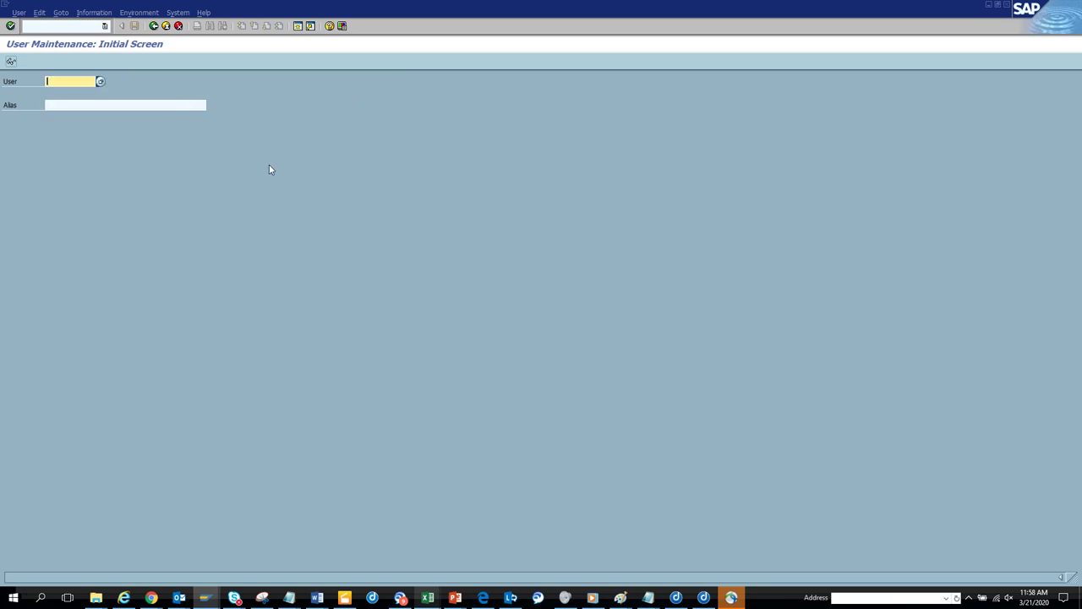
pyautogui.hotkey('alt', 'Tab')
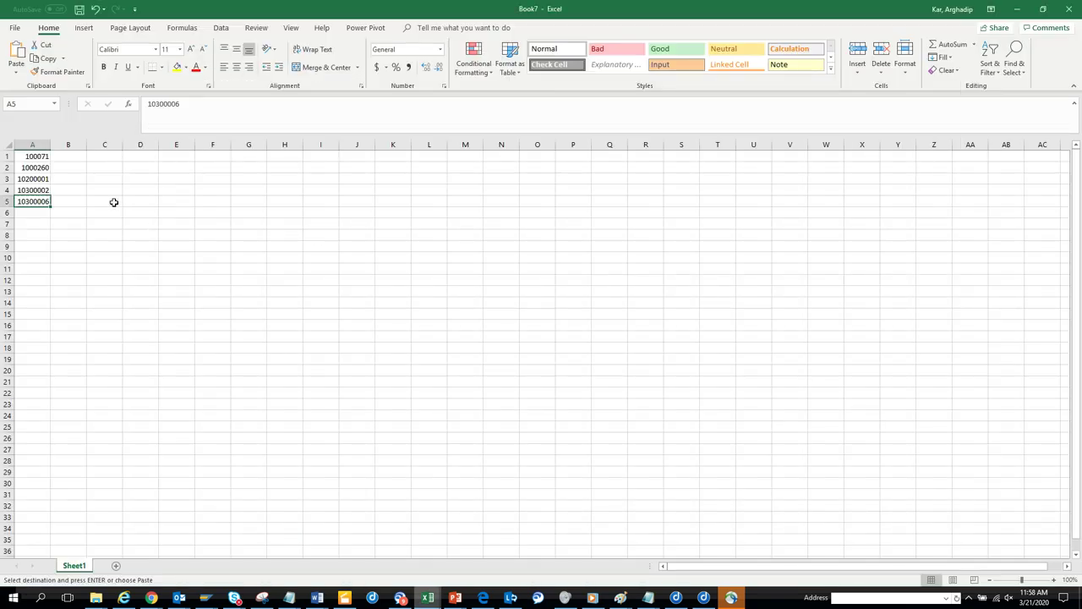
pyautogui.hotkey('alt', 'Tab')
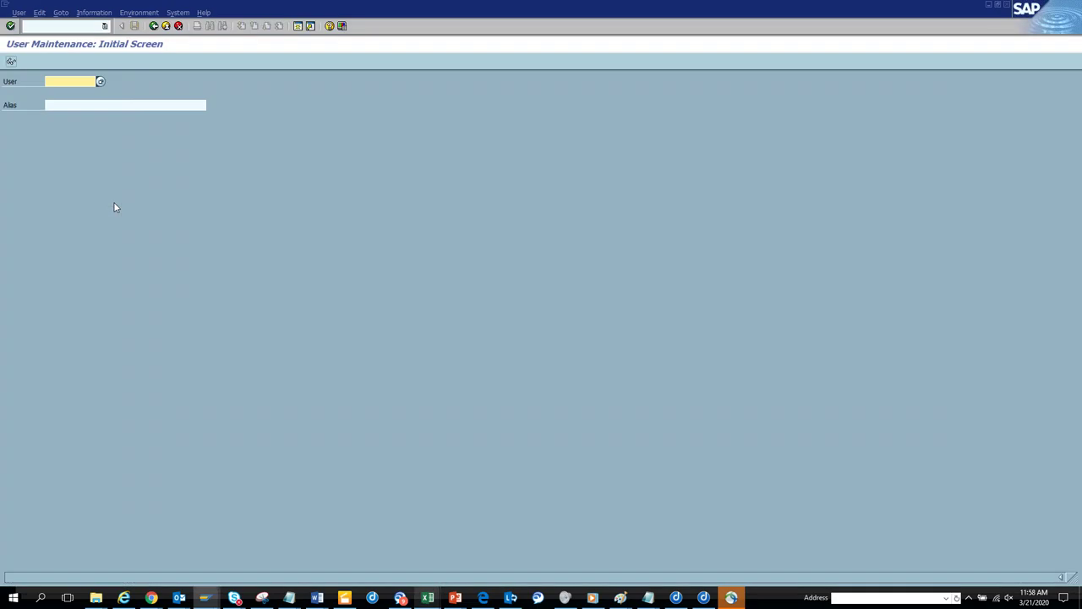
pyautogui.hotkey('alt', 'Tab')
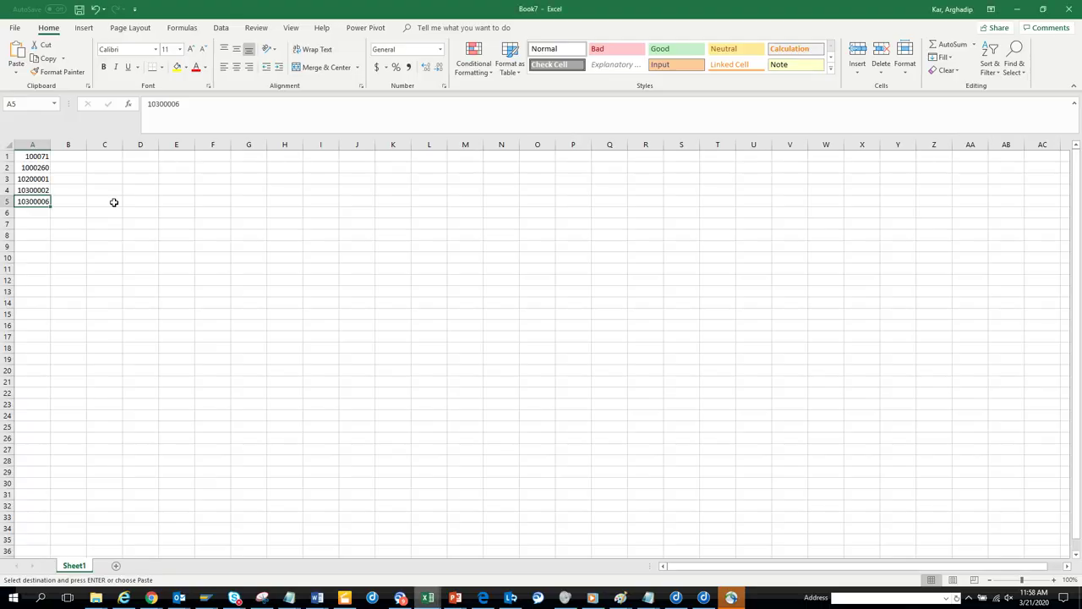
pyautogui.hotkey('alt', 'Tab')
# Step: Return to SAP Easy Access, open transaction fbl1n, and look briefly at the vendor numbers in the Excel workbook
pyautogui.click(153, 26)
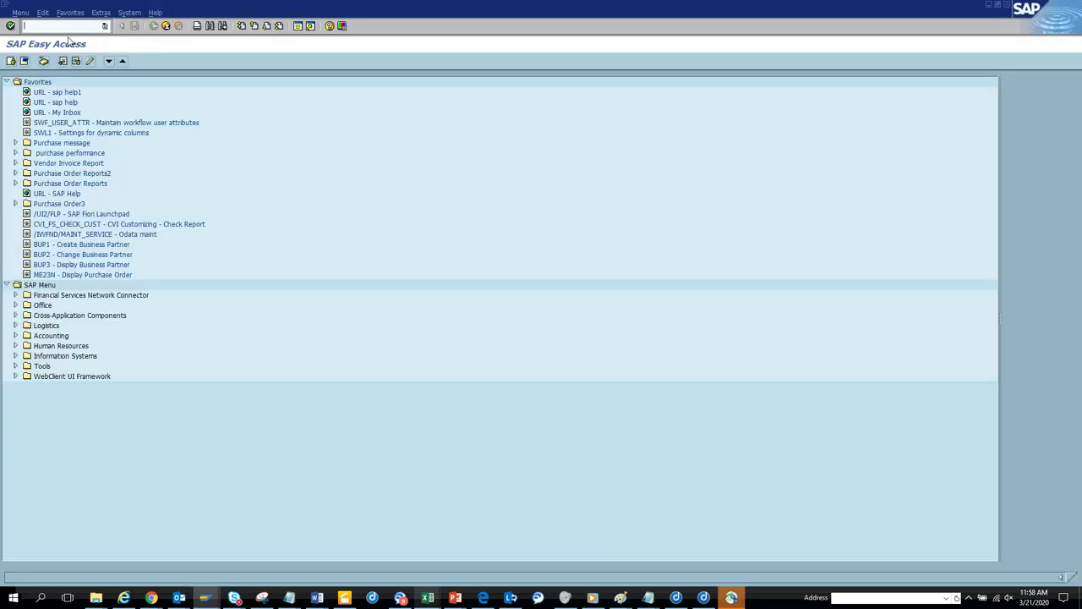
pyautogui.write('su')
pyautogui.write('1n')
pyautogui.press('Return')
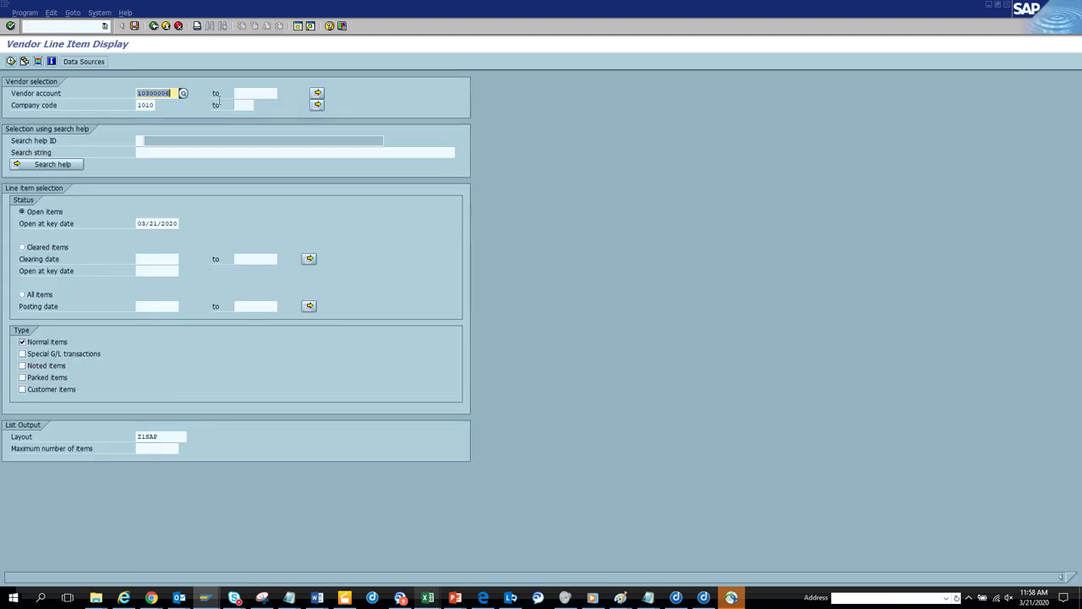
pyautogui.hotkey('alt', 'Tab')
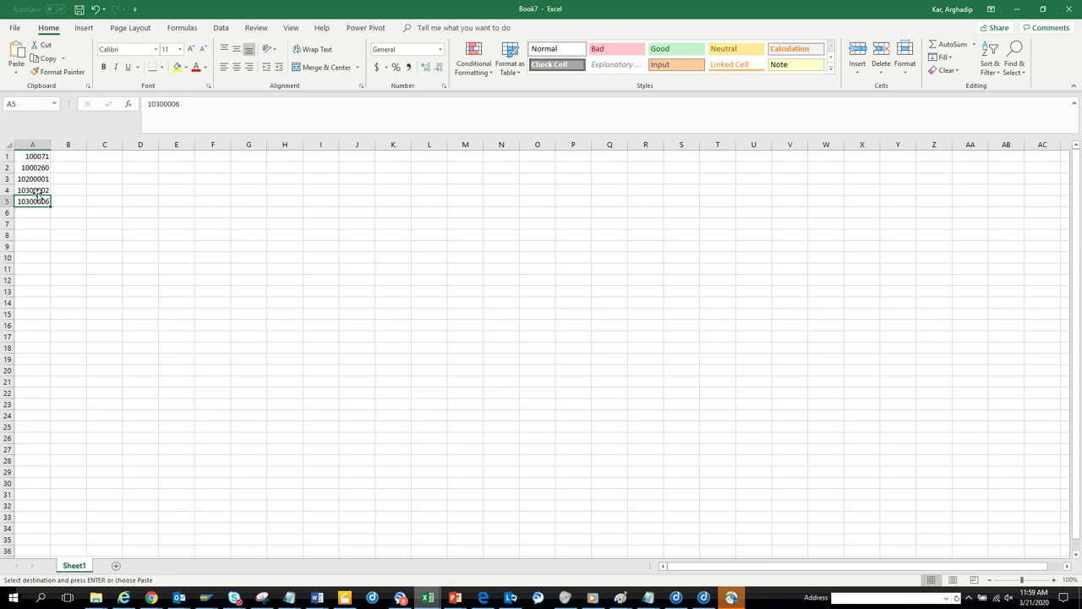
pyautogui.hotkey('alt', 'Tab')
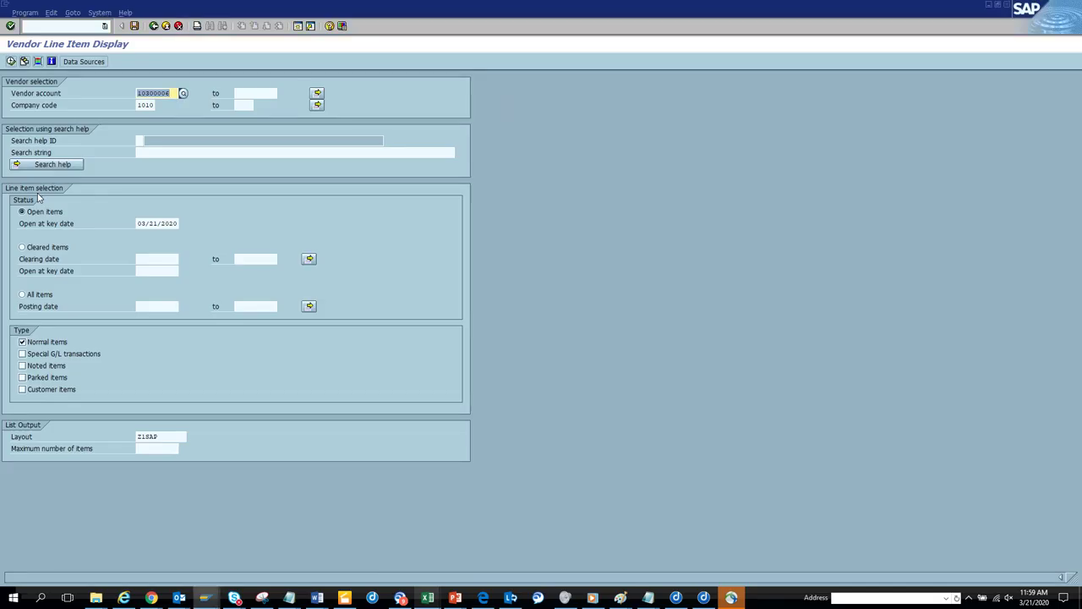
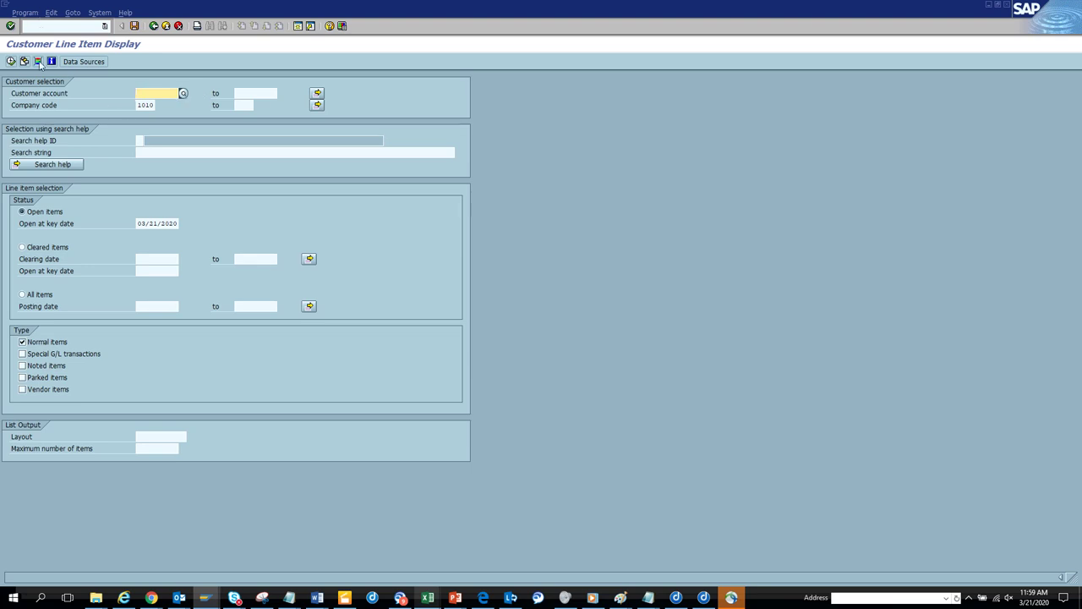
# Step: Run the customer line item display for company code 1010, go back, and rerun it for company code 1000
pyautogui.click(12, 63)
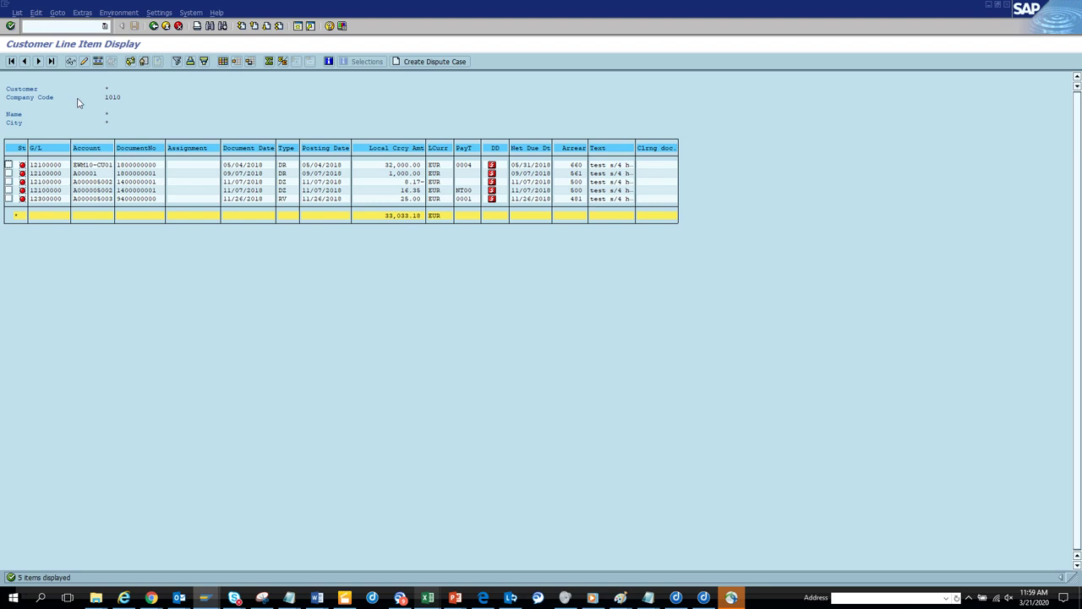
pyautogui.click(154, 25)
pyautogui.doubleClick(145, 105)
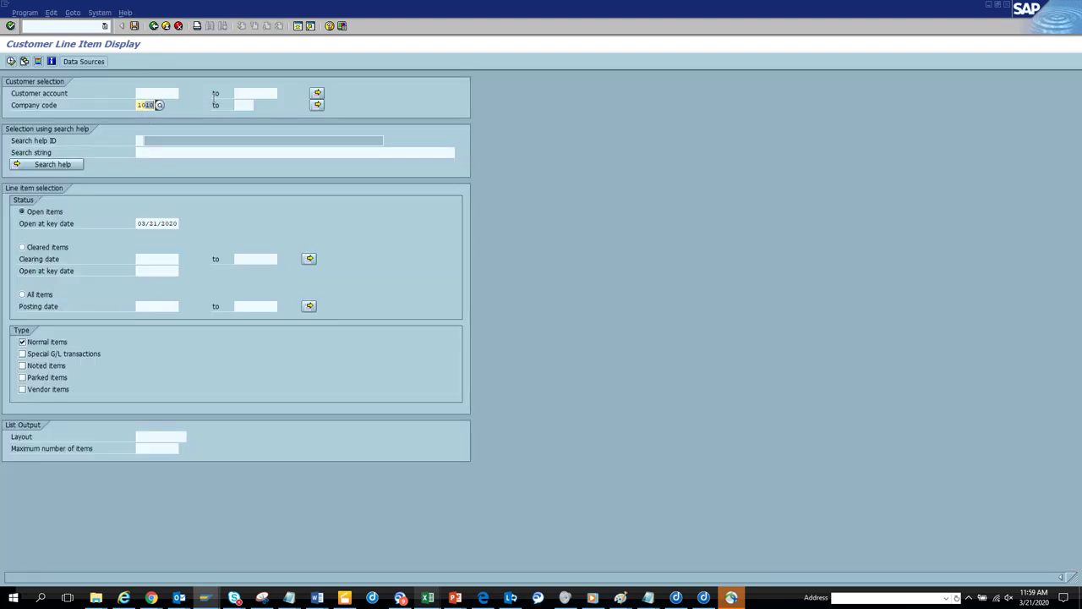
pyautogui.write('1000')
pyautogui.click(11, 61)
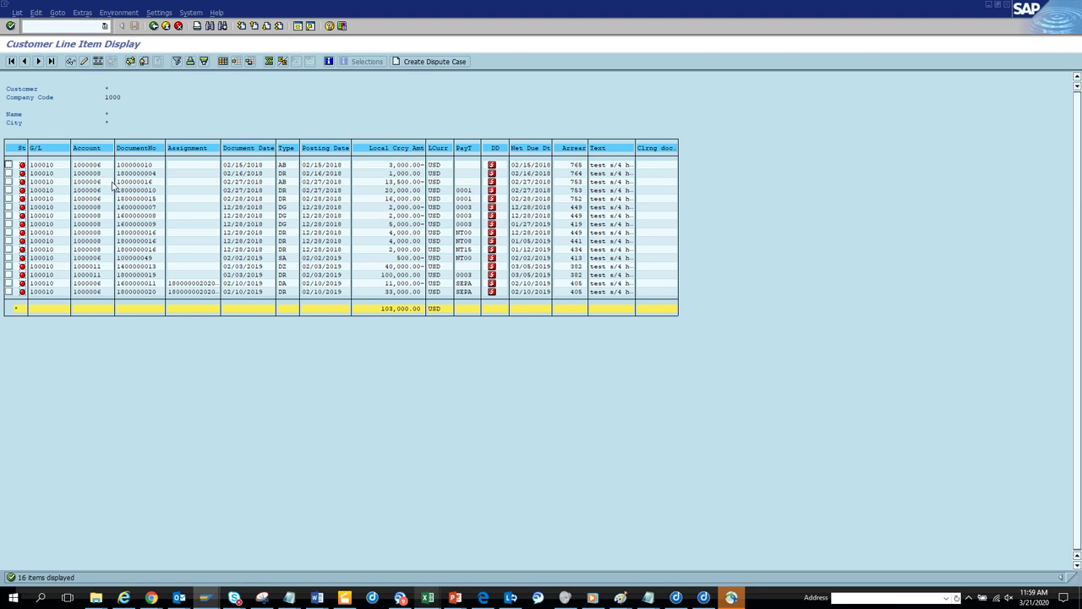
# Step: Try to copy a block of customer account numbers from the first line items, go back, and rerun the list
pyautogui.moveTo(73, 164); pyautogui.dragTo(107, 200)
pyautogui.hotkey('ctrl', 'c')
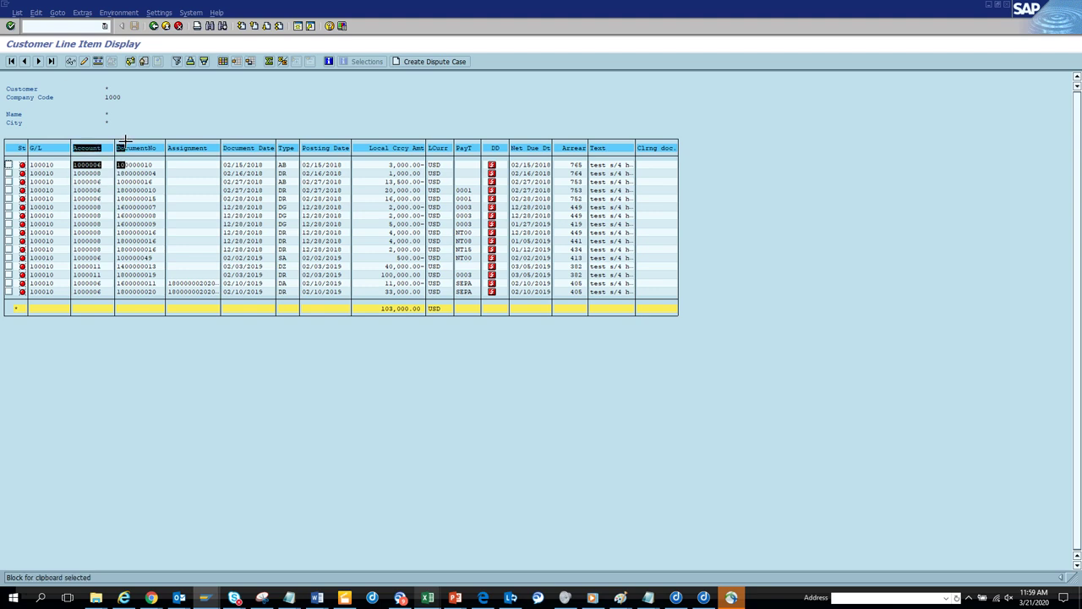
pyautogui.click(153, 25)
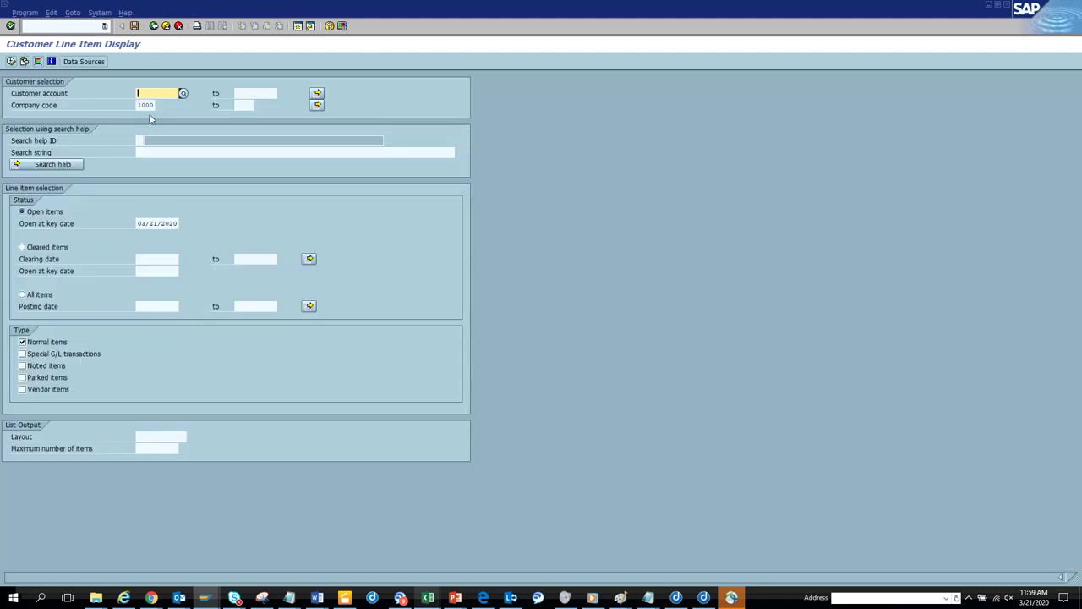
pyautogui.click(10, 60)
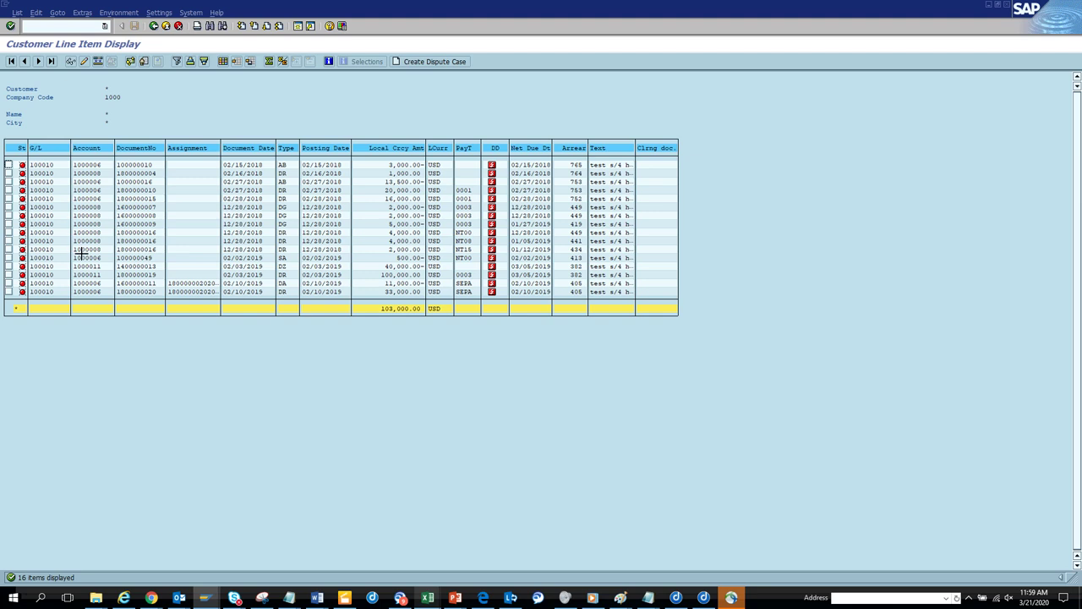
# Step: Copy the account numbers of line items 11 to 13 as a block and return to the selection screen
pyautogui.hotkey('ctrl', 'y')
pyautogui.moveTo(74, 246); pyautogui.dragTo(105, 265)
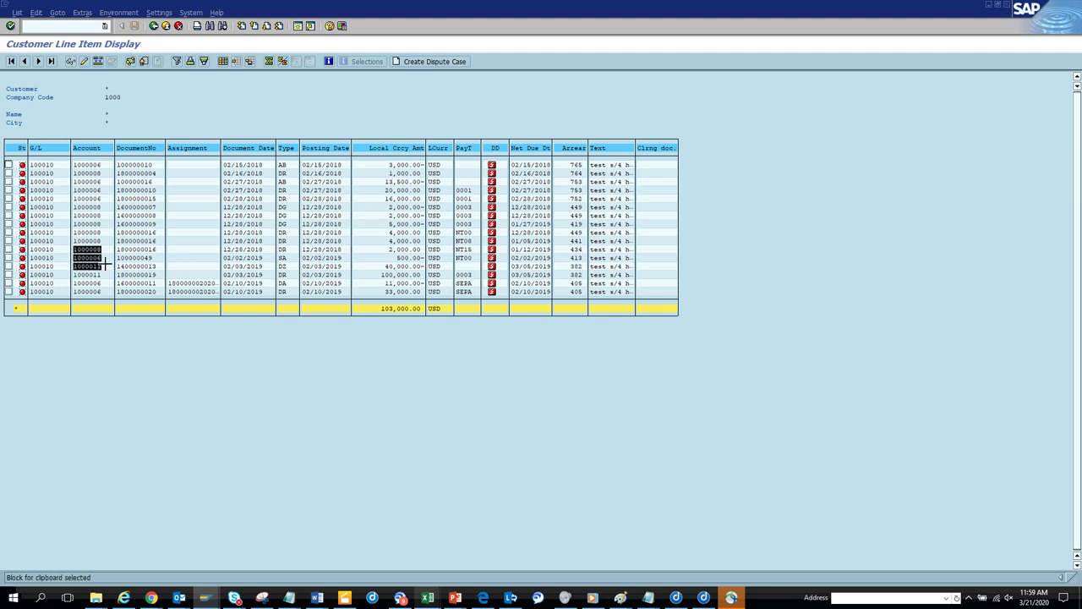
pyautogui.hotkey('ctrl', 'c')
pyautogui.click(153, 25)
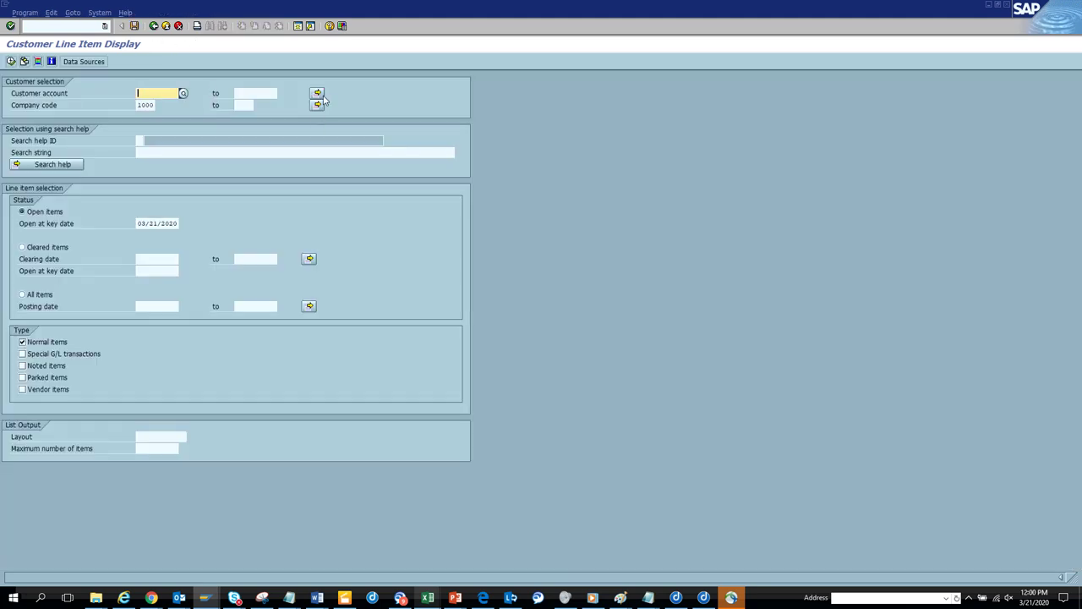
# Step: Open the multiple selection for the Customer field in the Customer account search help
pyautogui.click(182, 94)
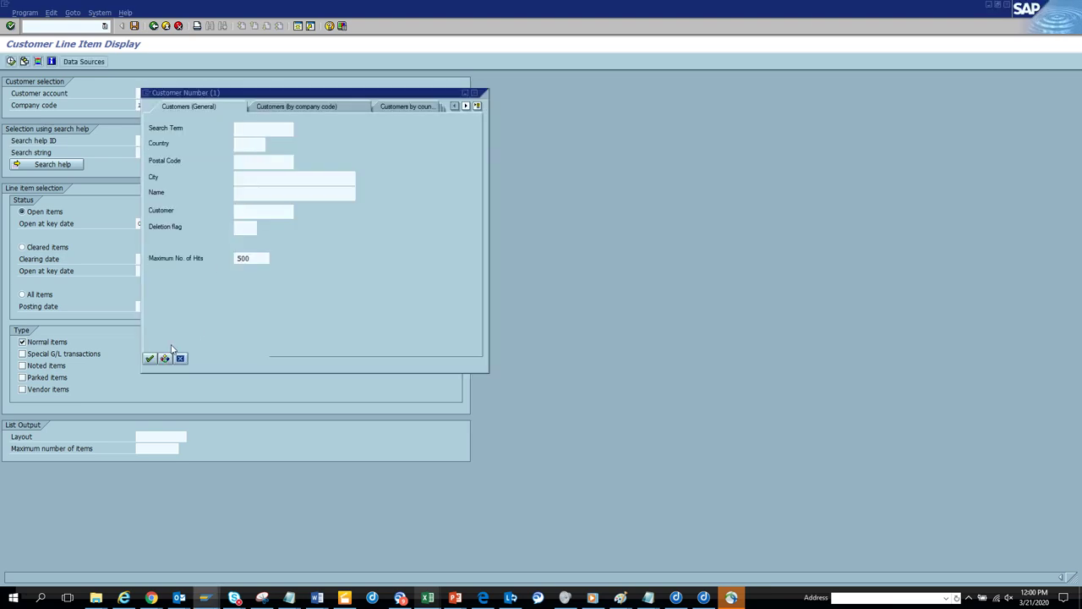
pyautogui.click(245, 208)
pyautogui.click(165, 359)
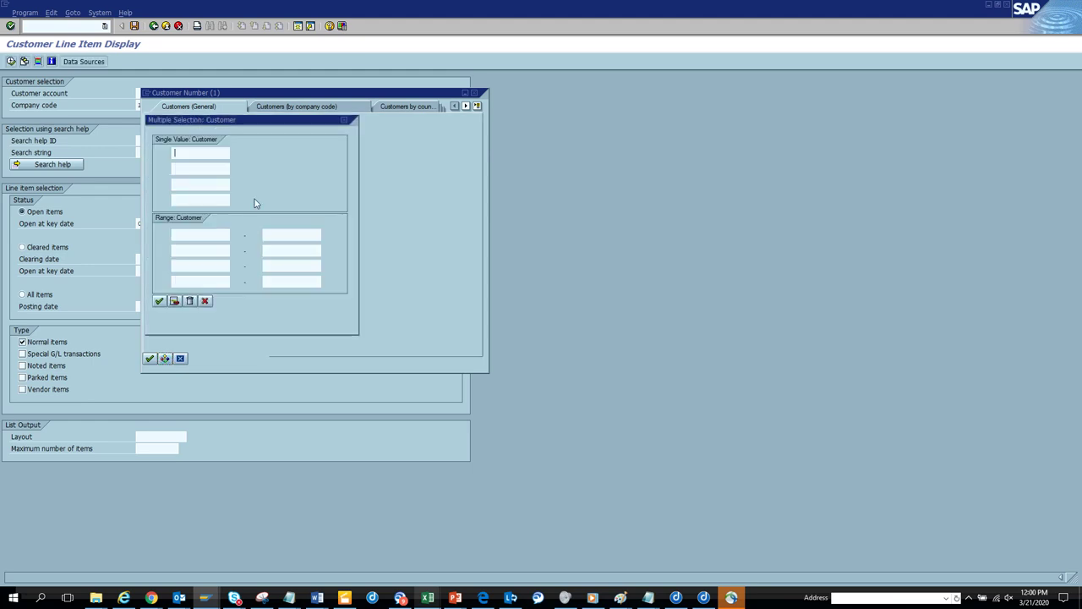
# Step: Enter the three customer numbers as single values, confirm the multiple selection, and run the customer search
pyautogui.hotkey('ctrl', 'v')
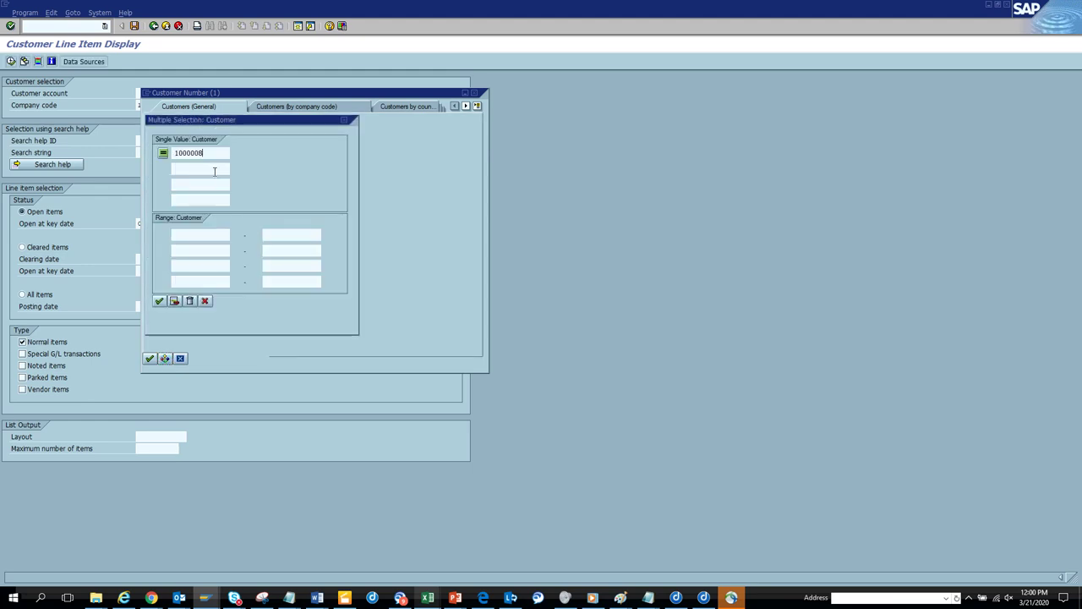
pyautogui.click(214, 171)
pyautogui.write('1000006')
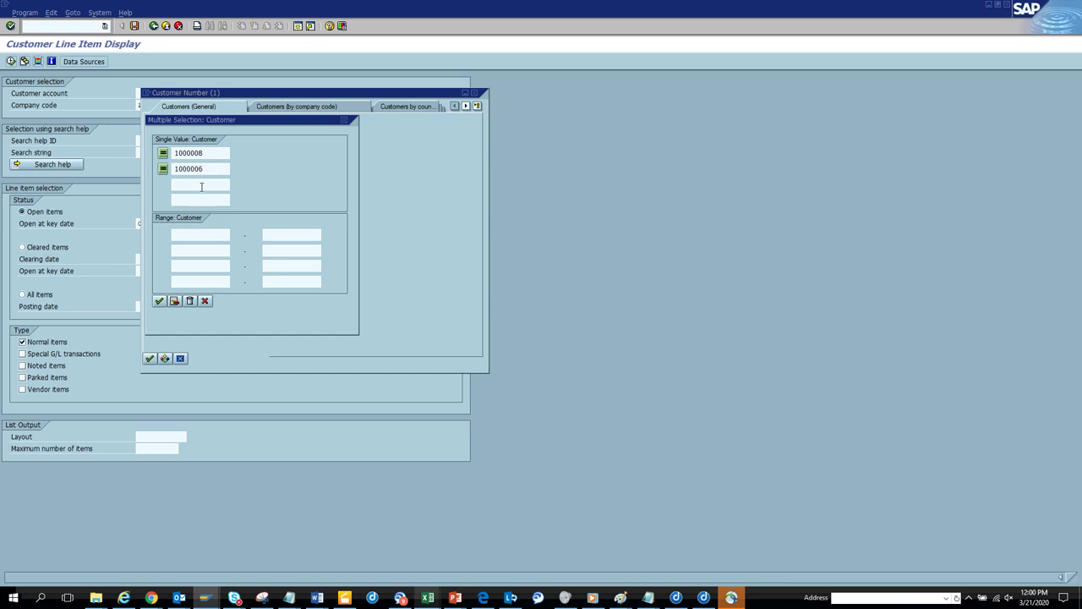
pyautogui.click(204, 184)
pyautogui.write('10000')
pyautogui.write('0')
pyautogui.write('1')
pyautogui.write('1')
pyautogui.click(159, 301)
pyautogui.click(149, 358)
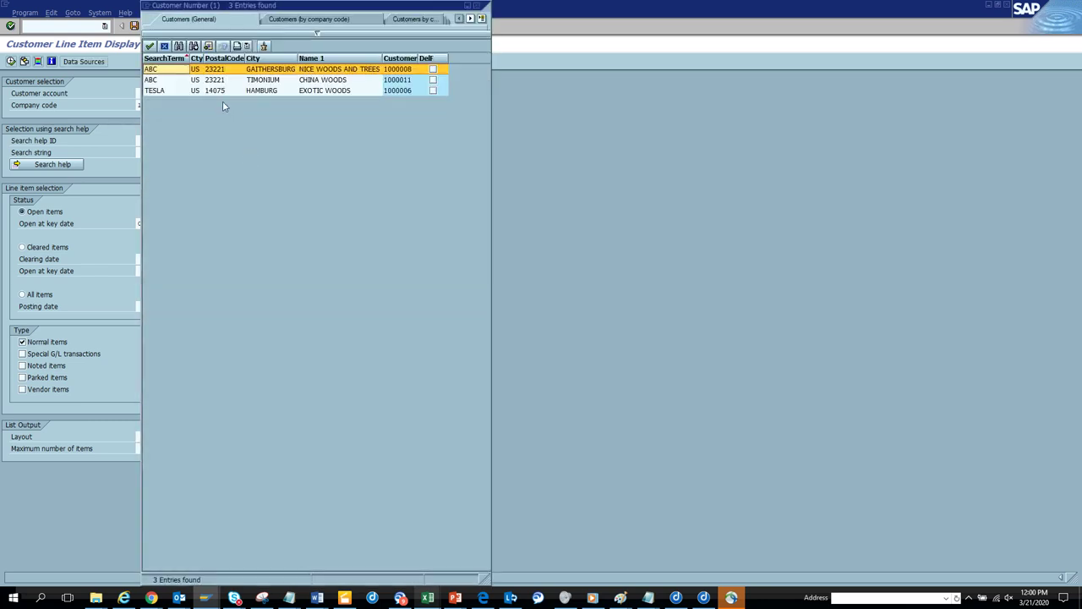
# Step: Add the three found customers to the personal value list and close the customer search help
pyautogui.press('Down')
pyautogui.press('Down')
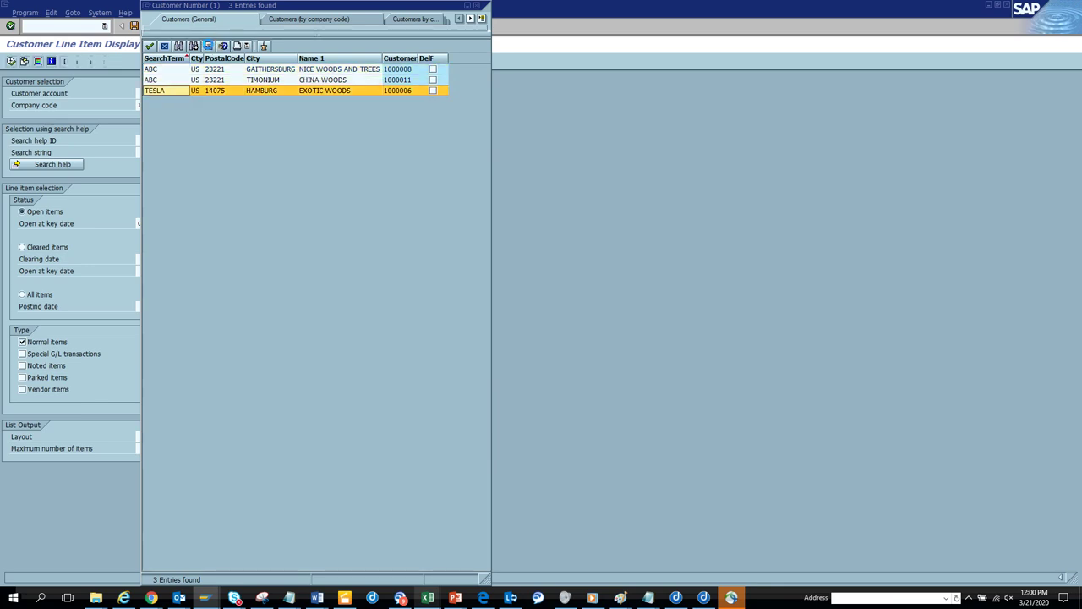
pyautogui.click(164, 46)
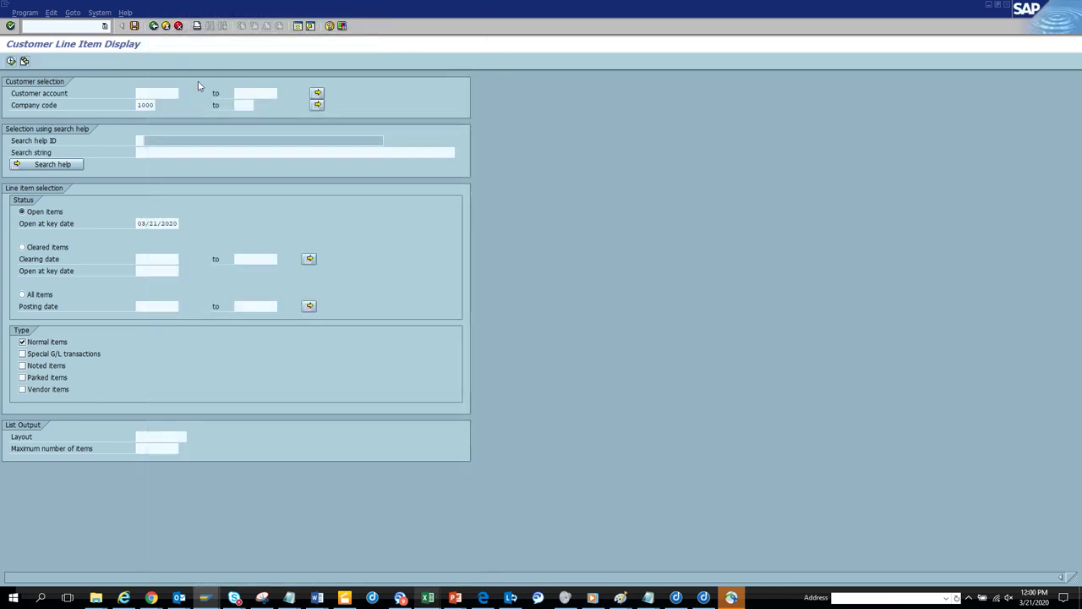
# Step: With the company code cleared, pick Nice Woods and Trees from the Customer account personal value list and run the line item display
pyautogui.click(145, 106)
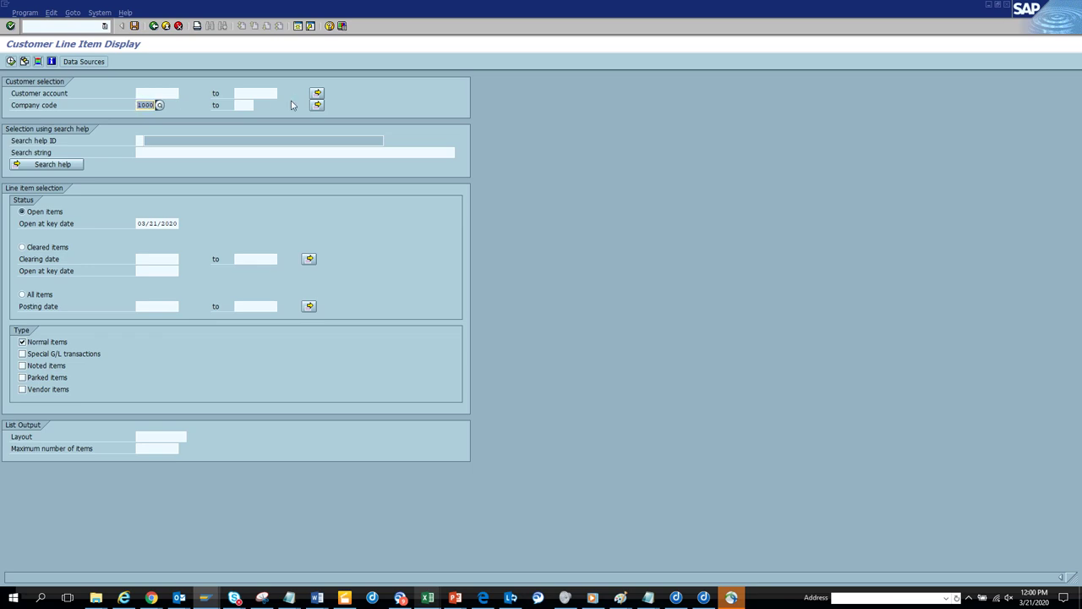
pyautogui.click(178, 95)
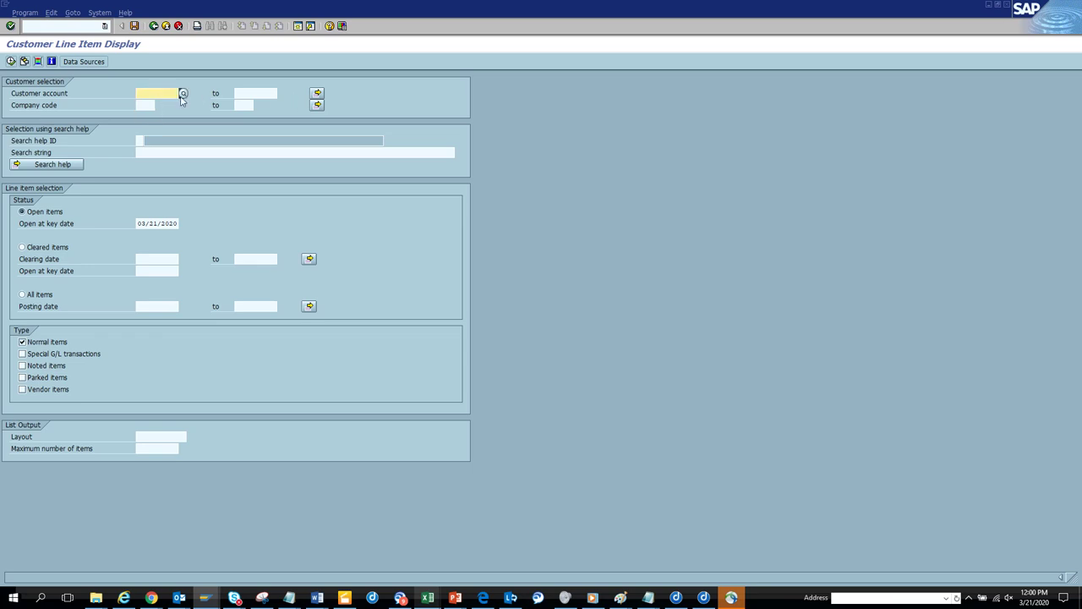
pyautogui.click(183, 94)
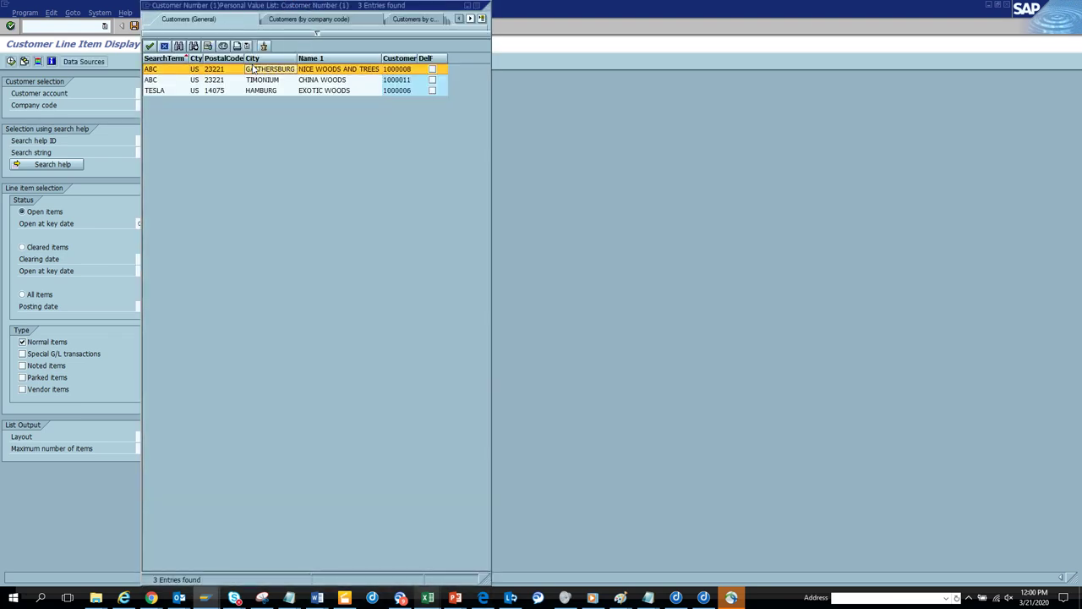
pyautogui.doubleClick(256, 66)
pyautogui.press('F8')
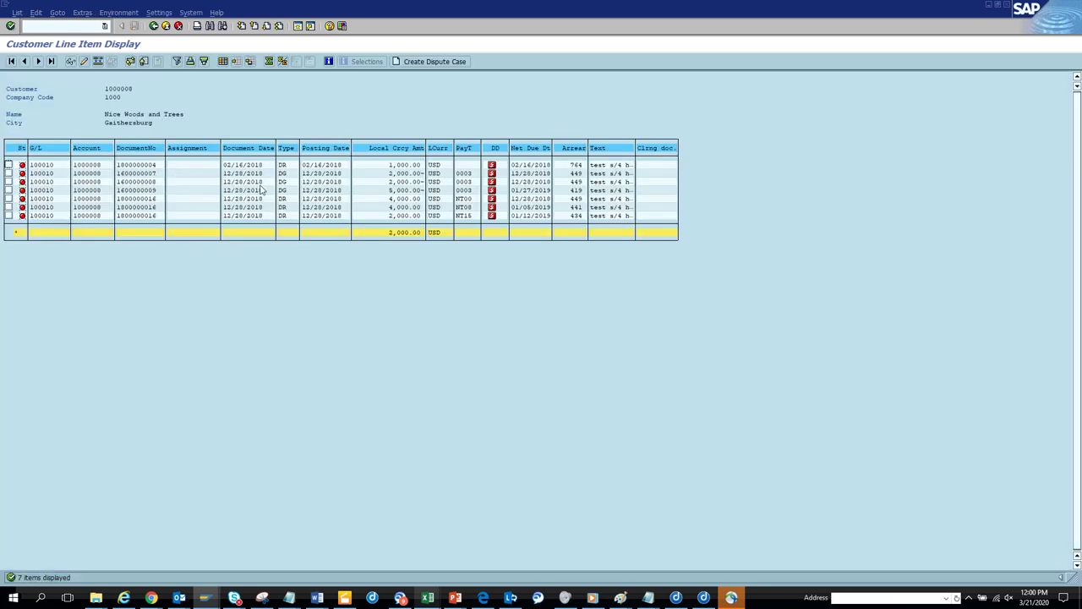
# Step: Return to the selection screen, view the customer personal value list again, and close it without choosing an entry
pyautogui.click(155, 29)
pyautogui.click(184, 92)
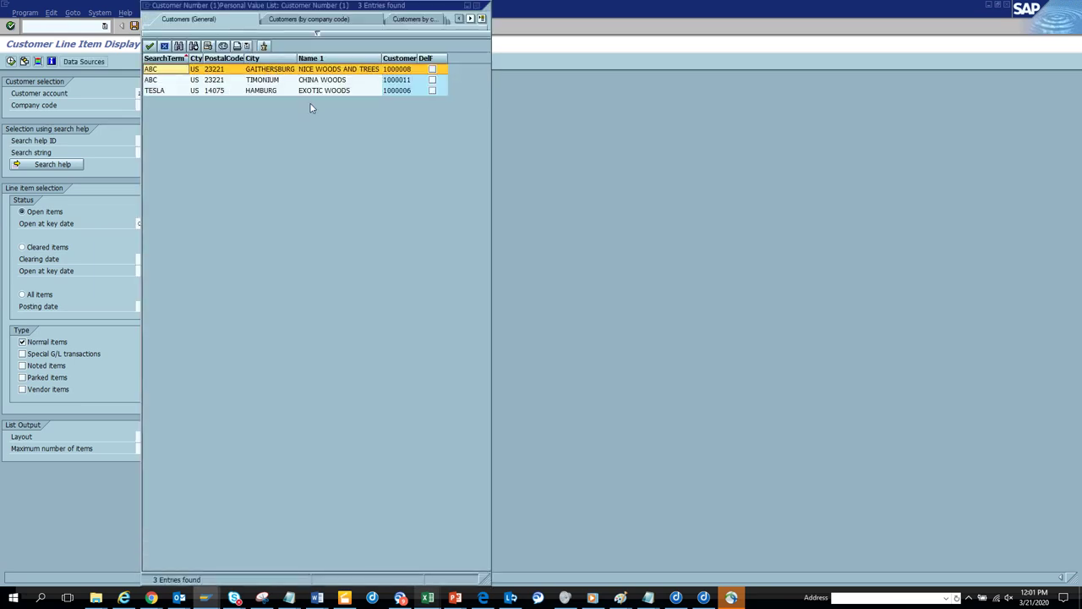
pyautogui.click(168, 46)
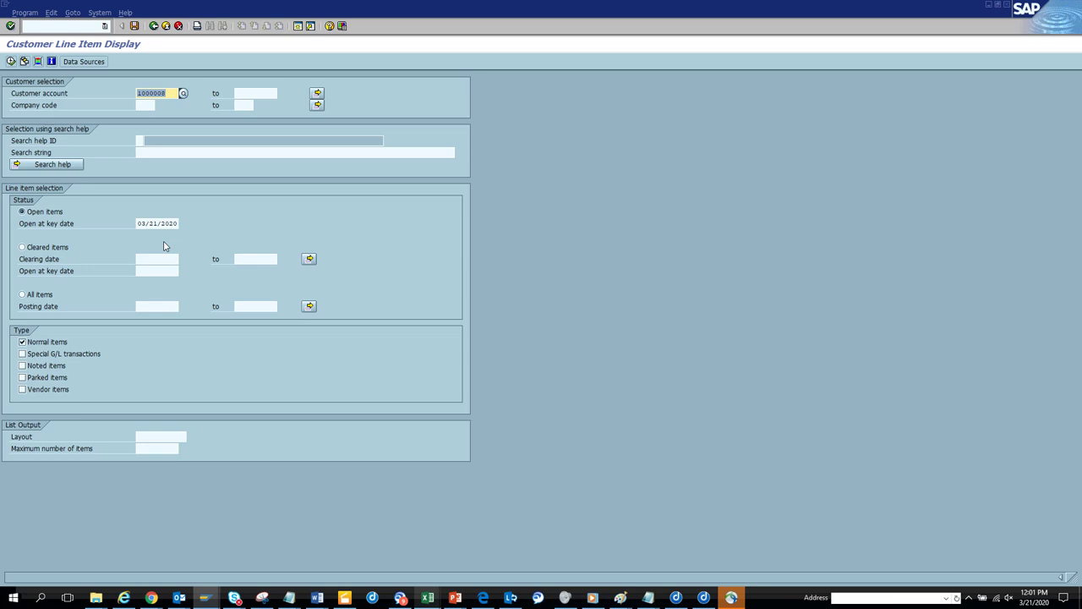
pyautogui.hotkey('alt', 'Tab')
pyautogui.hotkey('alt', 'Tab')
pyautogui.hotkey('alt', 'Tab')
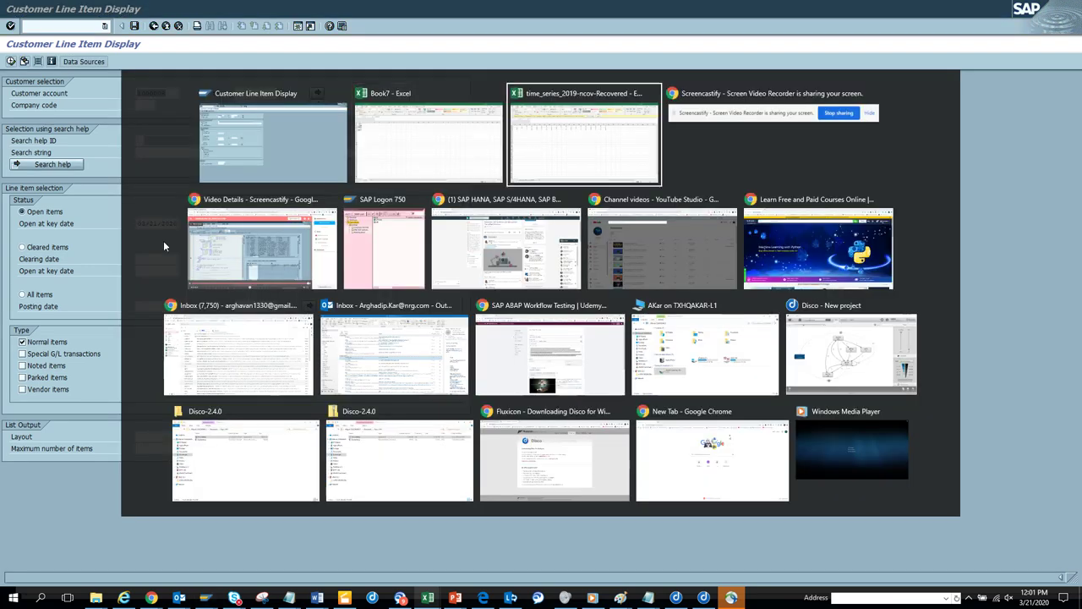